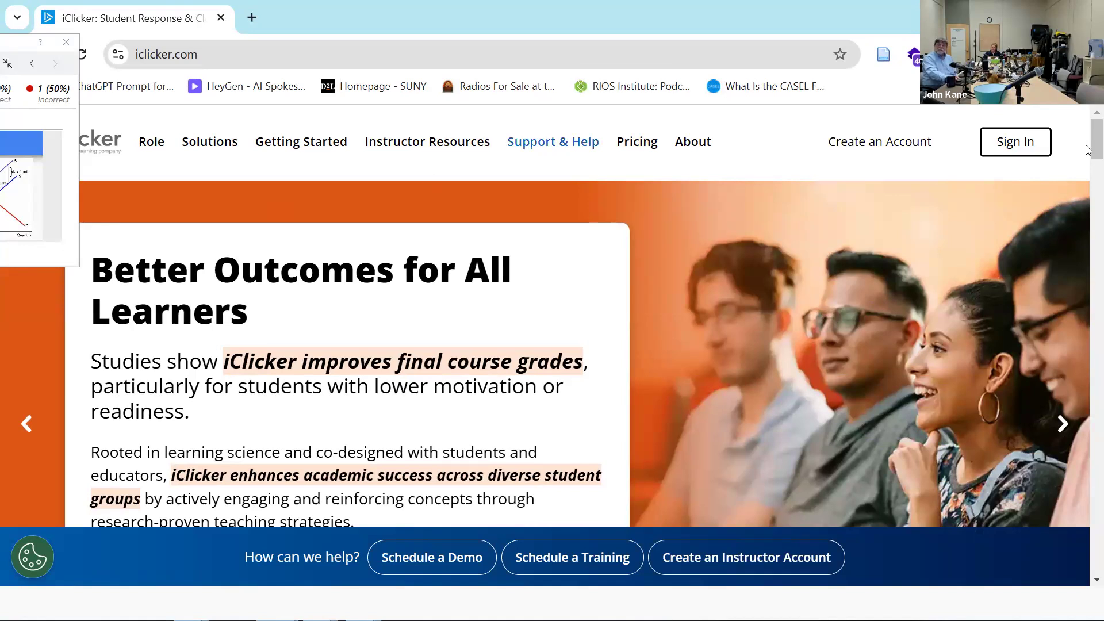
Open the iClicker Cloud instructor sign-in page from the iClicker website
{"action": "left_click", "coordinate": [1015, 149]}
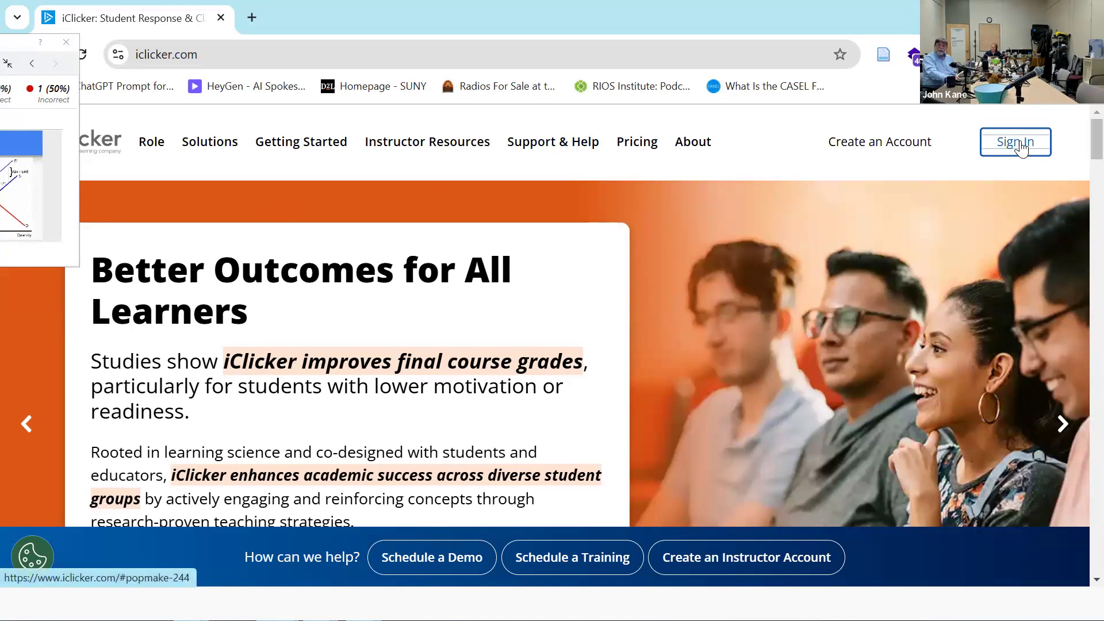
{"action": "left_click", "coordinate": [1029, 145]}
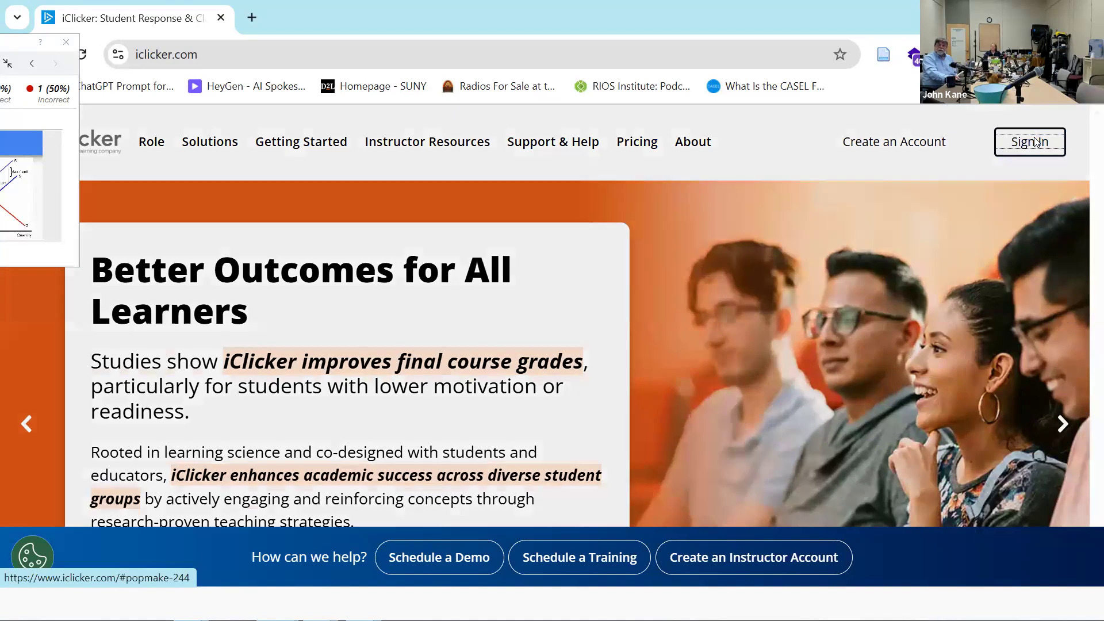
{"action": "left_click", "coordinate": [460, 352]}
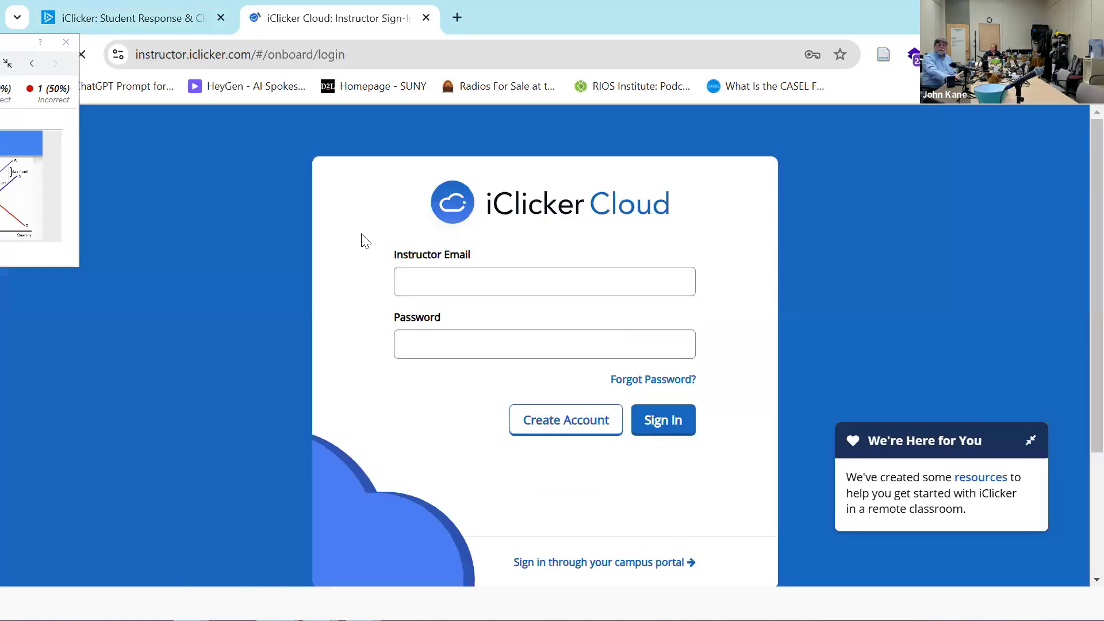
Fill in the saved instructor email and account password, and sign in to iClicker Cloud
{"action": "left_click", "coordinate": [464, 277]}
{"action": "left_click", "coordinate": [548, 323]}
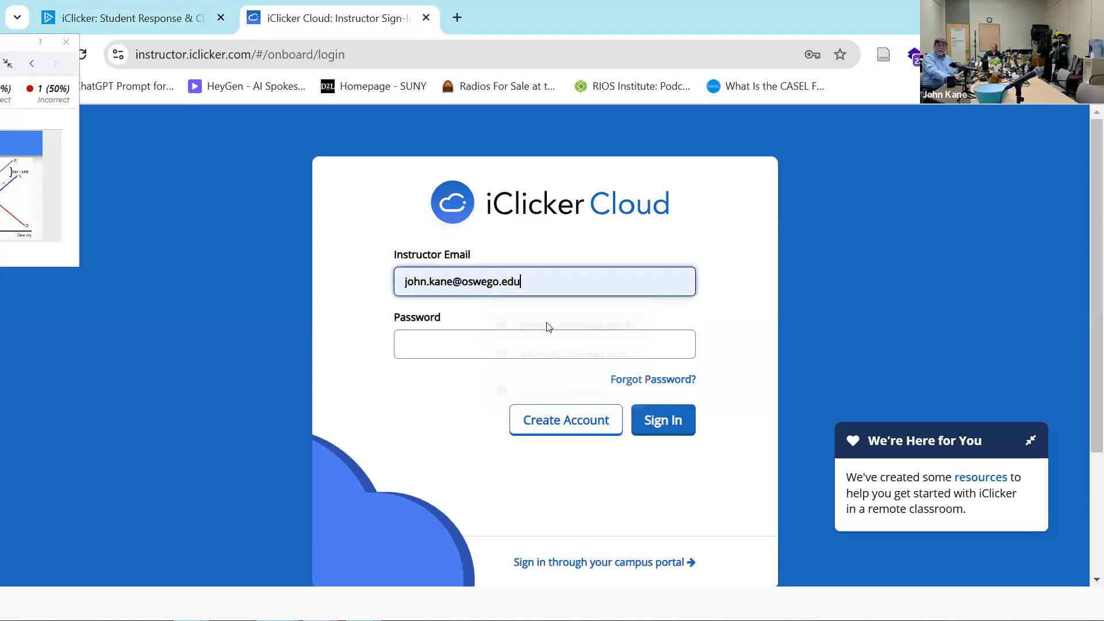
{"action": "left_click", "coordinate": [491, 343]}
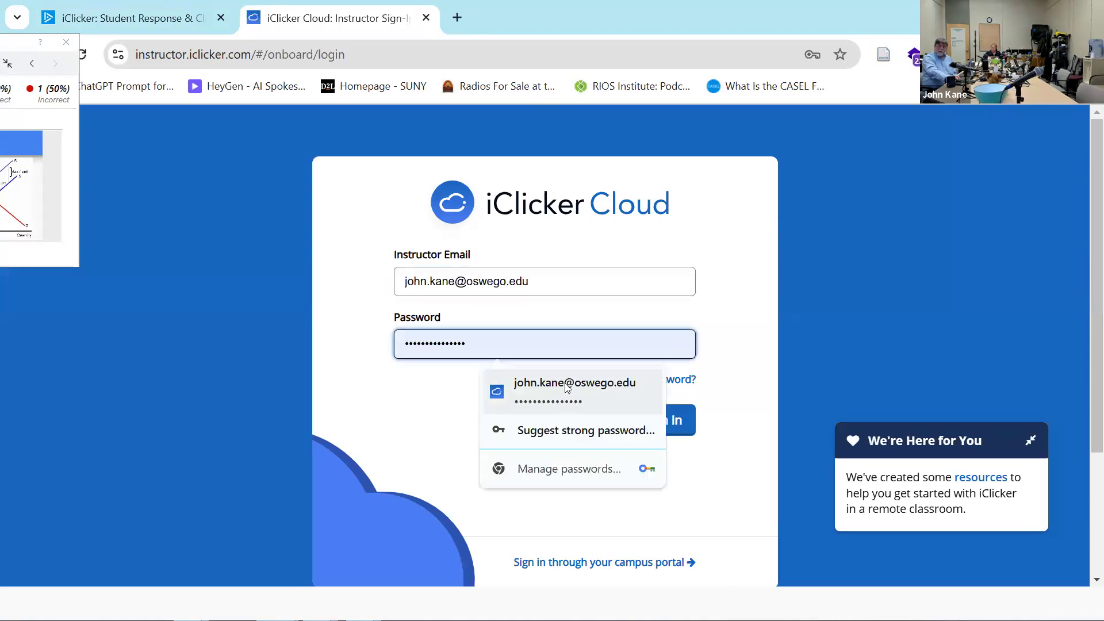
{"action": "left_click", "coordinate": [570, 389]}
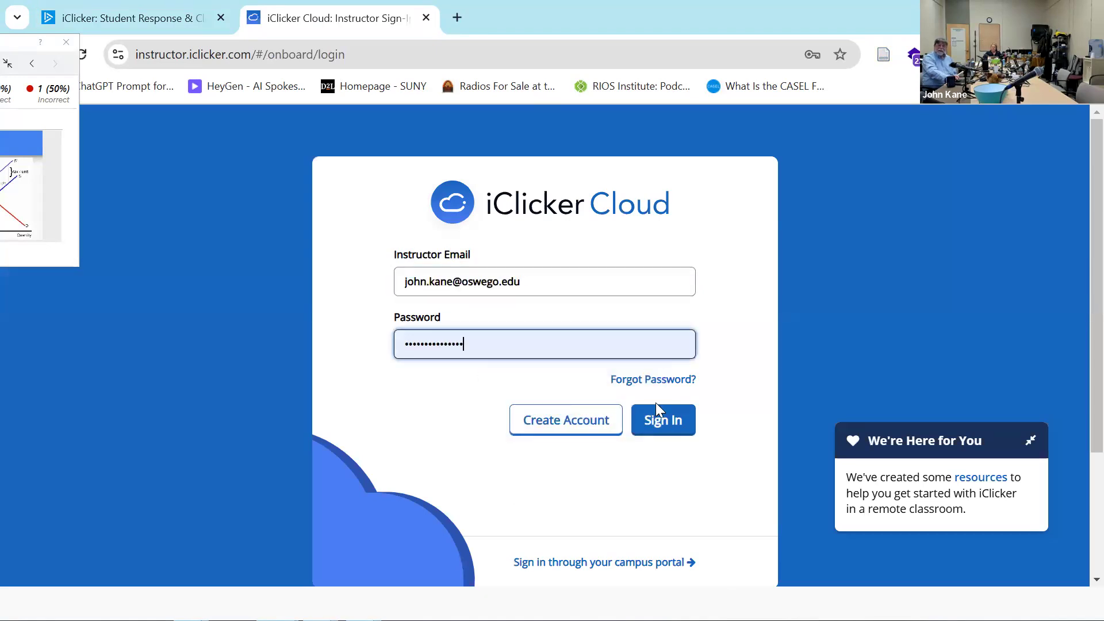
{"action": "left_click", "coordinate": [665, 440]}
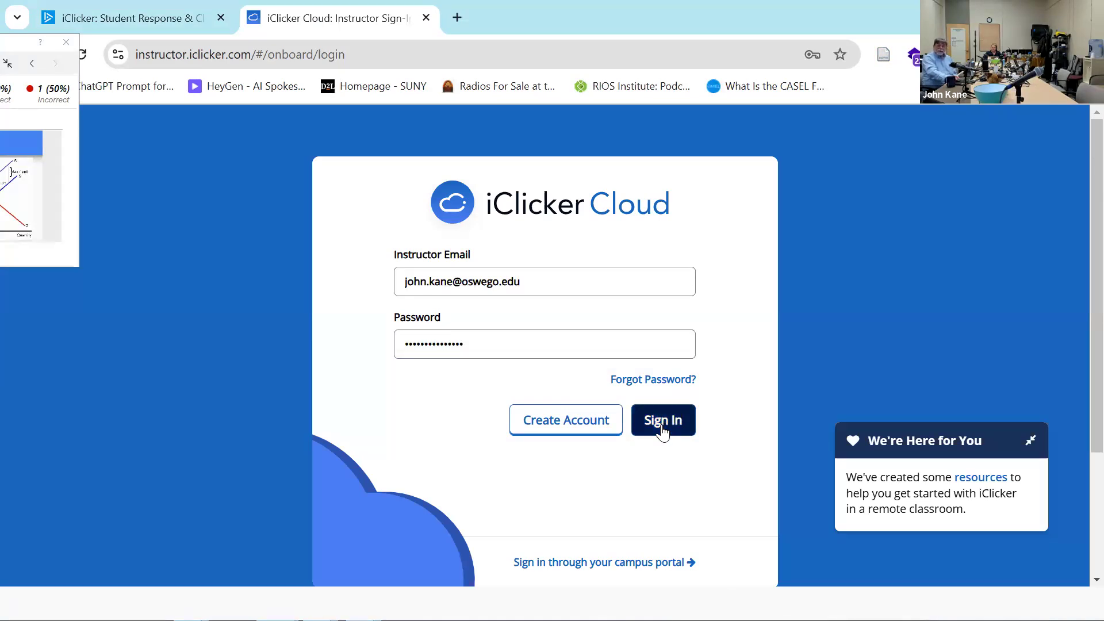
{"action": "left_click", "coordinate": [662, 427]}
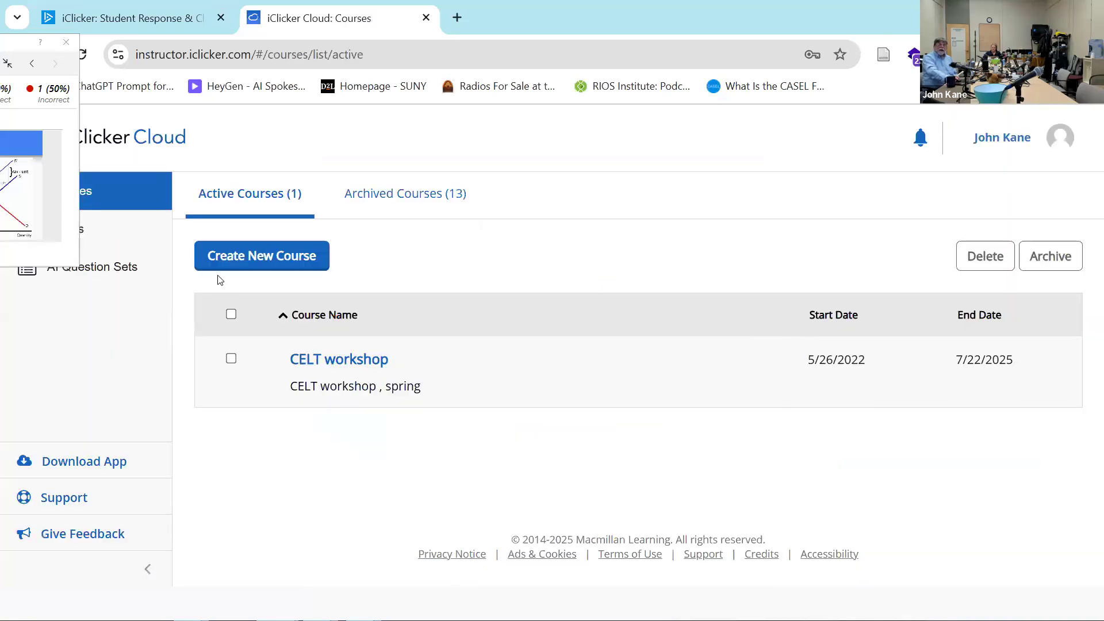
Move the floating polling window off the page and start a new AI question set, dismissing the question topic introduction
{"action": "left_click", "coordinate": [26, 47]}
{"action": "left_click_drag", "start_coordinate": [17, 42], "coordinate": [0, 42]}
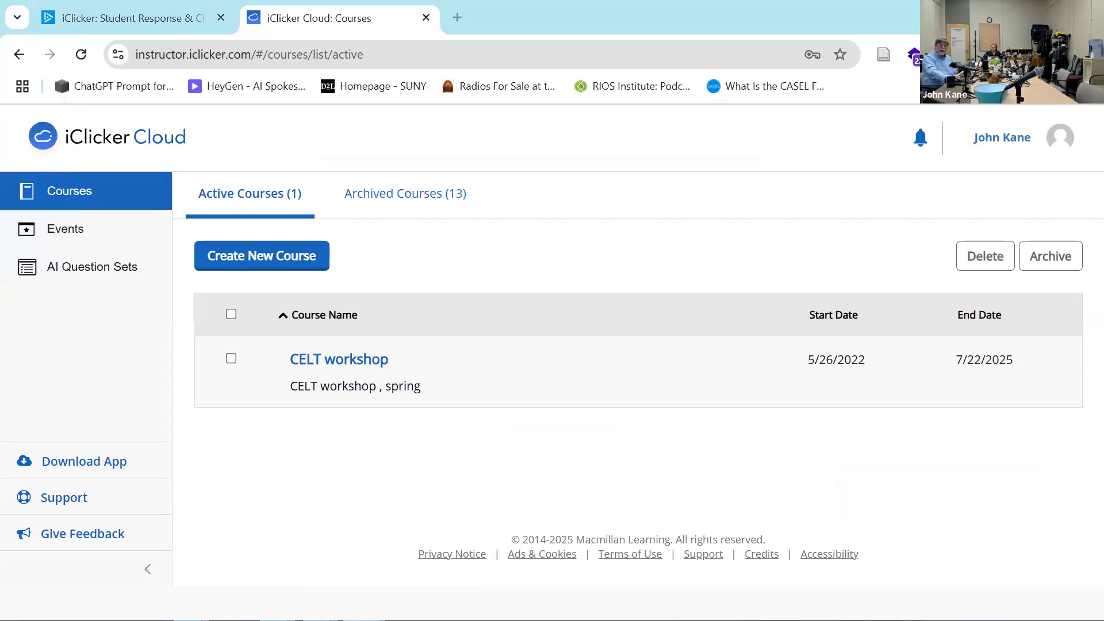
{"action": "left_click", "coordinate": [112, 268]}
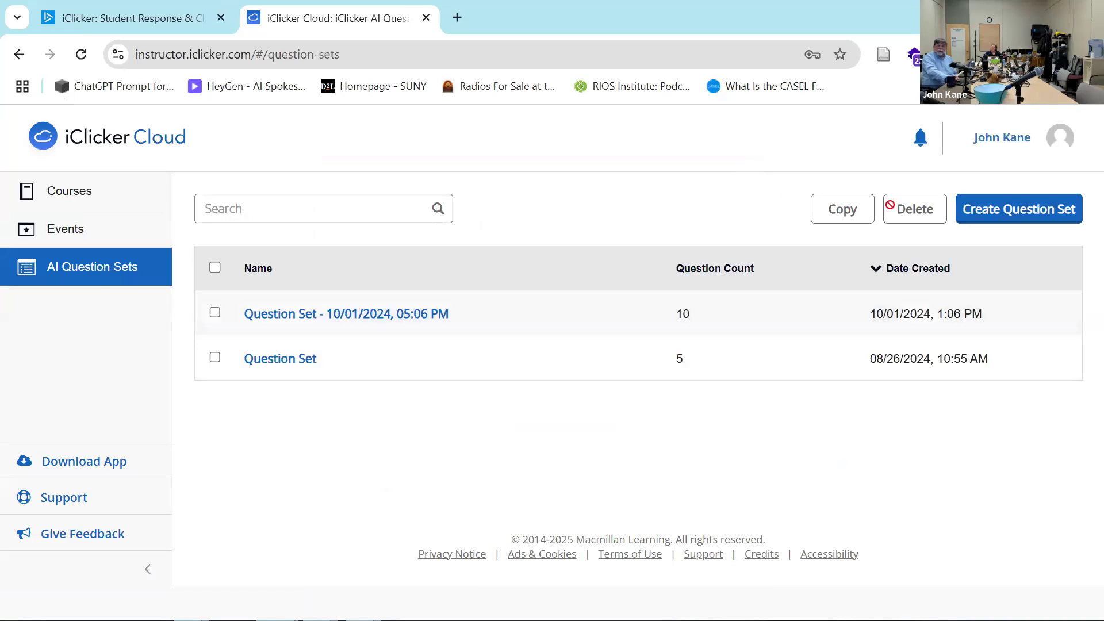
{"action": "left_click", "coordinate": [991, 217]}
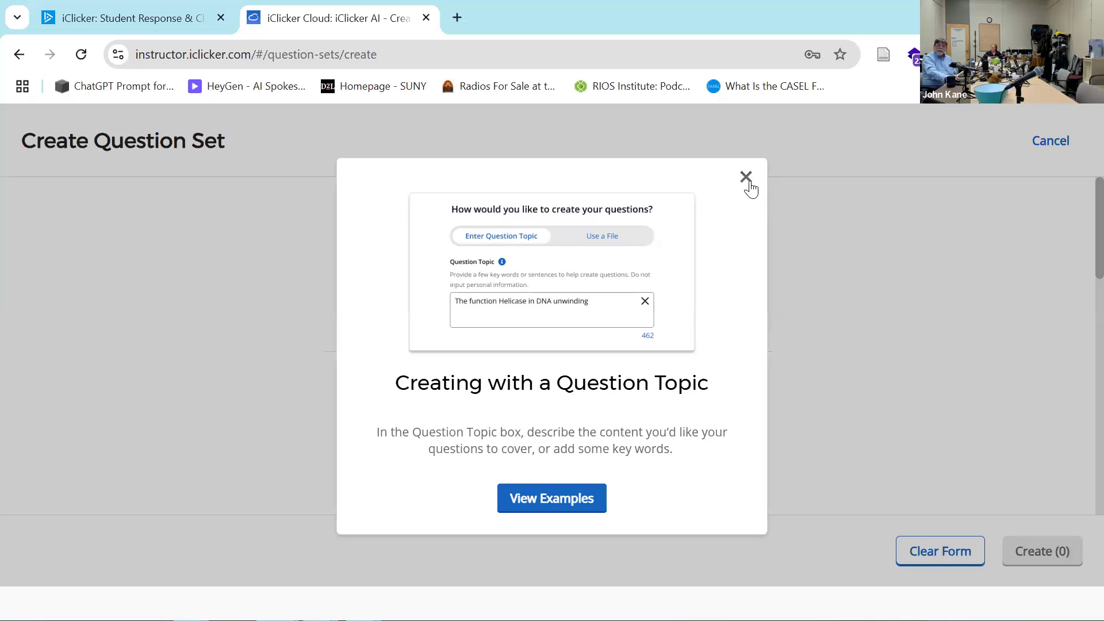
{"action": "left_click", "coordinate": [746, 178]}
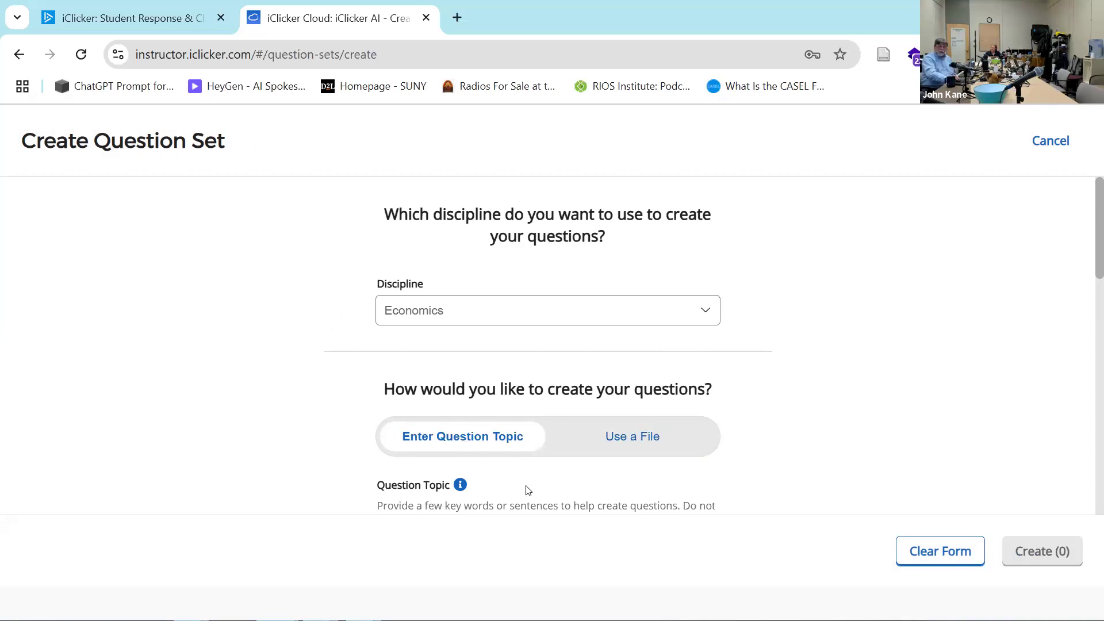
Enter "price floors" as the question topic for the new Economics question set
{"action": "scroll", "coordinate": [528, 490], "scroll_direction": "down", "scroll_amount": 3}
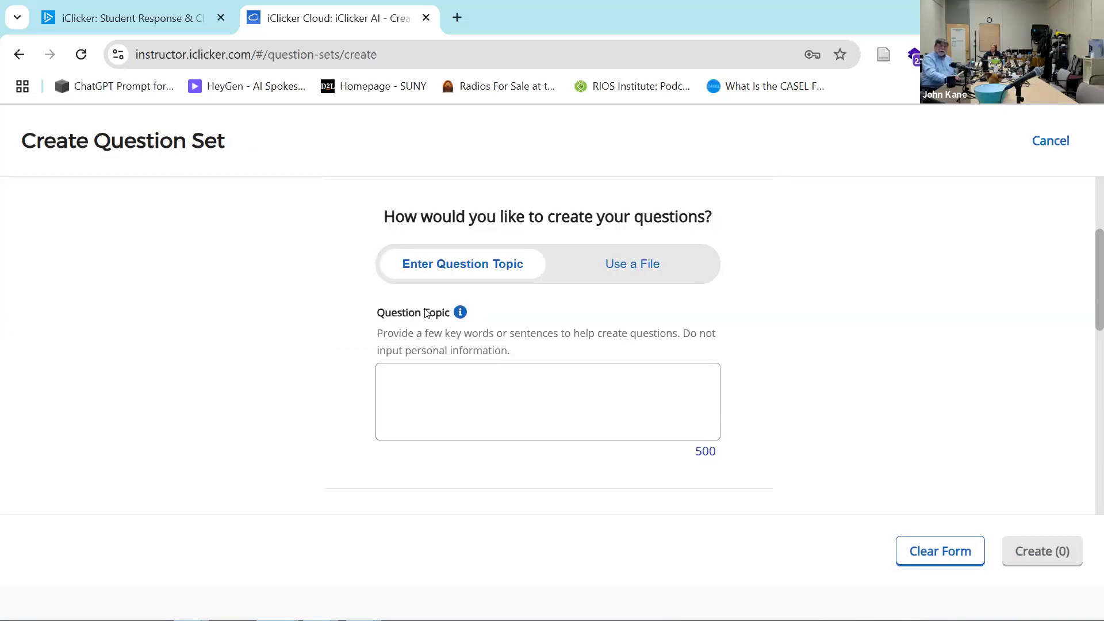
{"action": "left_click", "coordinate": [411, 378]}
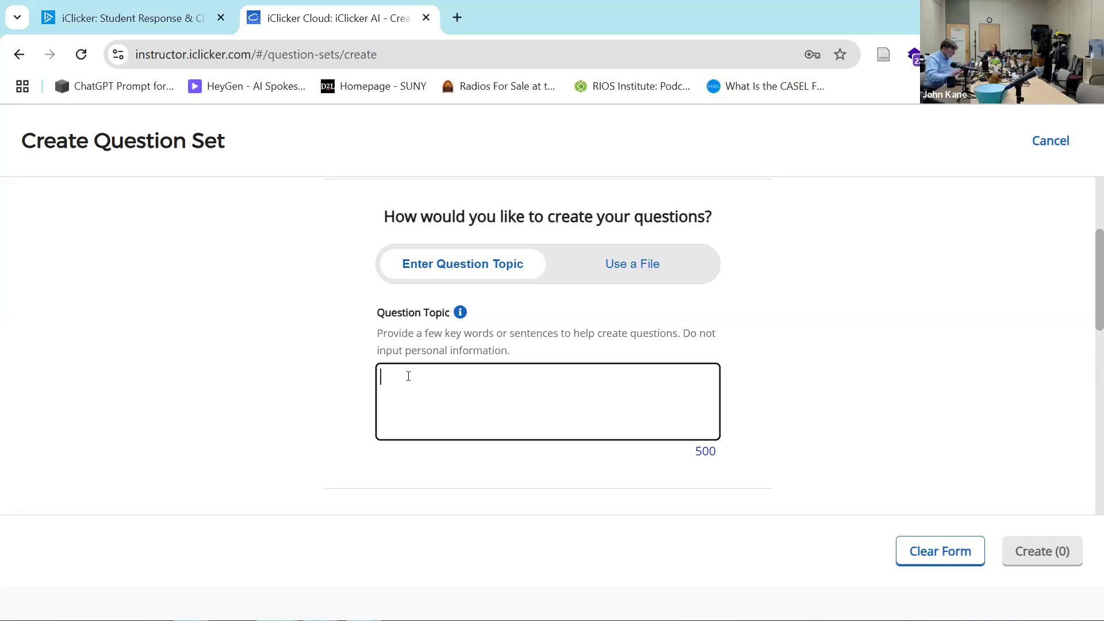
{"action": "type", "text": "price"}
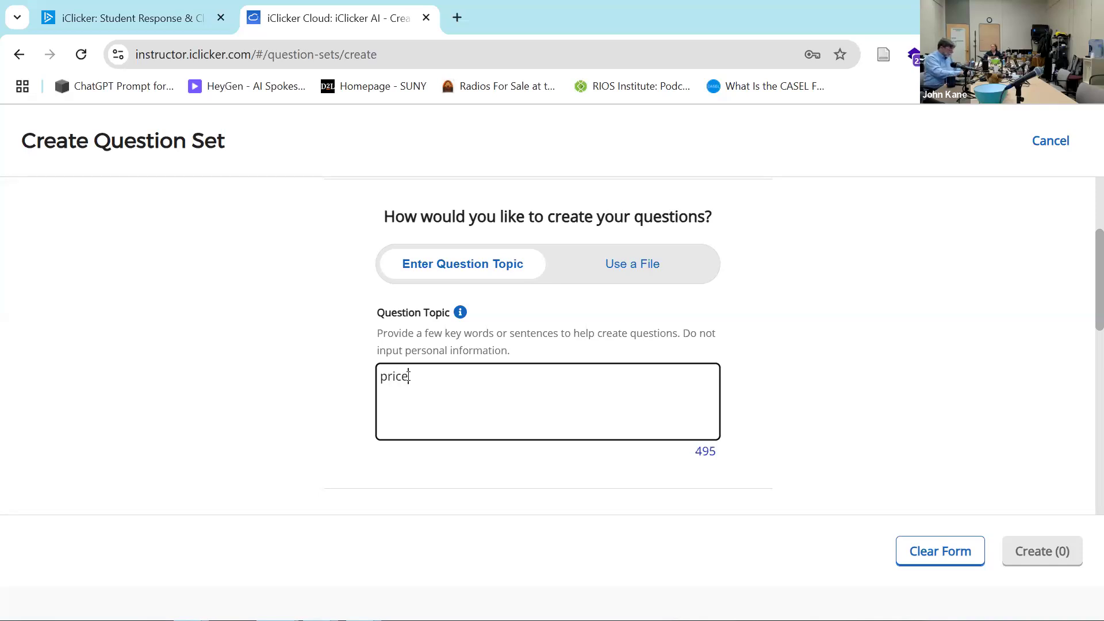
{"action": "type", "text": " floors"}
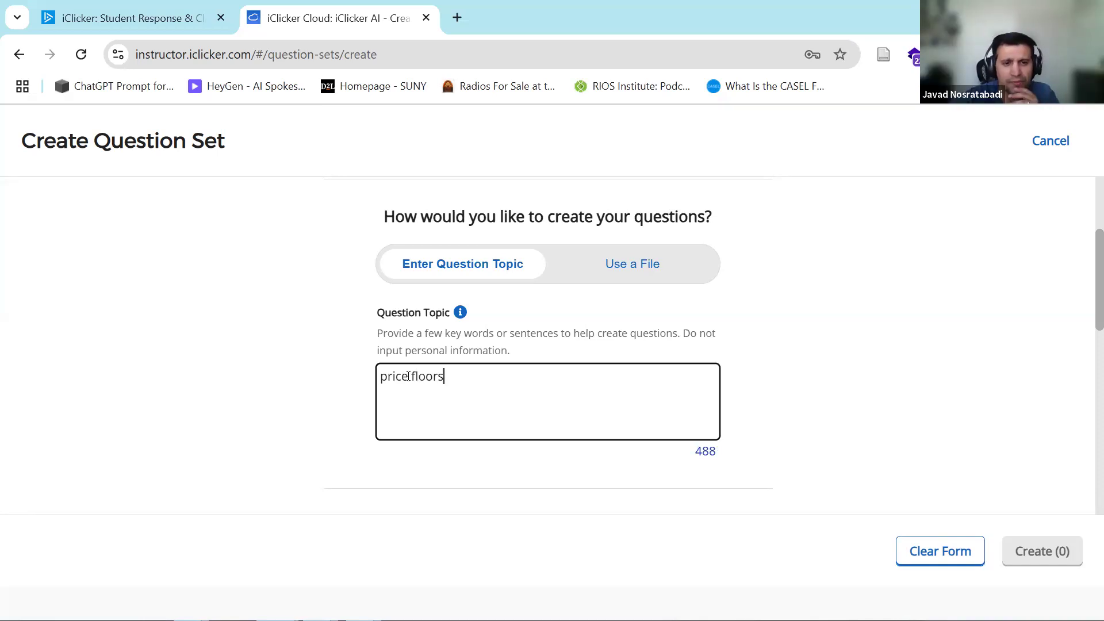
{"action": "key", "text": "Return"}
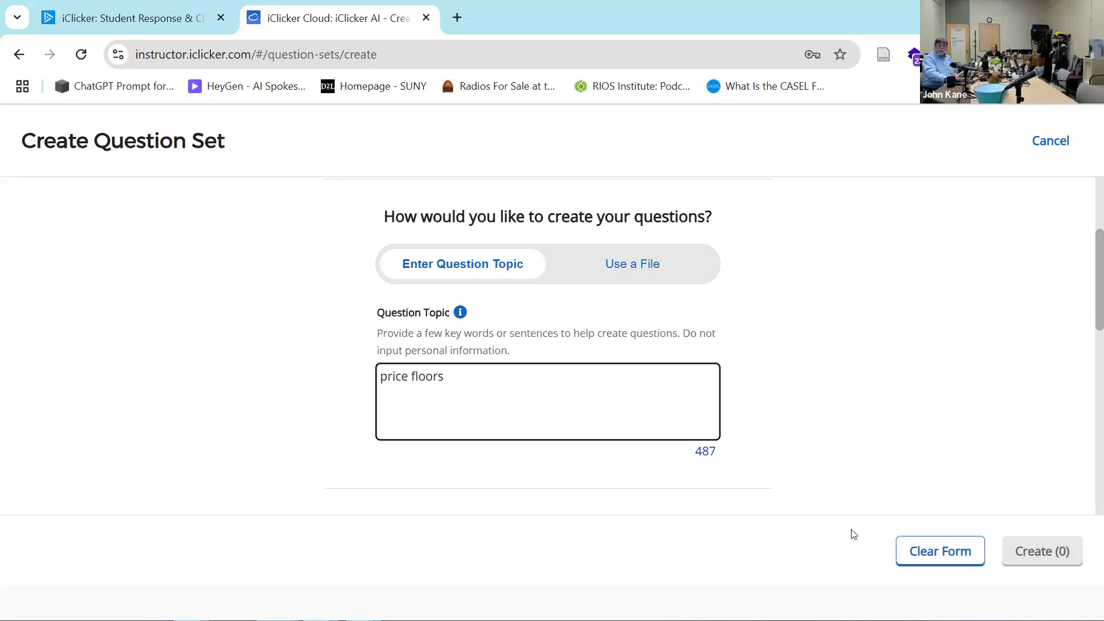
{"action": "left_click", "coordinate": [1033, 556]}
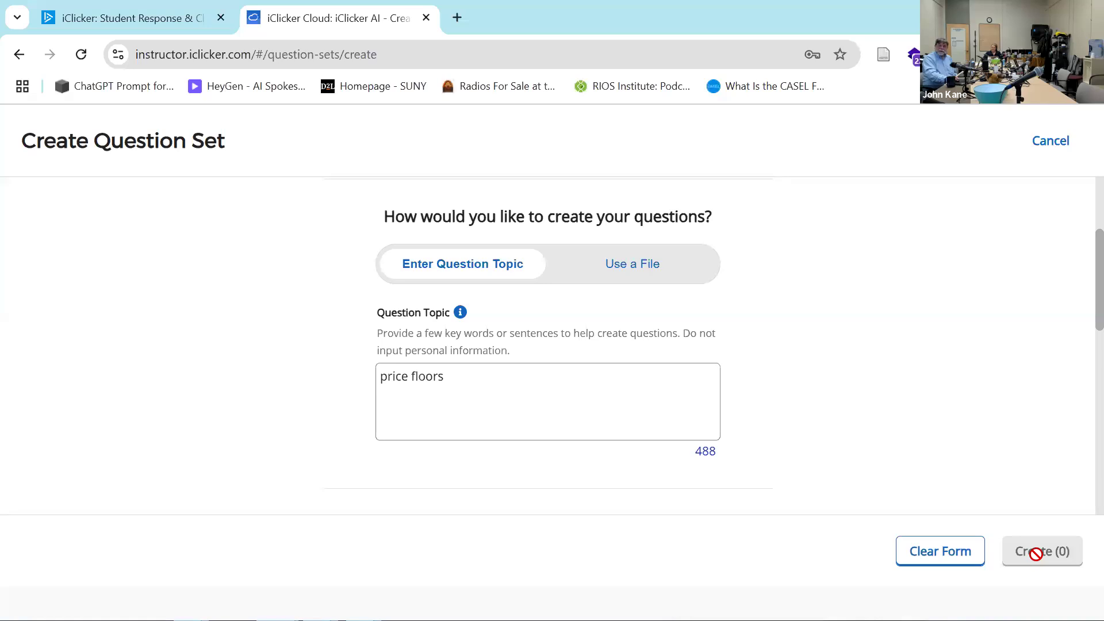
{"action": "left_click", "coordinate": [504, 387]}
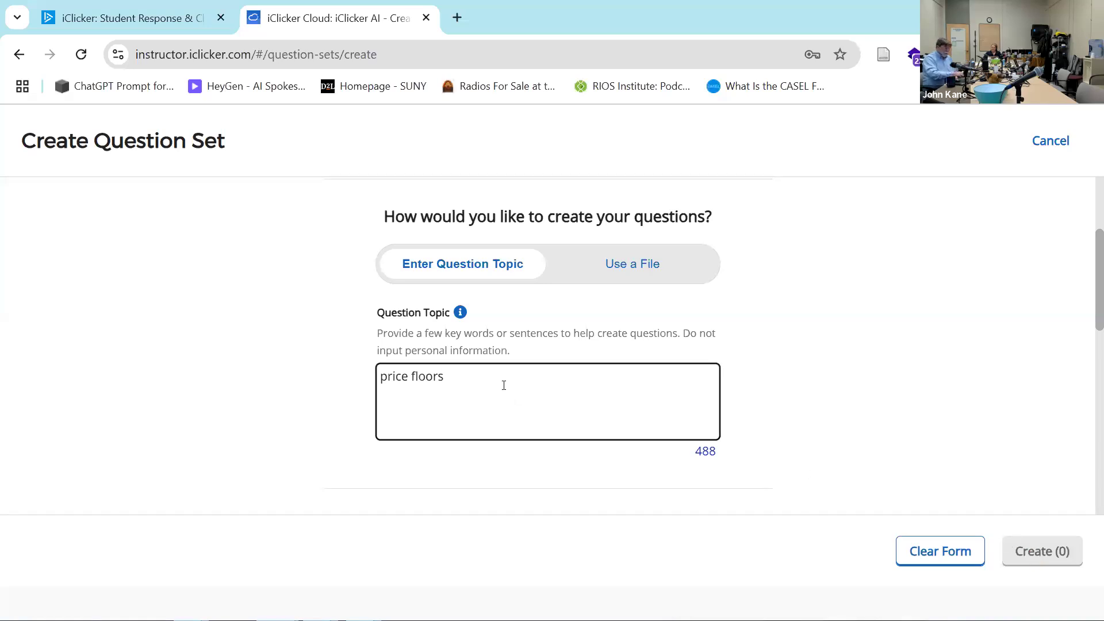
Set the number of multiple choice, short answer, numeric and multiple answer questions to 2 each
{"action": "scroll", "coordinate": [546, 440], "scroll_direction": "down", "scroll_amount": 5}
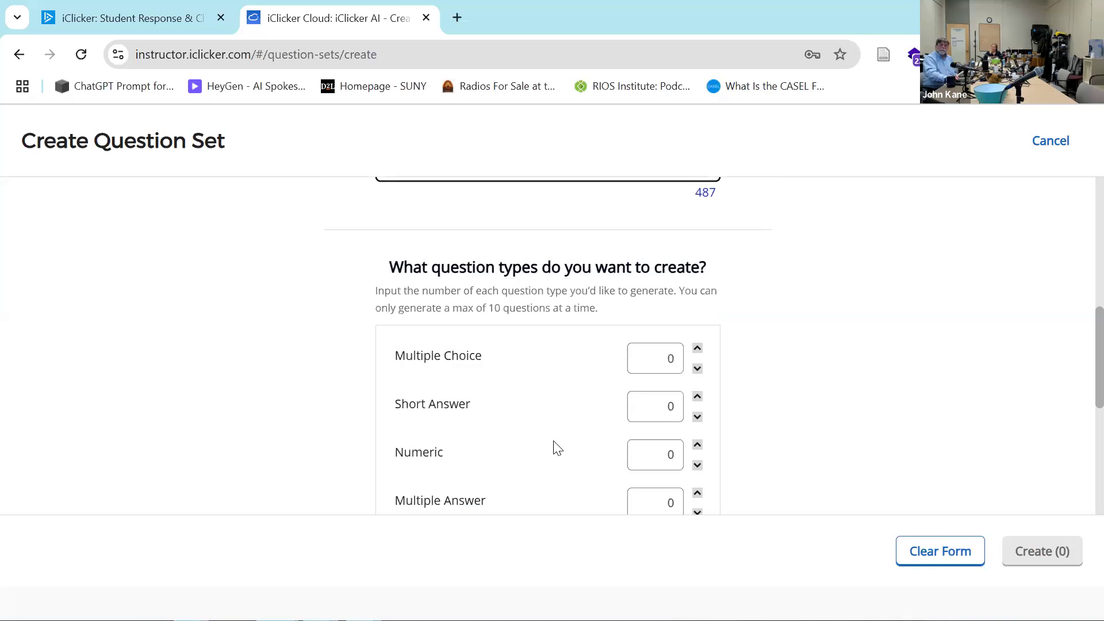
{"action": "scroll", "coordinate": [552, 446], "scroll_direction": "down", "scroll_amount": 2}
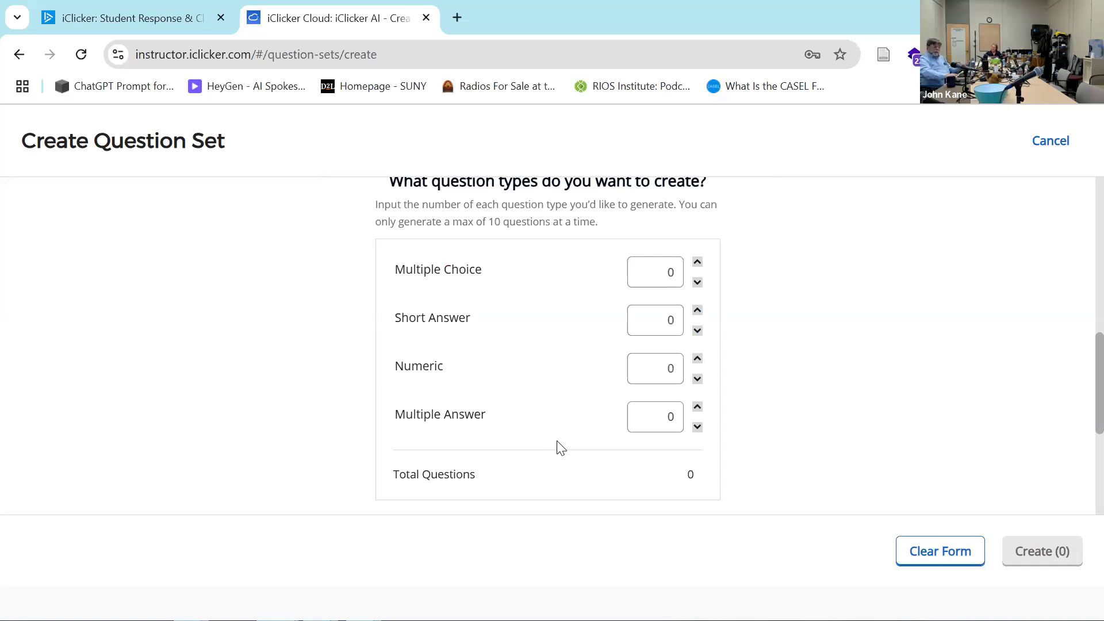
{"action": "left_click", "coordinate": [674, 274]}
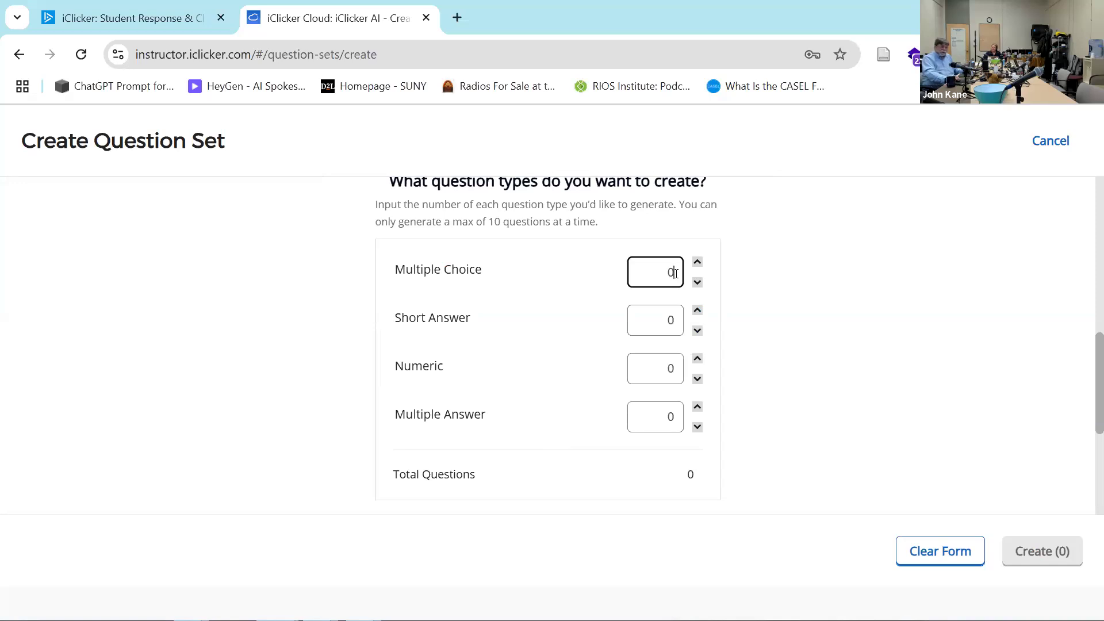
{"action": "type", "text": "2"}
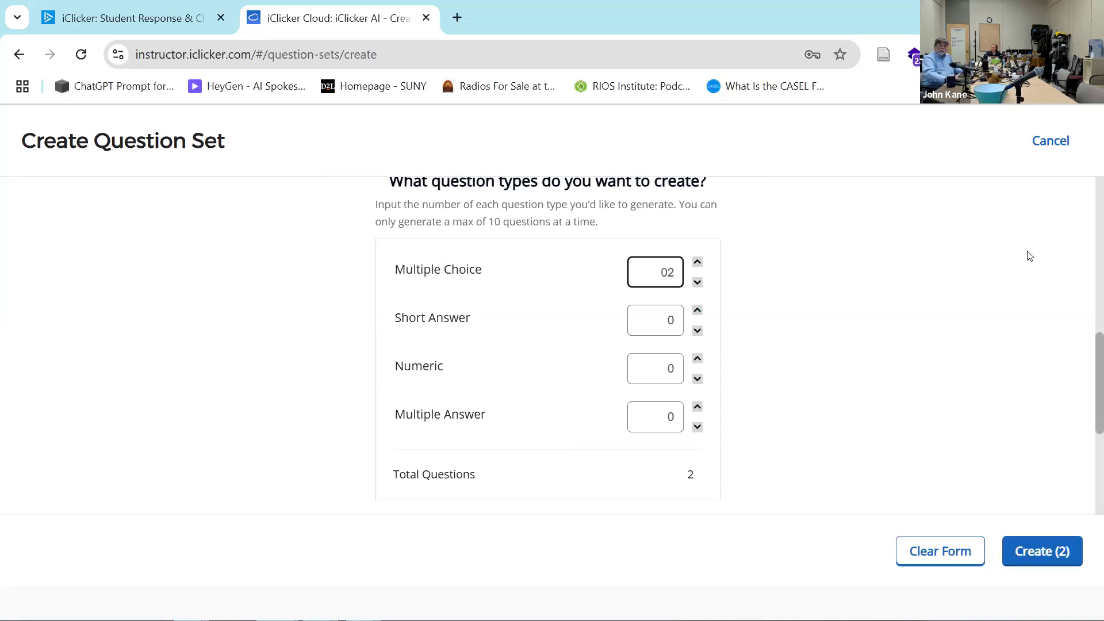
{"action": "key", "text": "BackSpace"}
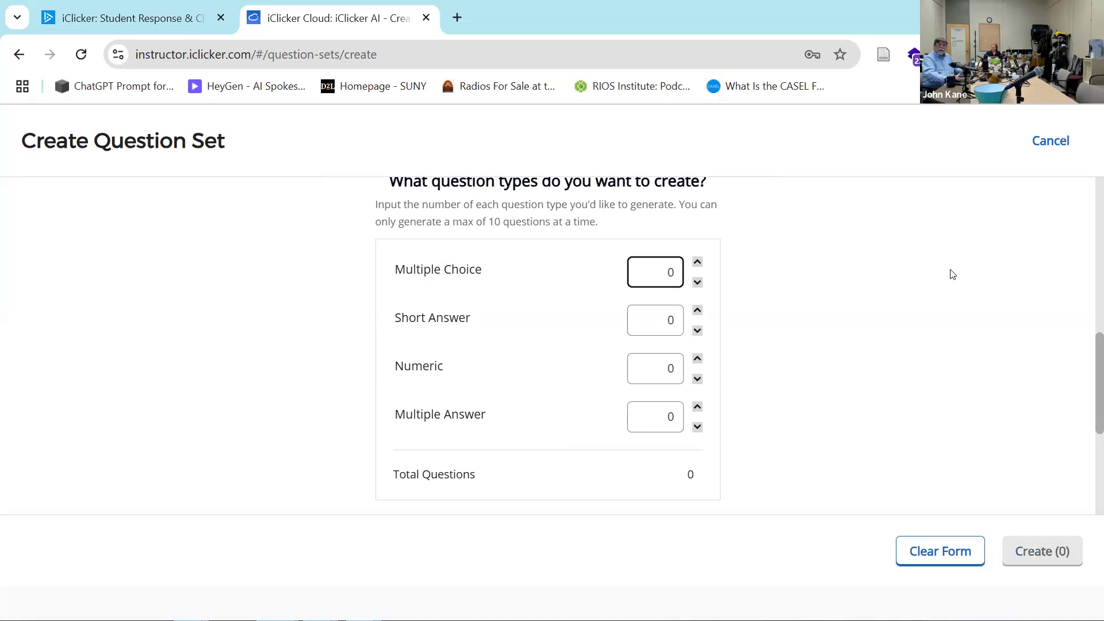
{"action": "left_click", "coordinate": [697, 263]}
{"action": "left_click", "coordinate": [697, 262]}
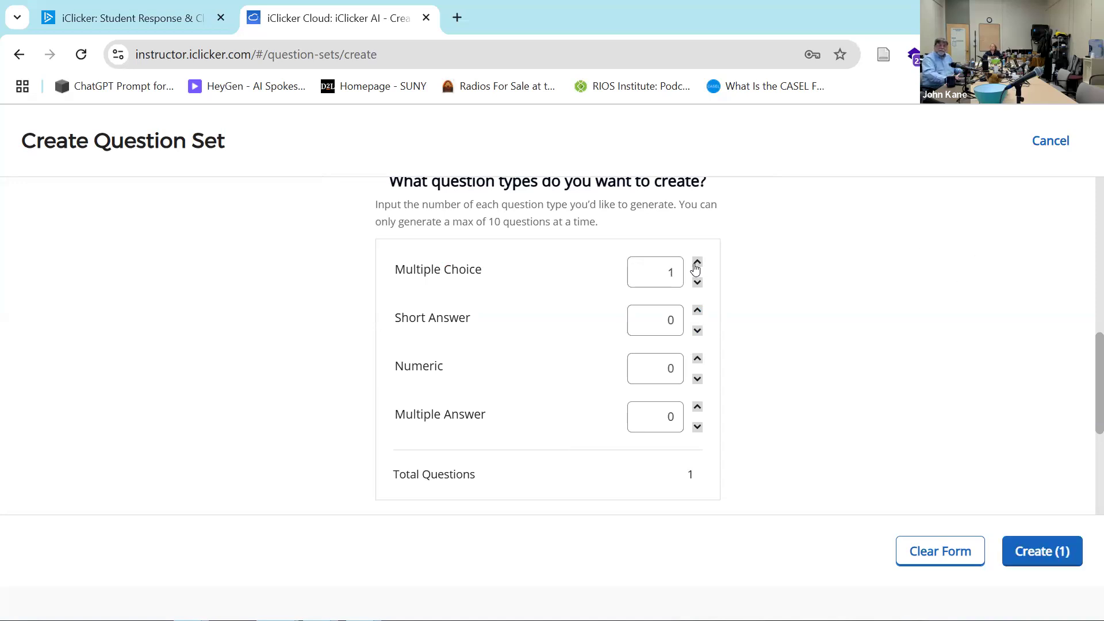
{"action": "left_click", "coordinate": [698, 314]}
{"action": "left_click", "coordinate": [698, 359]}
{"action": "left_click", "coordinate": [697, 358]}
{"action": "left_click", "coordinate": [698, 408]}
{"action": "left_click", "coordinate": [697, 407]}
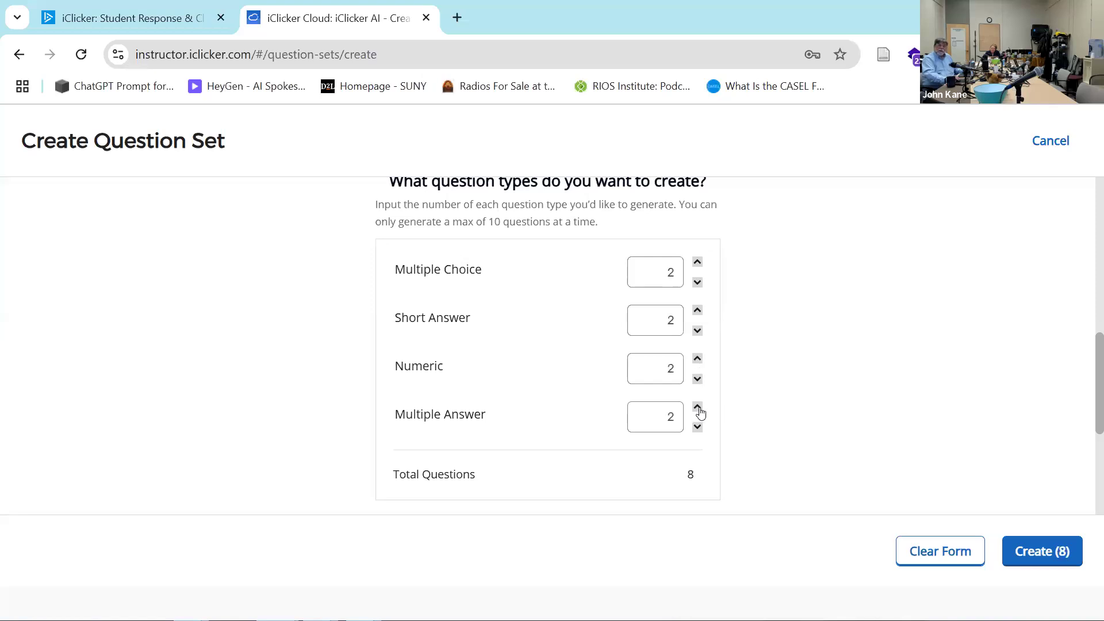
Raise multiple choice to 3 questions and short answer by one, and generate the question set
{"action": "left_click", "coordinate": [697, 261]}
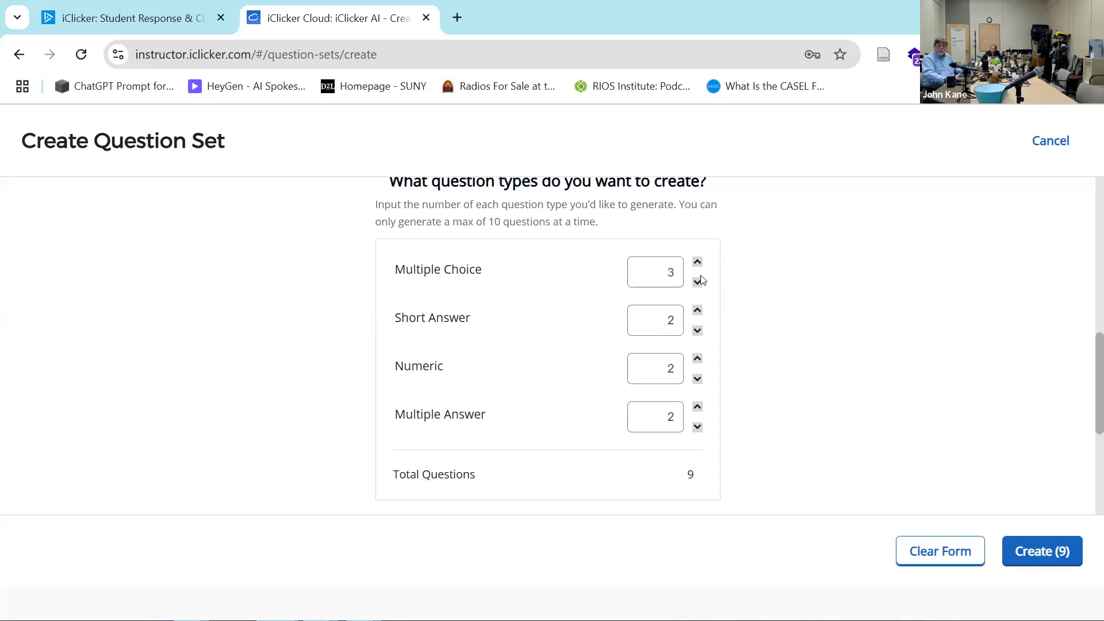
{"action": "left_click", "coordinate": [698, 310]}
{"action": "left_click", "coordinate": [1037, 553]}
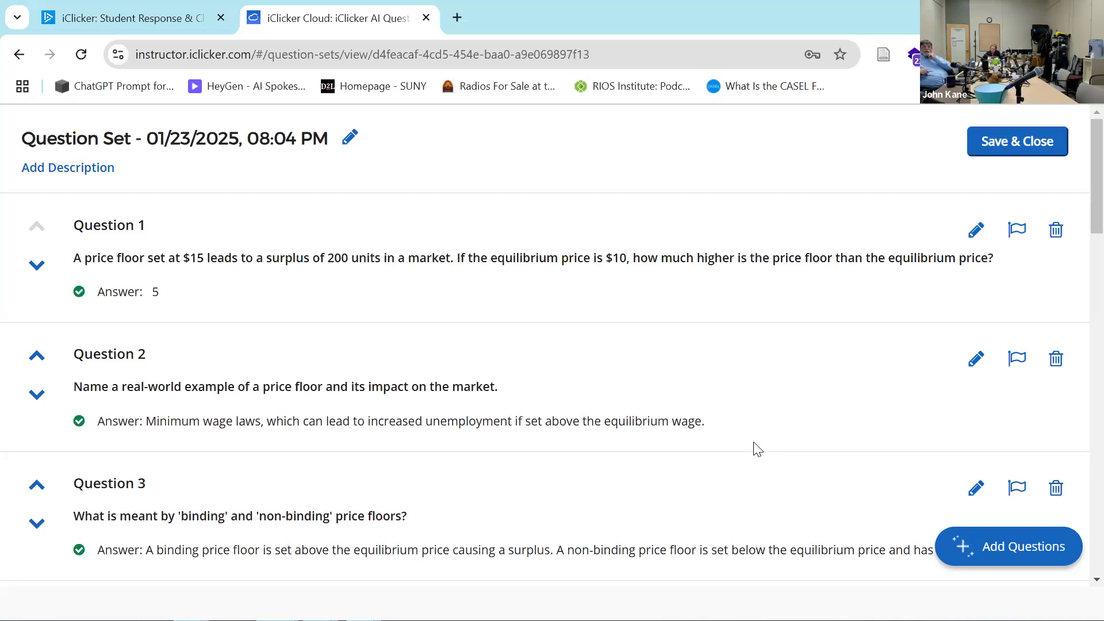
Examine Question 1's editing form without saving changes, and read through the generated price floor questions and answers down to Question 8
{"action": "left_click", "coordinate": [974, 229]}
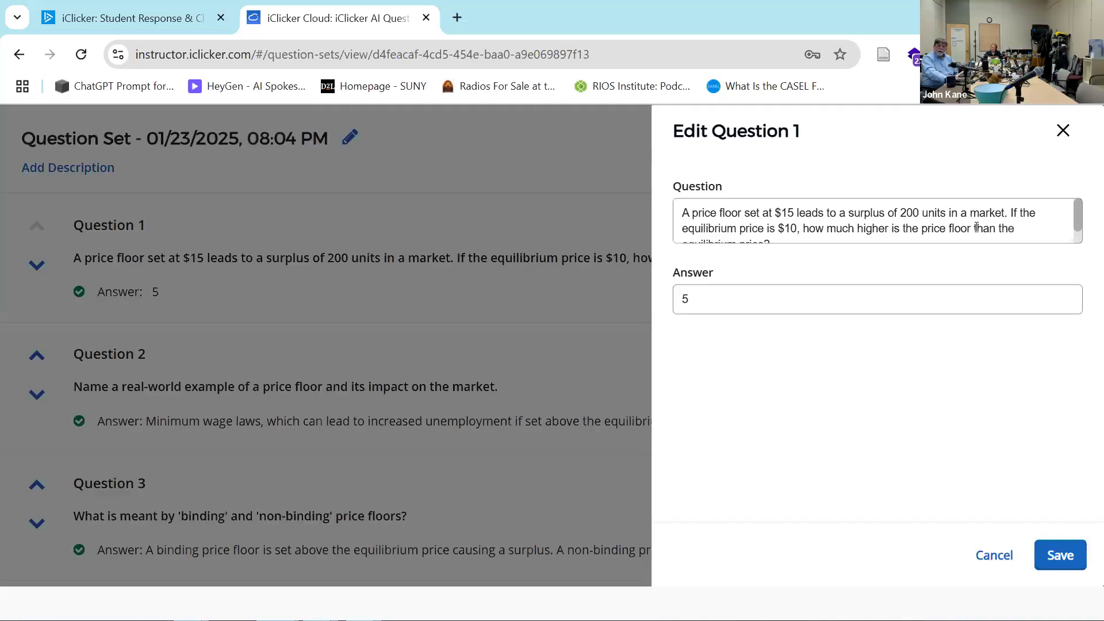
{"action": "left_click", "coordinate": [1062, 130]}
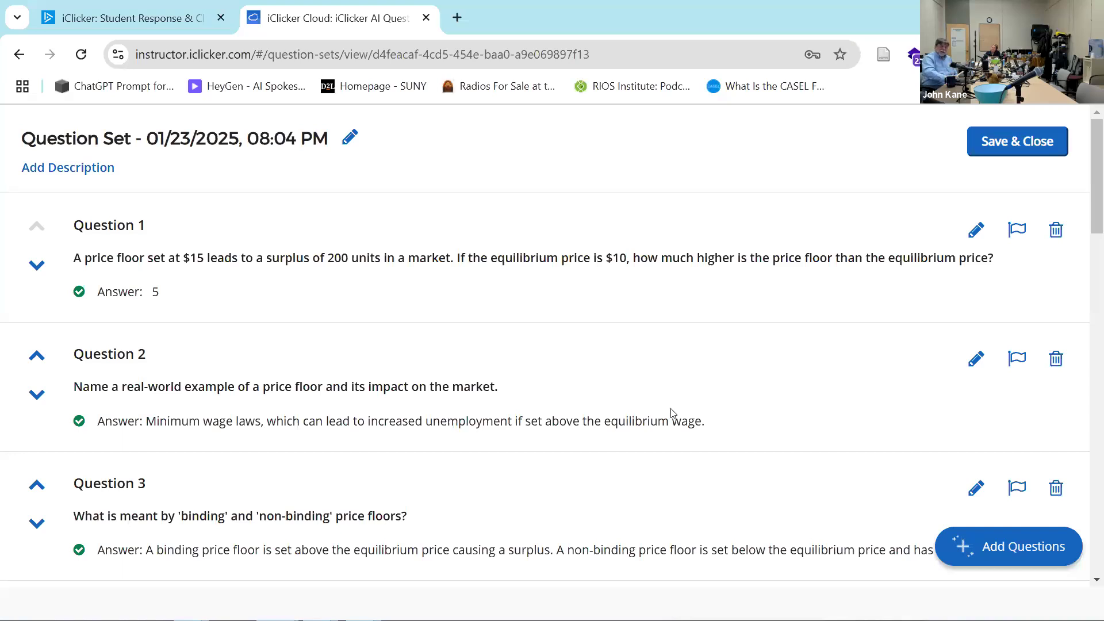
{"action": "scroll", "coordinate": [779, 397], "scroll_direction": "down", "scroll_amount": 4}
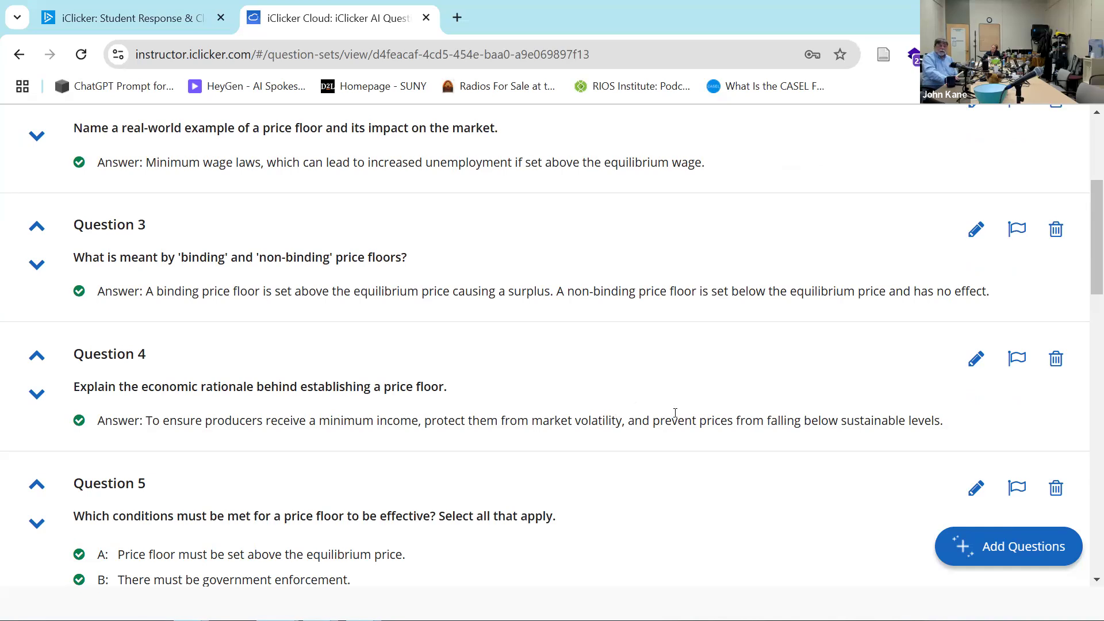
{"action": "scroll", "coordinate": [674, 412], "scroll_direction": "down", "scroll_amount": 3}
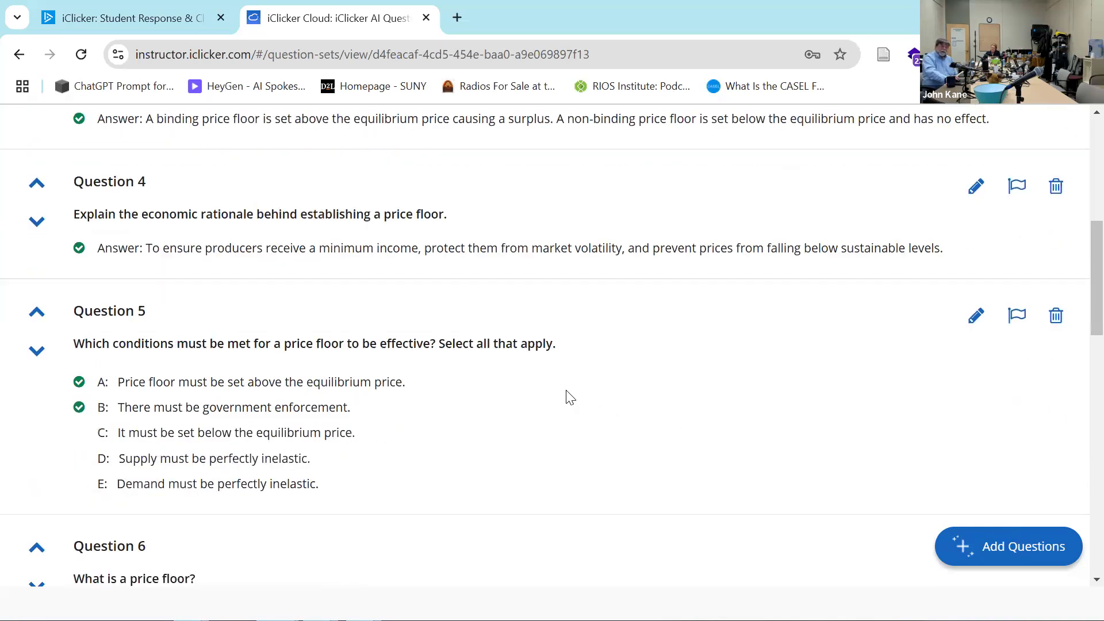
{"action": "scroll", "coordinate": [566, 397], "scroll_direction": "down", "scroll_amount": 1}
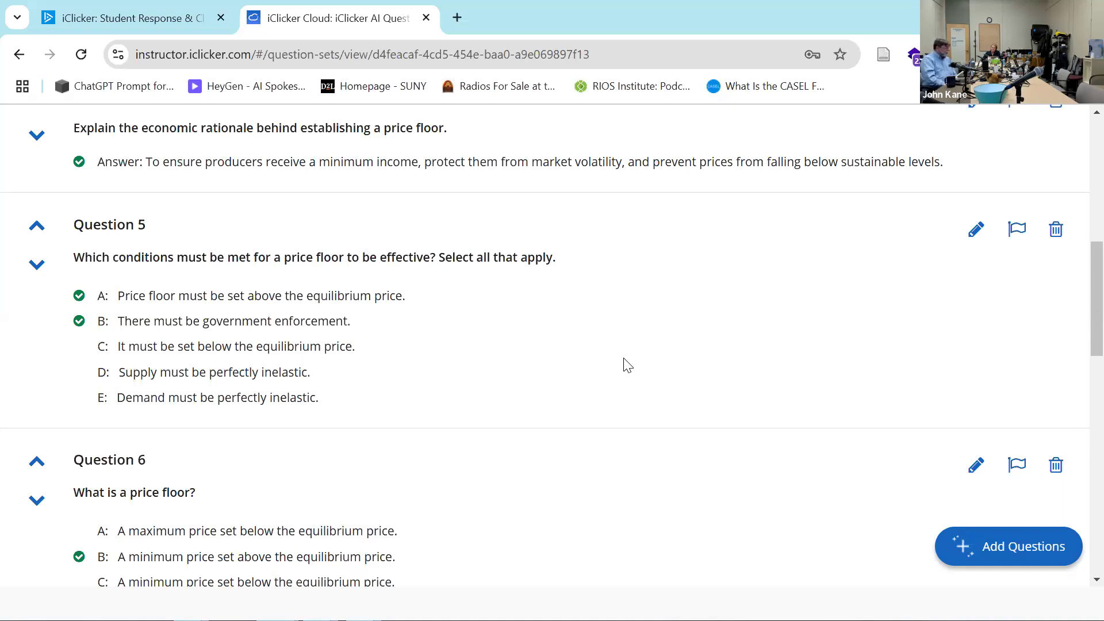
{"action": "scroll", "coordinate": [721, 346], "scroll_direction": "down", "scroll_amount": 1}
{"action": "scroll", "coordinate": [723, 352], "scroll_direction": "down", "scroll_amount": 4}
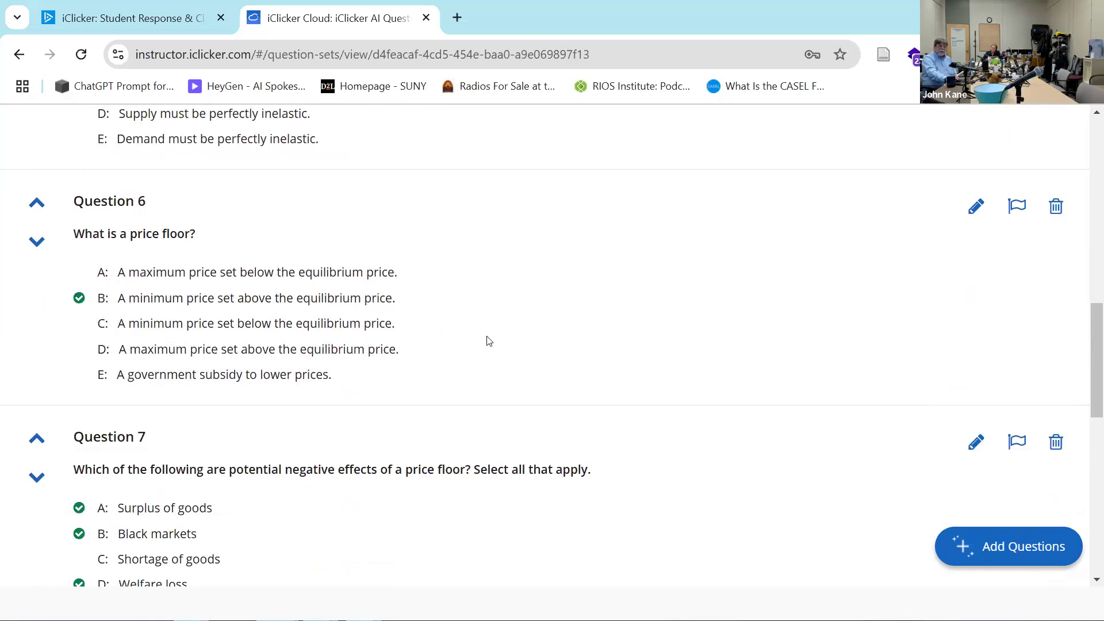
{"action": "scroll", "coordinate": [495, 343], "scroll_direction": "down", "scroll_amount": 3}
{"action": "scroll", "coordinate": [586, 372], "scroll_direction": "down", "scroll_amount": 2}
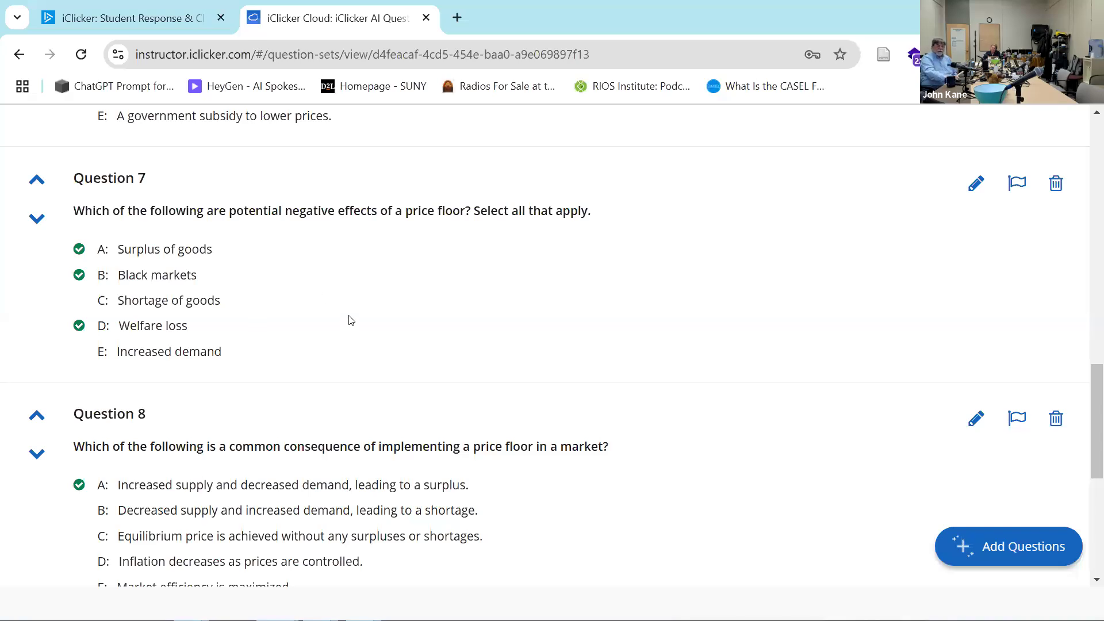
Start adding more questions to the price floors set and choose "Apply information to a new situation" as the learning taxonomy
{"action": "scroll", "coordinate": [355, 332], "scroll_direction": "down", "scroll_amount": 1}
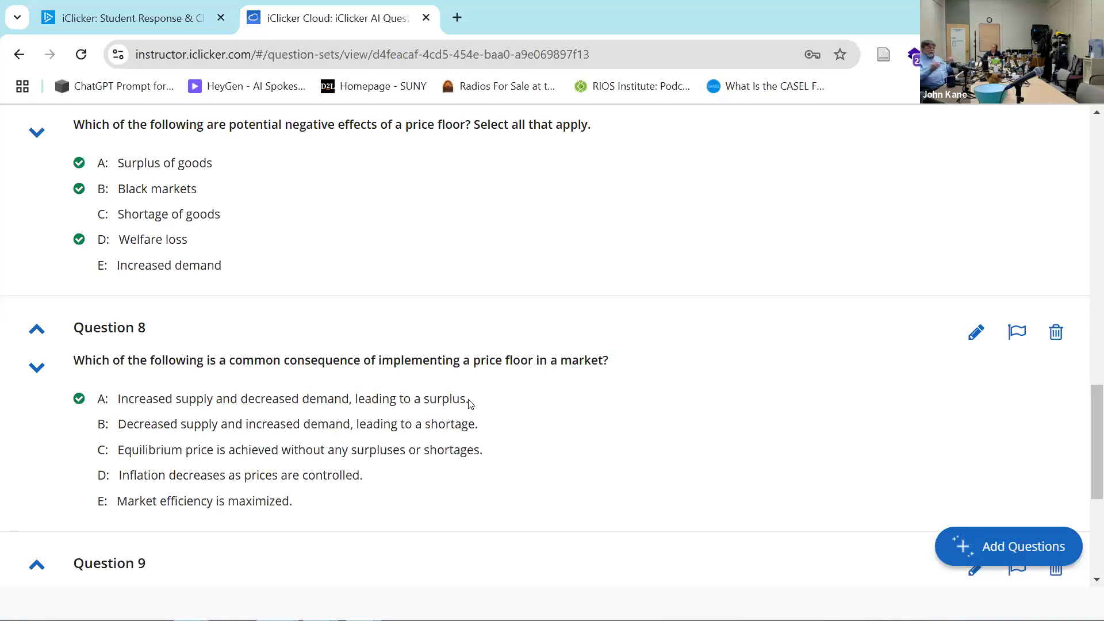
{"action": "scroll", "coordinate": [350, 379], "scroll_direction": "down", "scroll_amount": 5}
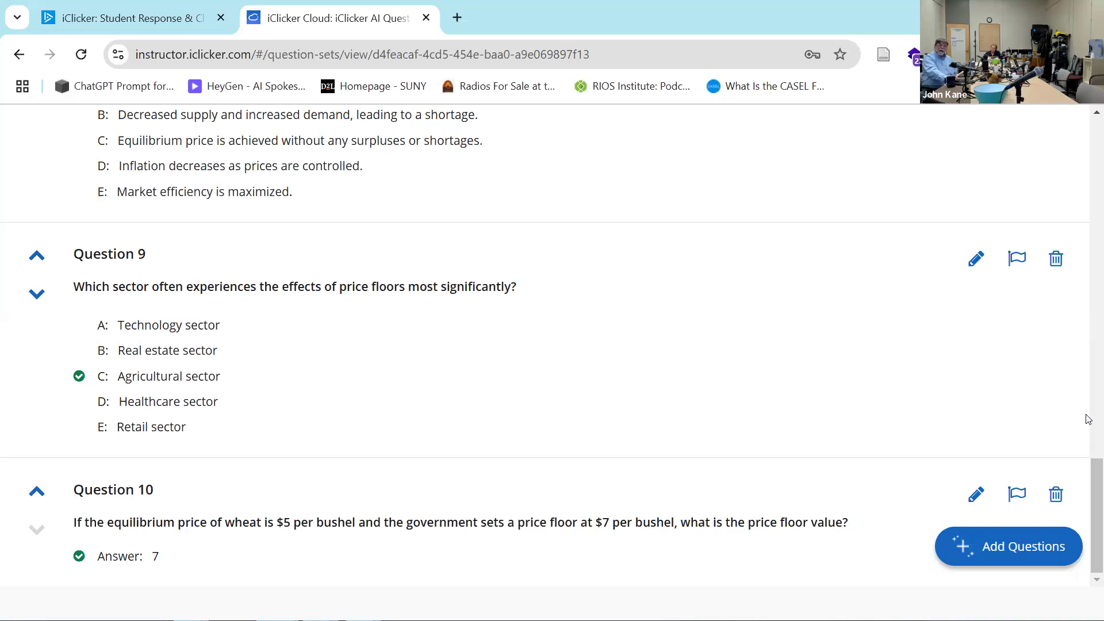
{"action": "left_click", "coordinate": [975, 554]}
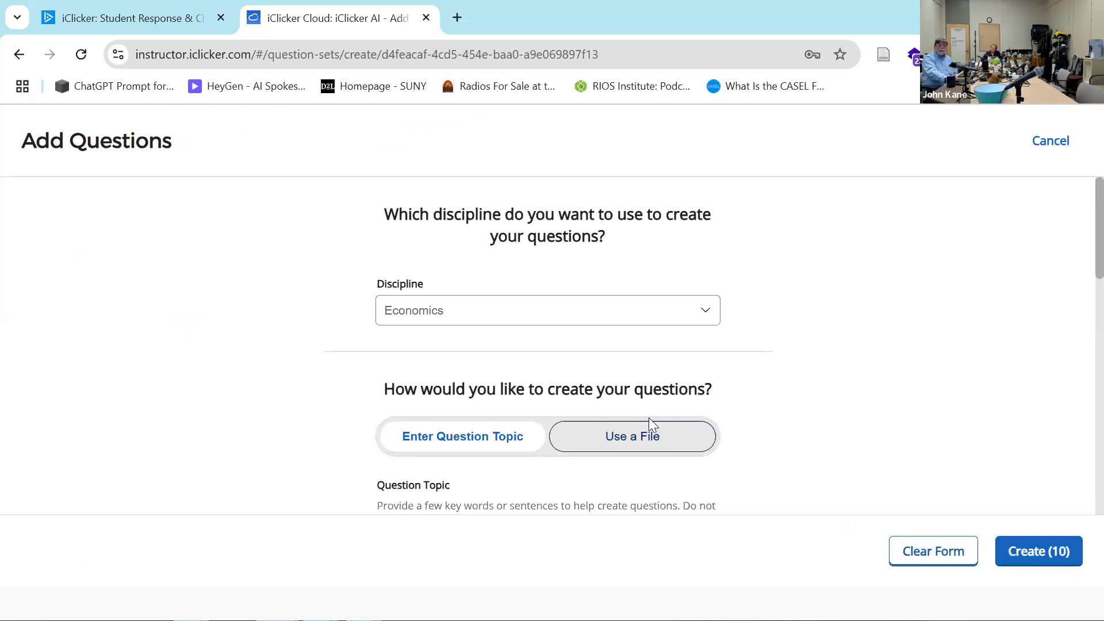
{"action": "scroll", "coordinate": [561, 506], "scroll_direction": "down", "scroll_amount": 5}
{"action": "scroll", "coordinate": [565, 503], "scroll_direction": "down", "scroll_amount": 8}
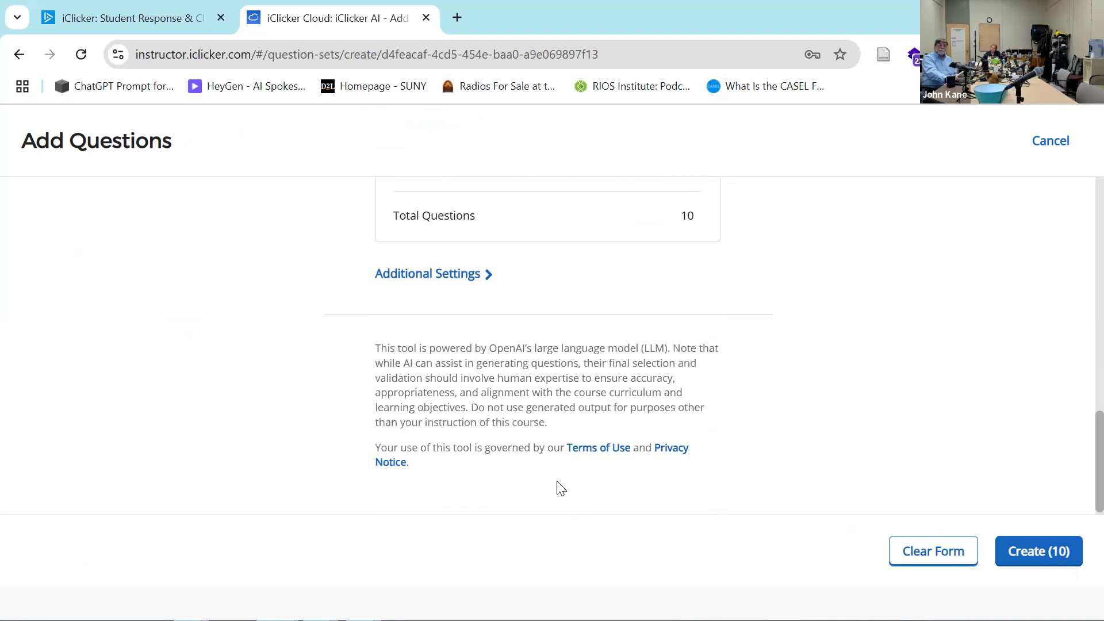
{"action": "scroll", "coordinate": [481, 347], "scroll_direction": "up", "scroll_amount": 2}
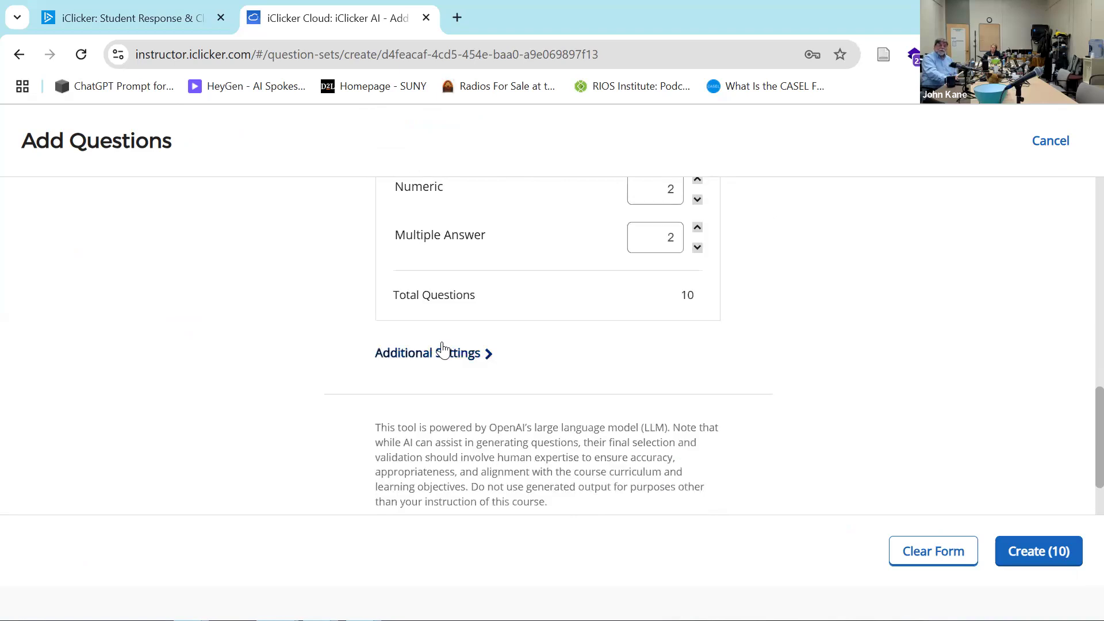
{"action": "left_click", "coordinate": [445, 353]}
{"action": "scroll", "coordinate": [628, 402], "scroll_direction": "down", "scroll_amount": 2}
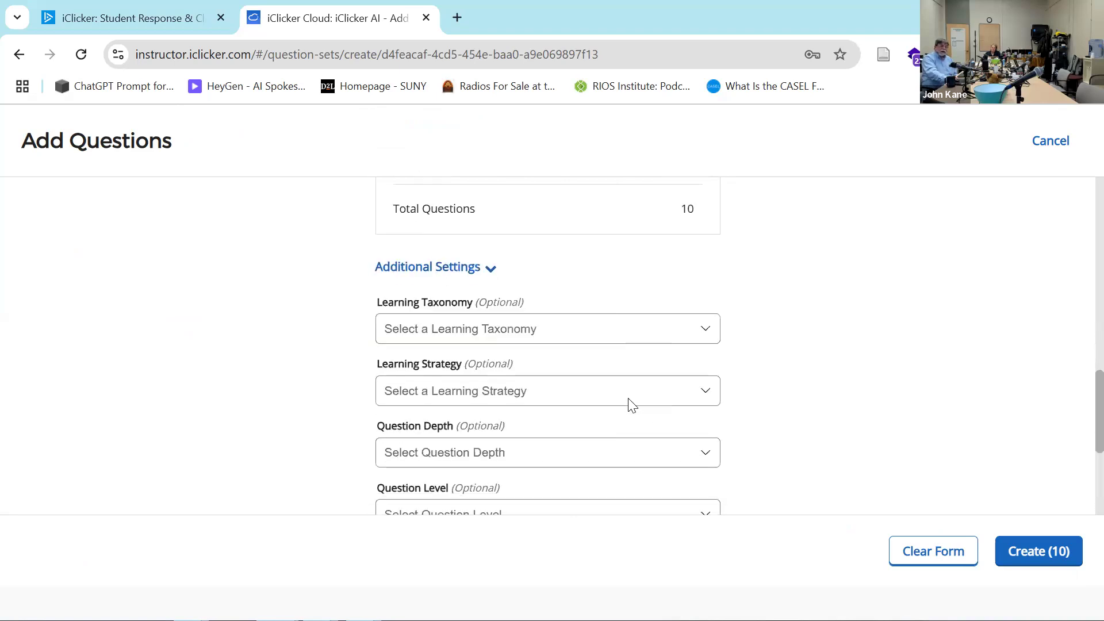
{"action": "scroll", "coordinate": [629, 401], "scroll_direction": "down", "scroll_amount": 2}
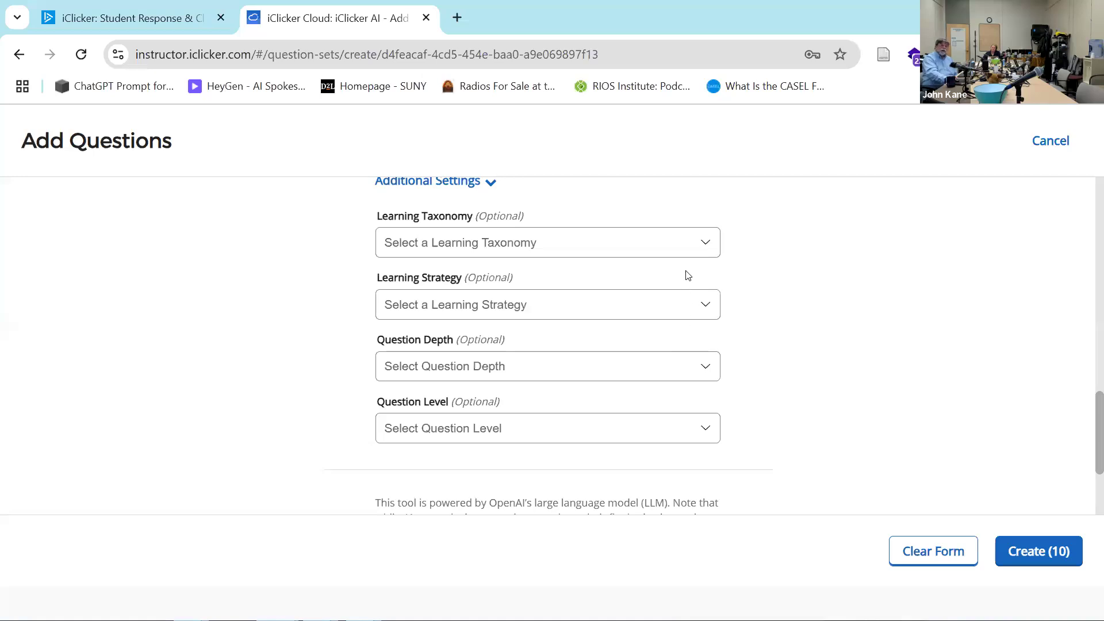
{"action": "left_click", "coordinate": [699, 245]}
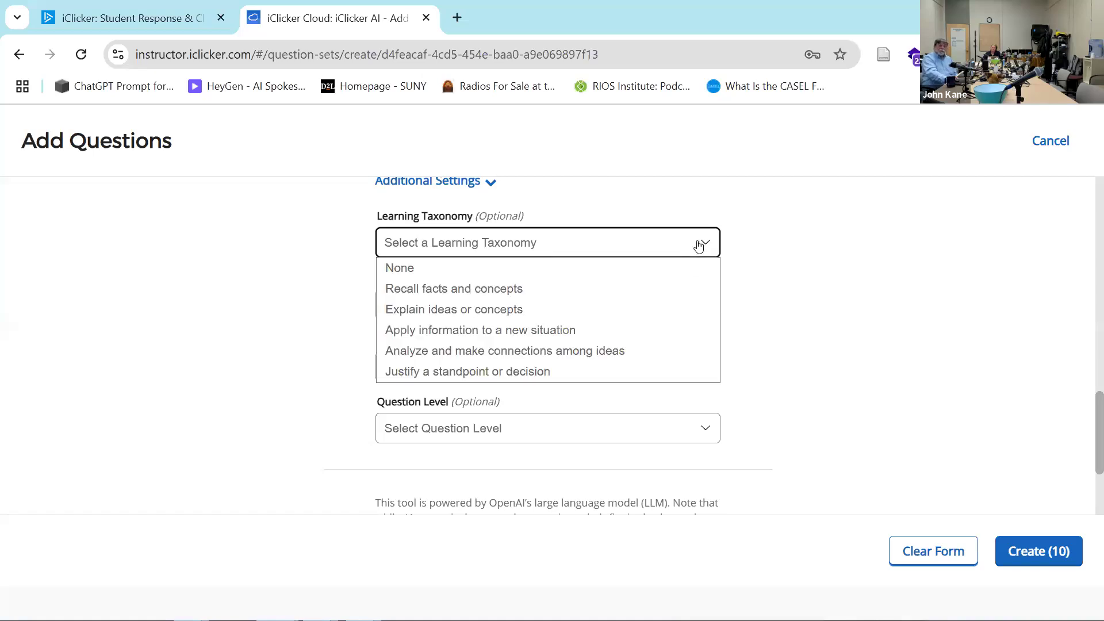
{"action": "left_click", "coordinate": [637, 330]}
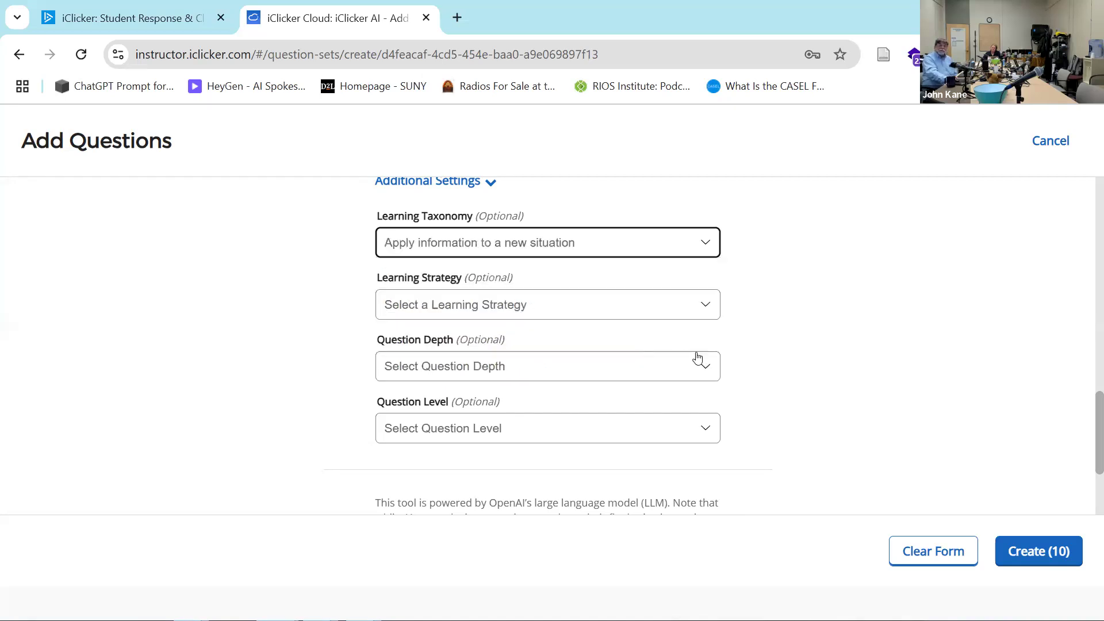
Set the question depth to Intermediate and the level to Lower division course, and generate the 10 additional questions
{"action": "left_click", "coordinate": [705, 371]}
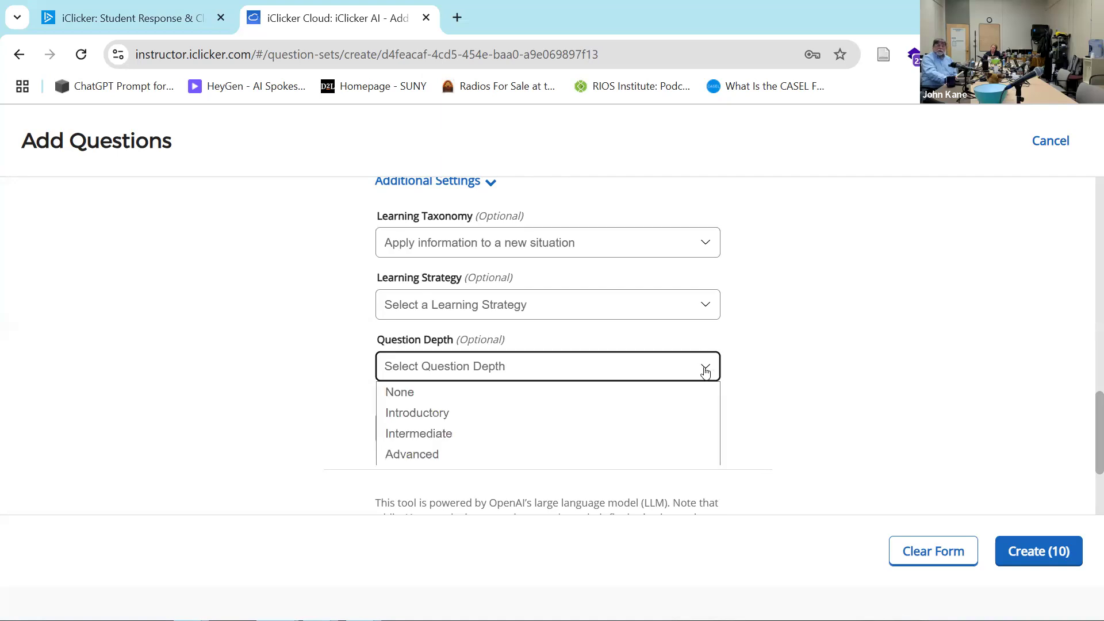
{"action": "left_click", "coordinate": [609, 433]}
{"action": "scroll", "coordinate": [616, 432], "scroll_direction": "down", "scroll_amount": 2}
{"action": "scroll", "coordinate": [617, 432], "scroll_direction": "down", "scroll_amount": 1}
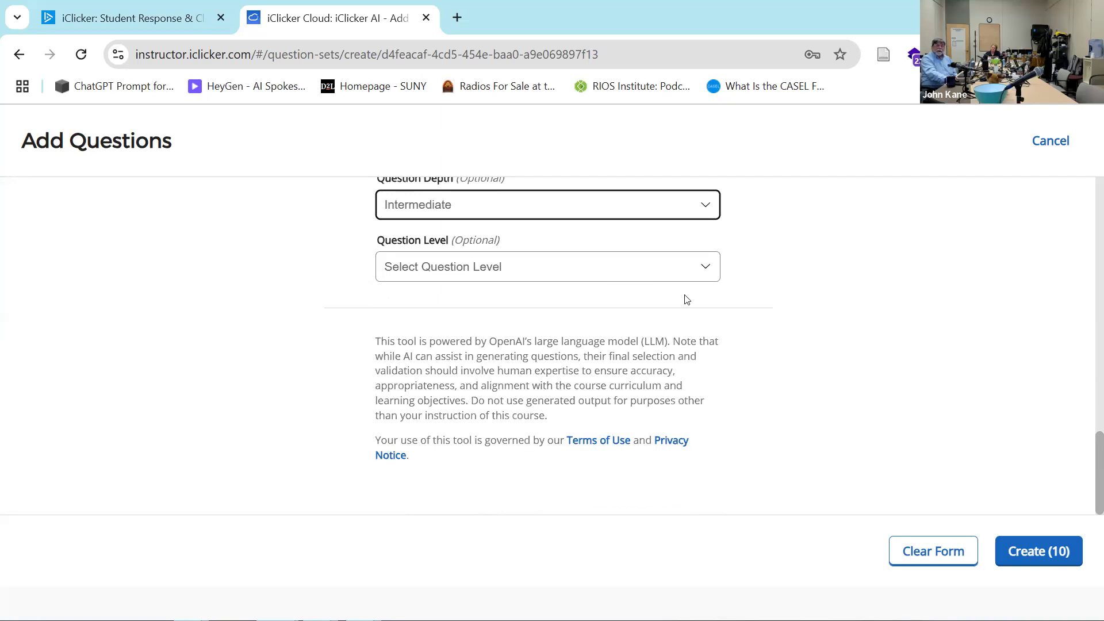
{"action": "left_click", "coordinate": [705, 279]}
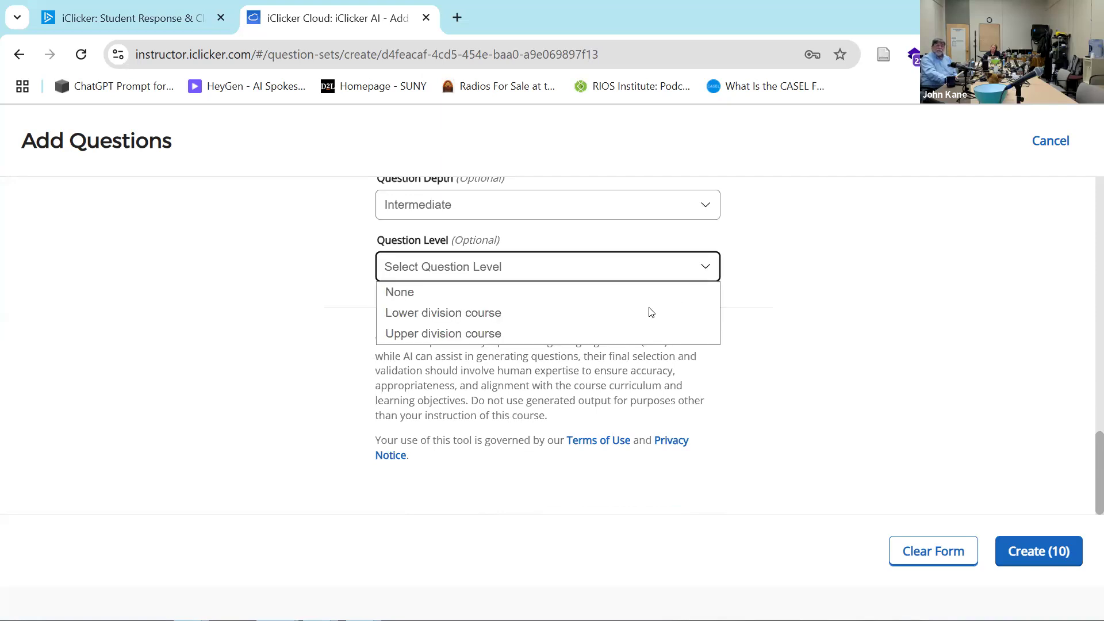
{"action": "left_click", "coordinate": [610, 317]}
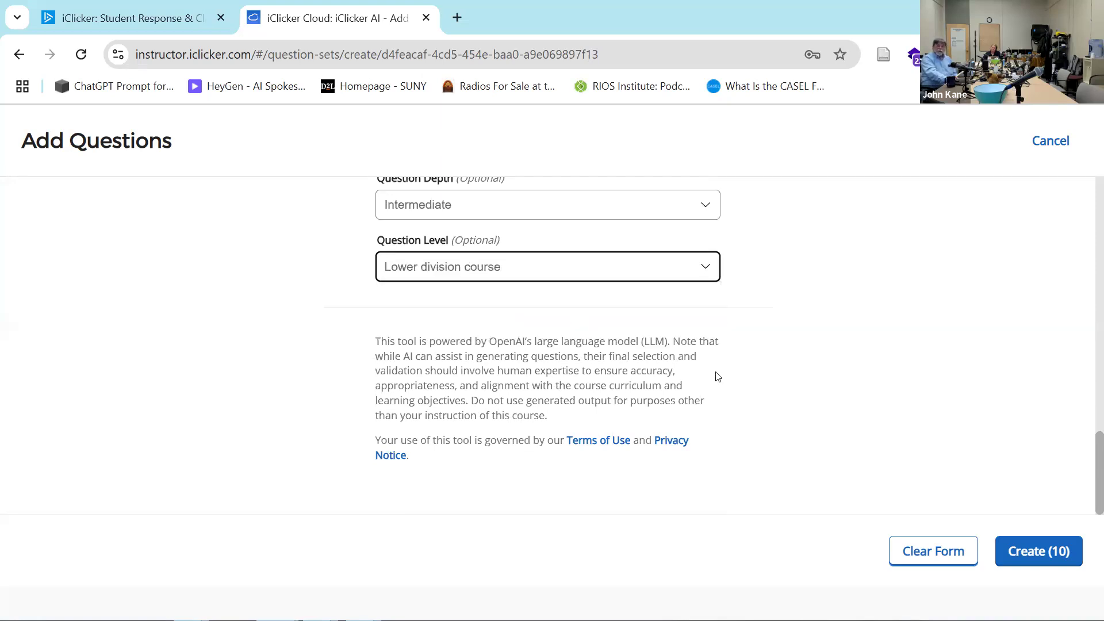
{"action": "left_click", "coordinate": [1032, 549]}
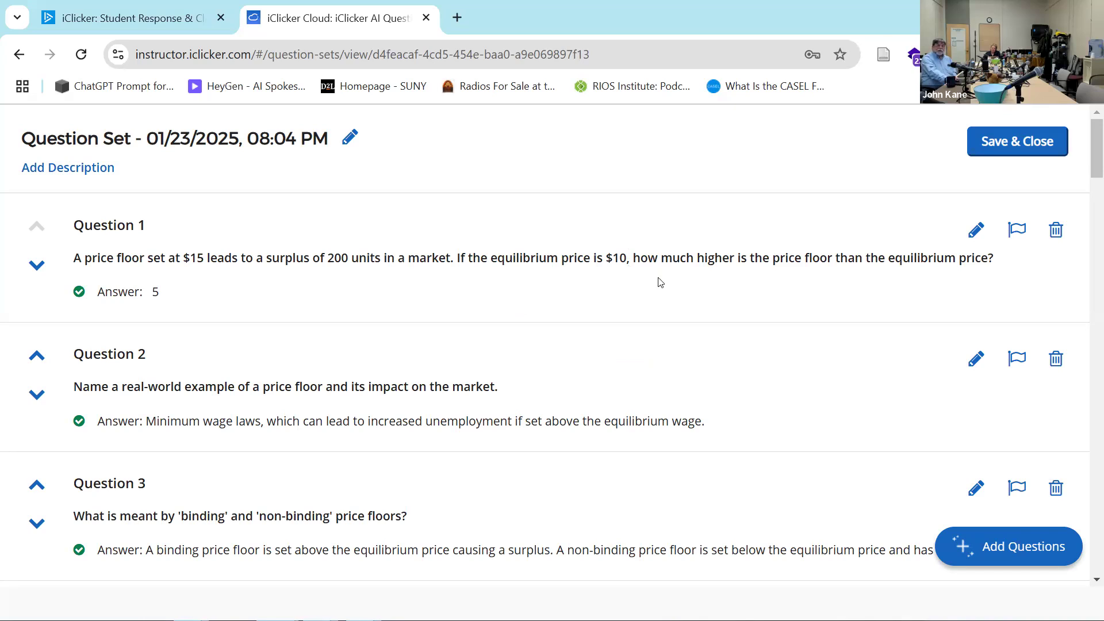
Read through the expanded price floors question set, examining the added questions from Question 11 to Question 13
{"action": "scroll", "coordinate": [660, 292], "scroll_direction": "down", "scroll_amount": 15}
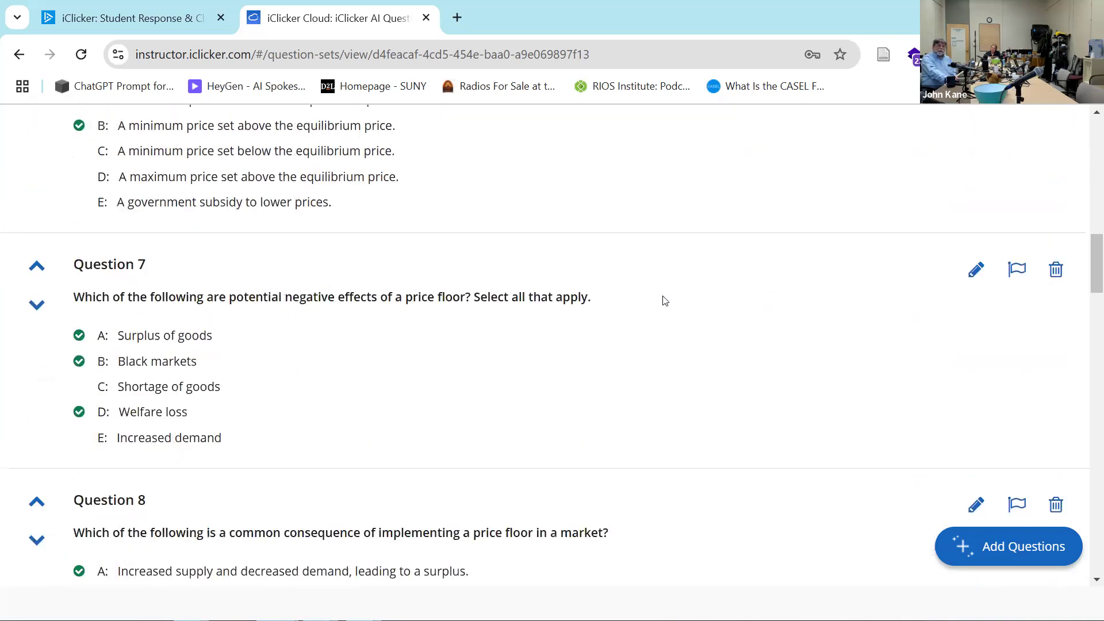
{"action": "scroll", "coordinate": [665, 300], "scroll_direction": "down", "scroll_amount": 13}
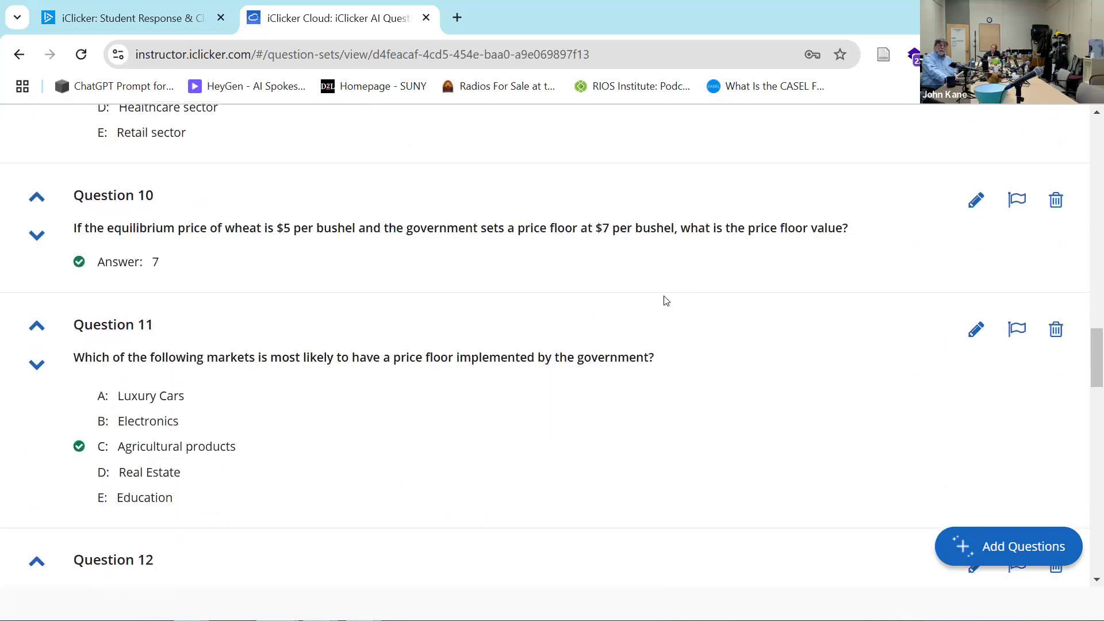
{"action": "scroll", "coordinate": [665, 300], "scroll_direction": "down", "scroll_amount": 3}
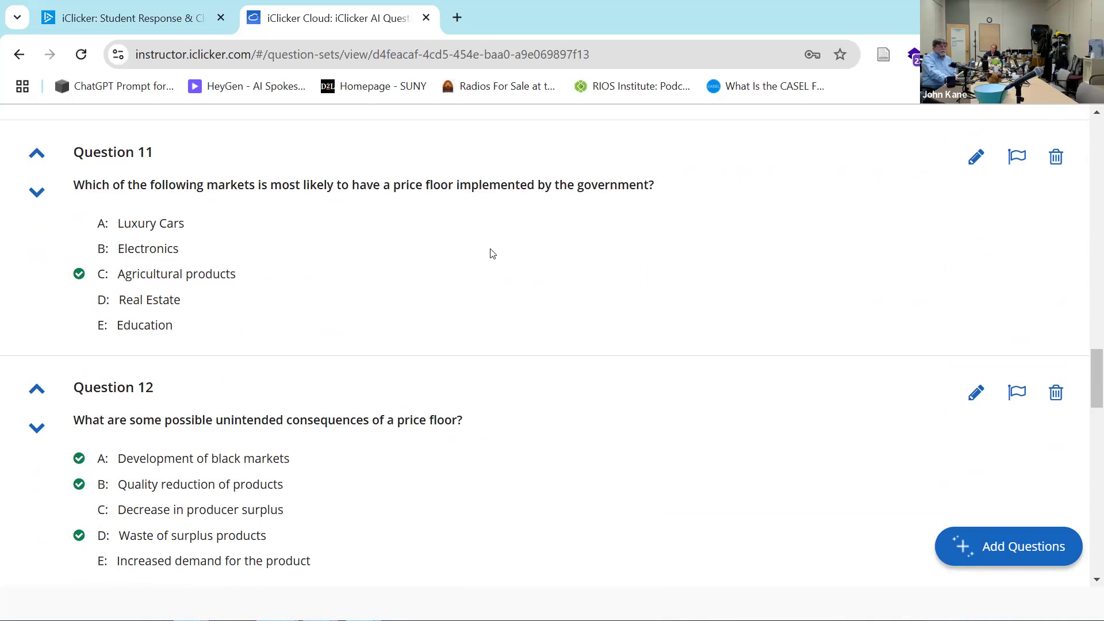
{"action": "scroll", "coordinate": [493, 253], "scroll_direction": "down", "scroll_amount": 3}
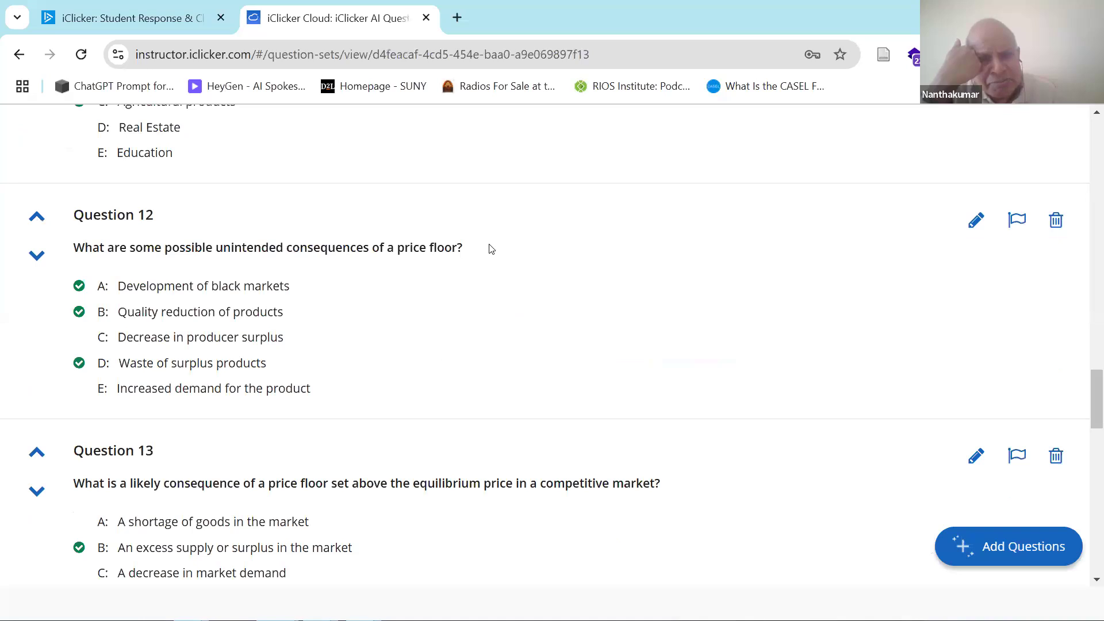
{"action": "scroll", "coordinate": [493, 254], "scroll_direction": "up", "scroll_amount": 10}
{"action": "scroll", "coordinate": [485, 246], "scroll_direction": "up", "scroll_amount": 10}
{"action": "scroll", "coordinate": [485, 246], "scroll_direction": "up", "scroll_amount": 15}
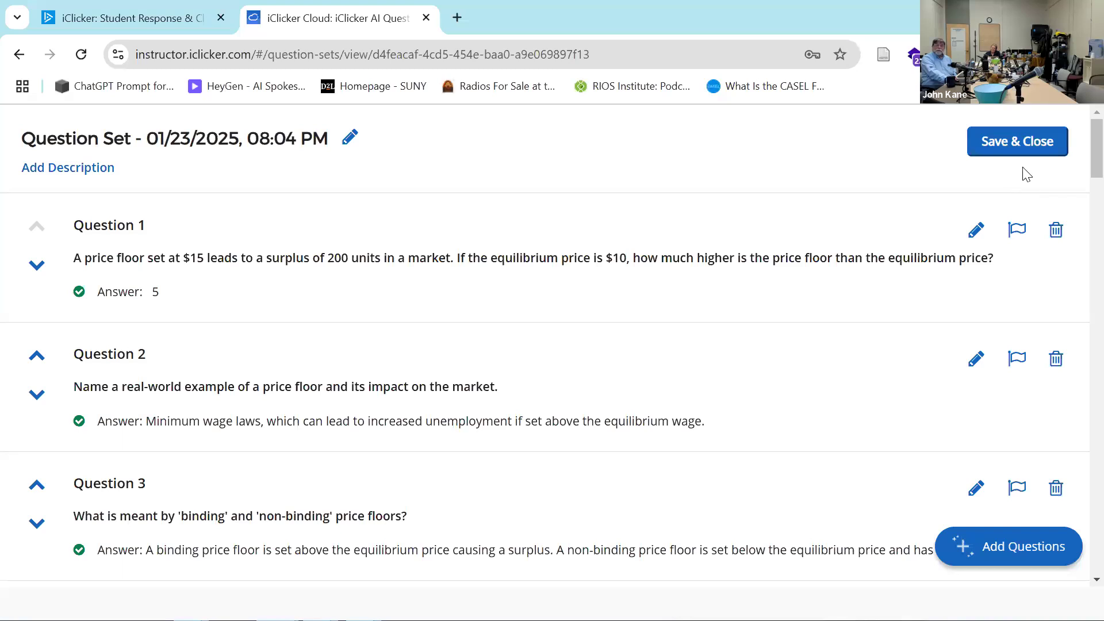
Save and close the price floors question set and return to the list of AI question sets
{"action": "left_click", "coordinate": [1021, 144]}
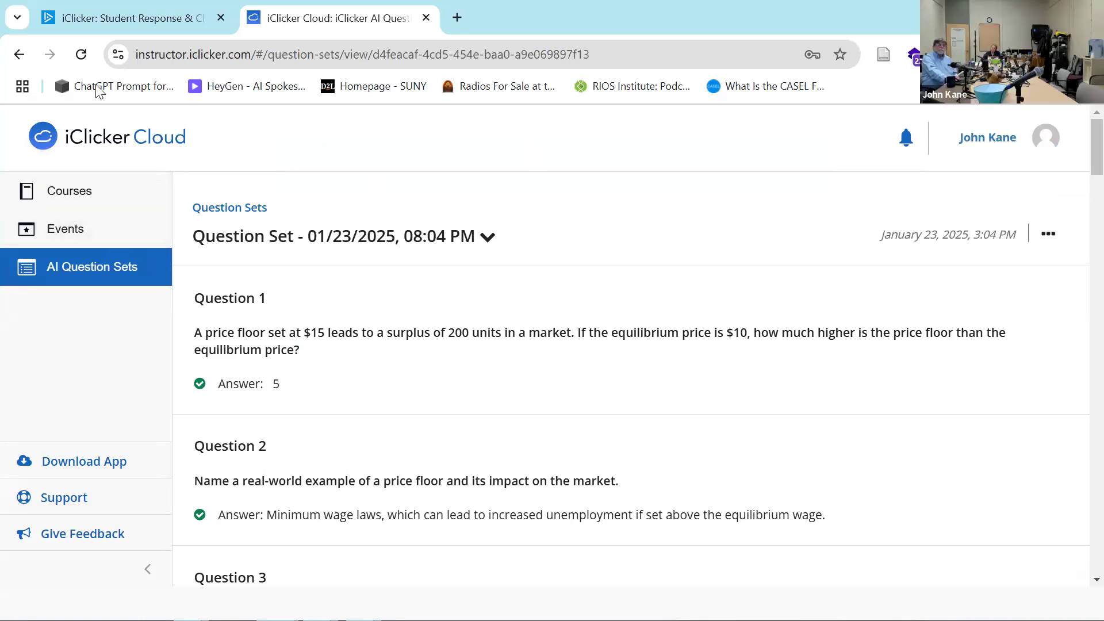
{"action": "left_click", "coordinate": [19, 58]}
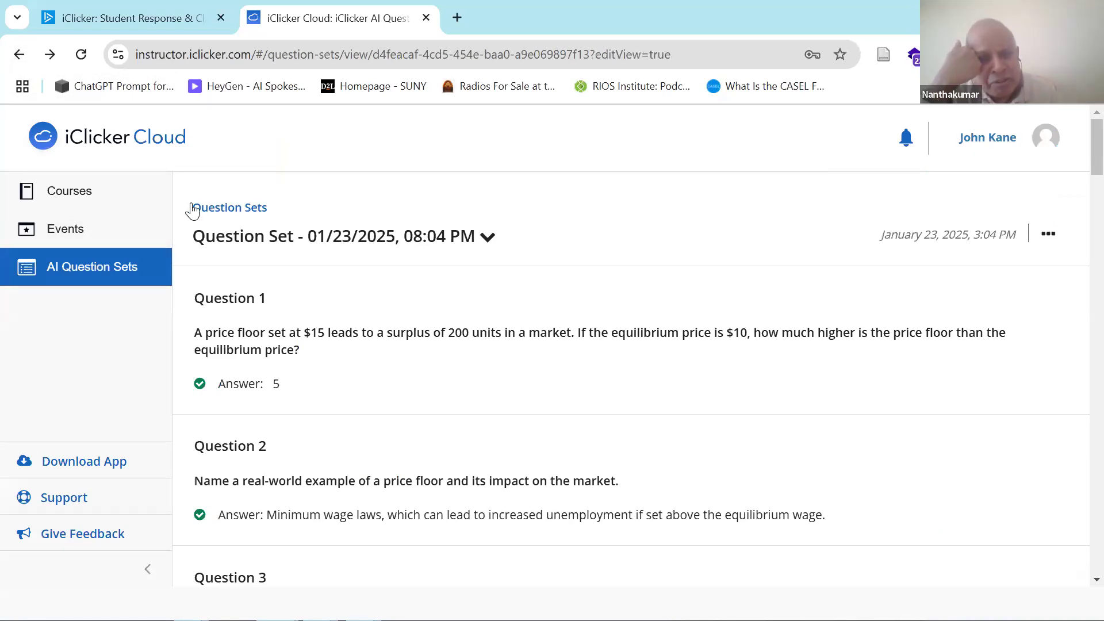
{"action": "left_click", "coordinate": [80, 268]}
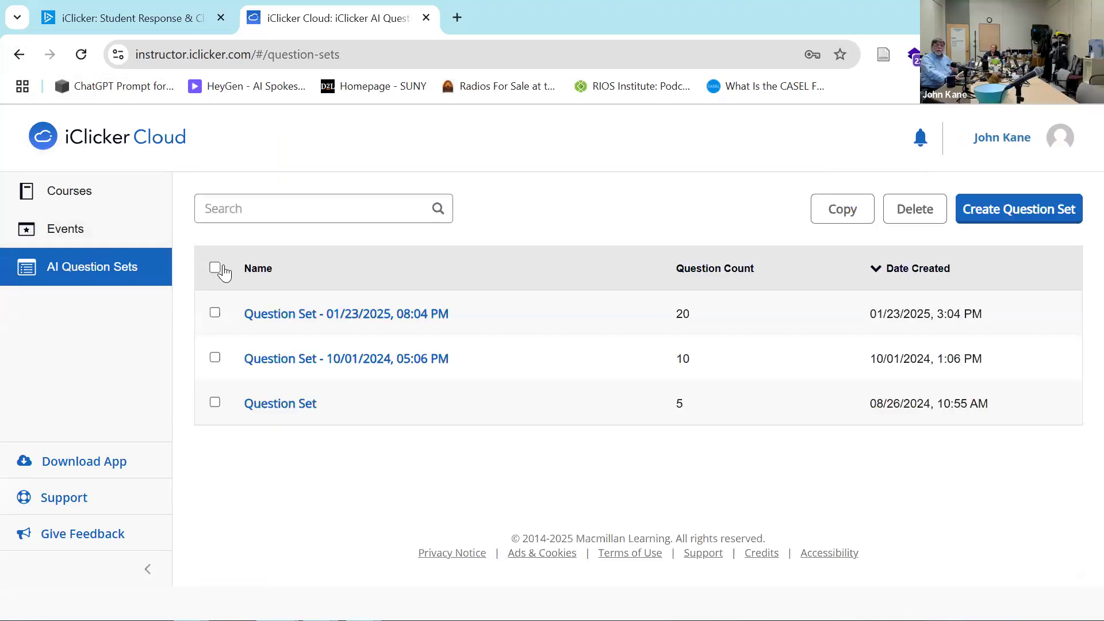
Start a new AI question set with Statistics as the discipline
{"action": "left_click", "coordinate": [1012, 211]}
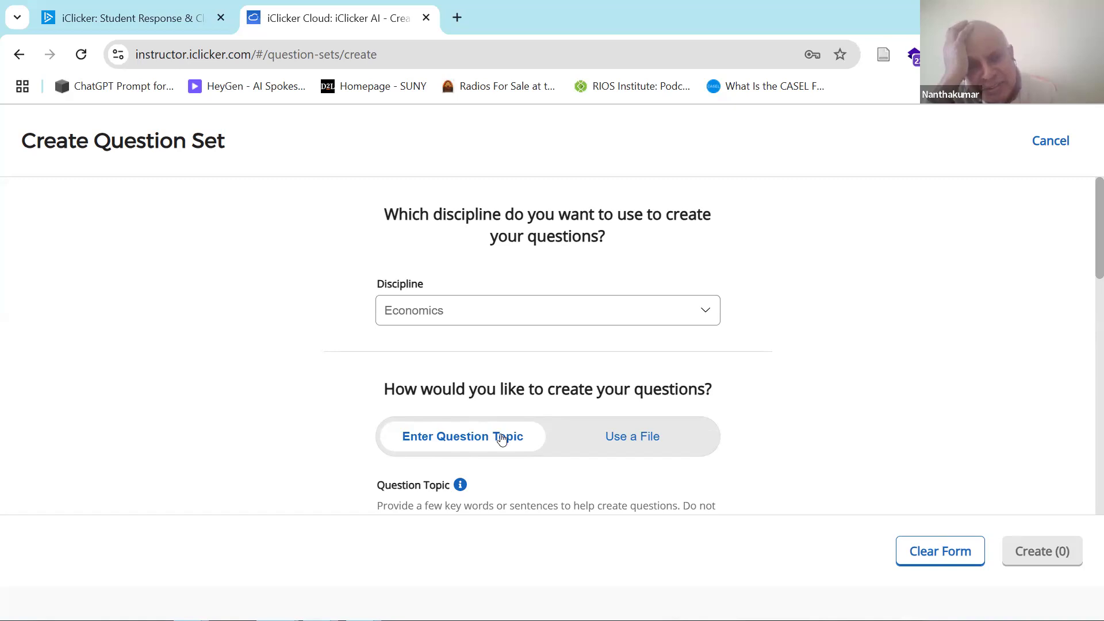
{"action": "left_click", "coordinate": [534, 318]}
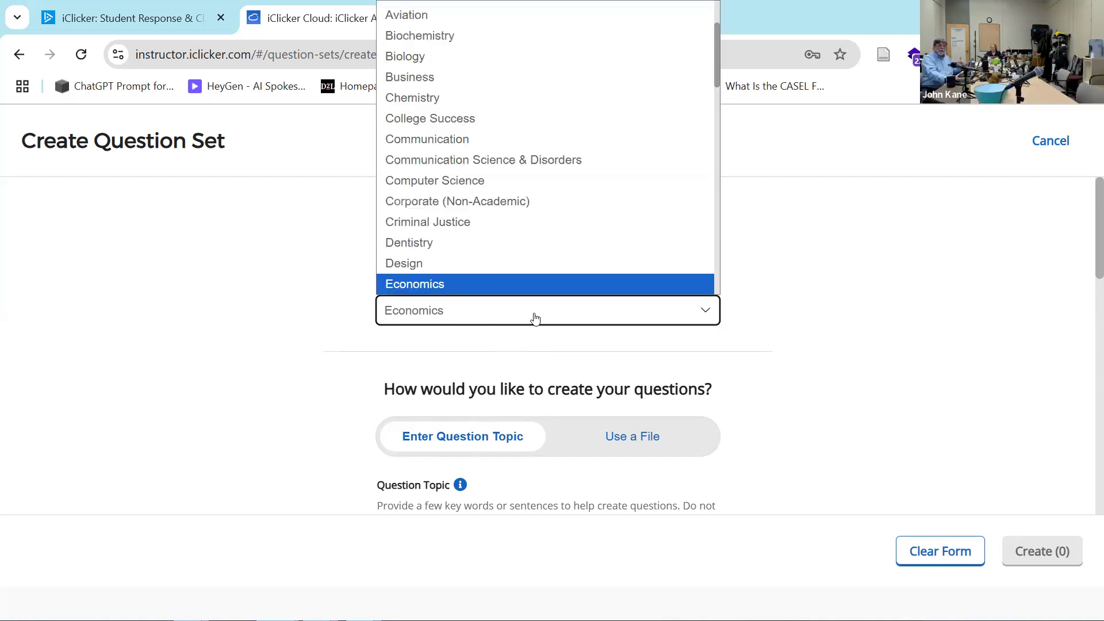
{"action": "scroll", "coordinate": [506, 313], "scroll_direction": "down", "scroll_amount": 6}
{"action": "scroll", "coordinate": [801, 313], "scroll_direction": "up", "scroll_amount": 4}
{"action": "scroll", "coordinate": [802, 319], "scroll_direction": "up", "scroll_amount": 2}
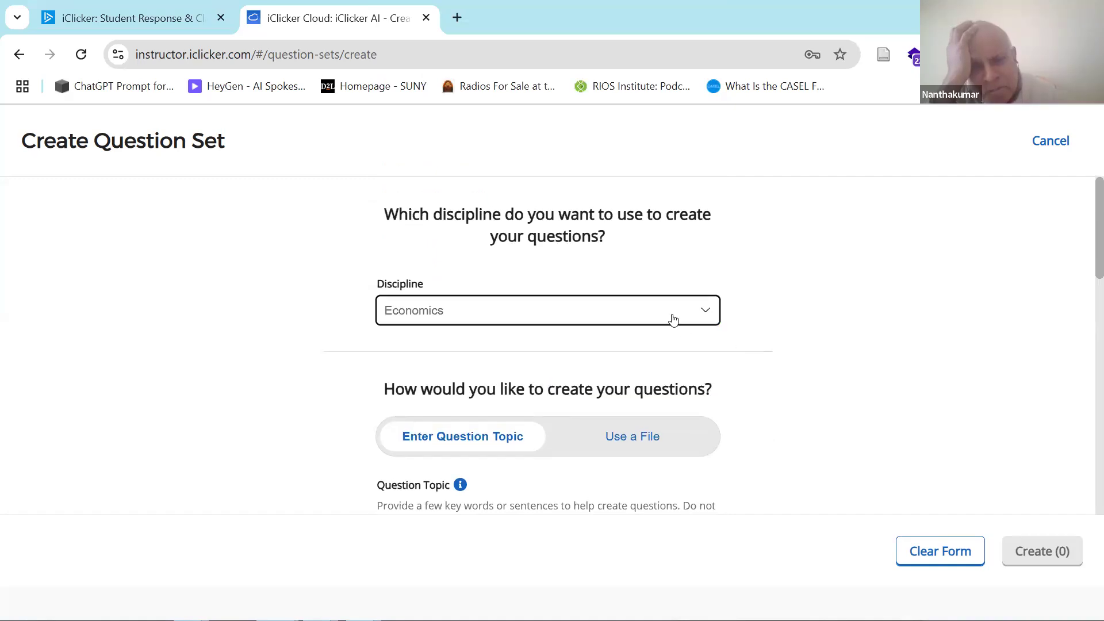
{"action": "left_click", "coordinate": [704, 313]}
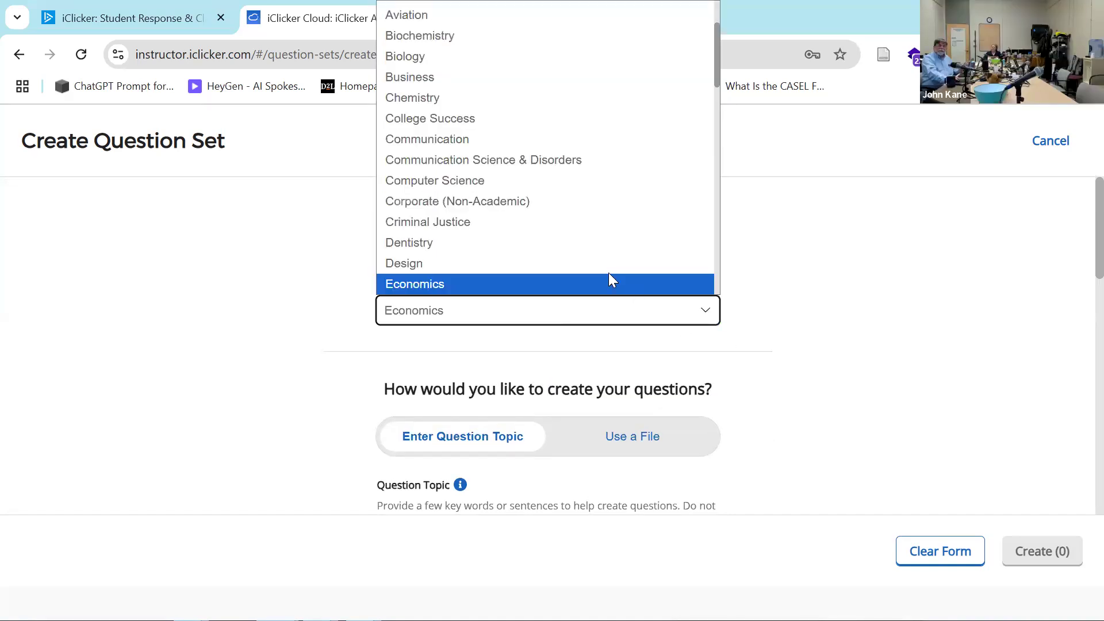
{"action": "scroll", "coordinate": [568, 212], "scroll_direction": "down", "scroll_amount": 5}
{"action": "scroll", "coordinate": [568, 211], "scroll_direction": "down", "scroll_amount": 5}
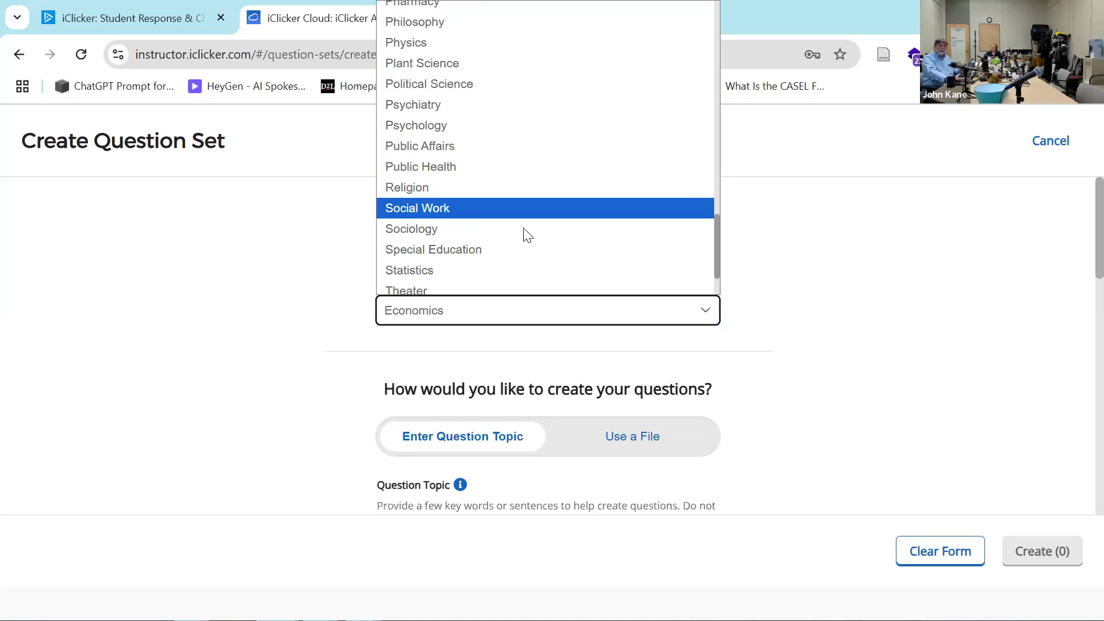
{"action": "left_click", "coordinate": [507, 269]}
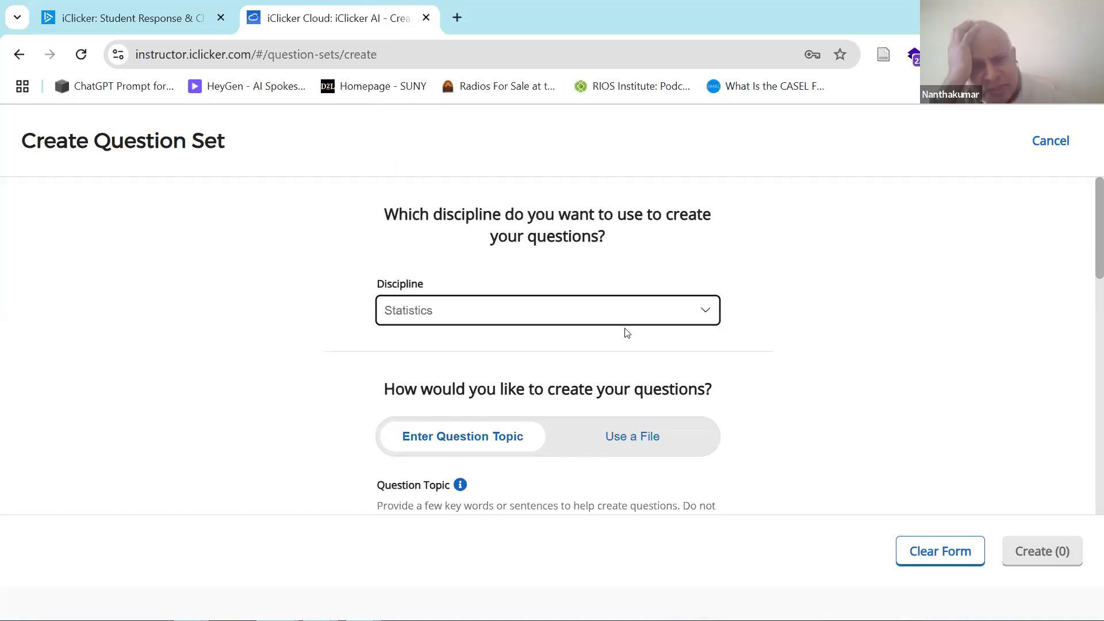
Enter the question topic "Provide questions in which the demand is normally distributed at a mean of 20,000 gallons and standard deviation of 3,000 gallons."
{"action": "scroll", "coordinate": [658, 433], "scroll_direction": "down", "scroll_amount": 6}
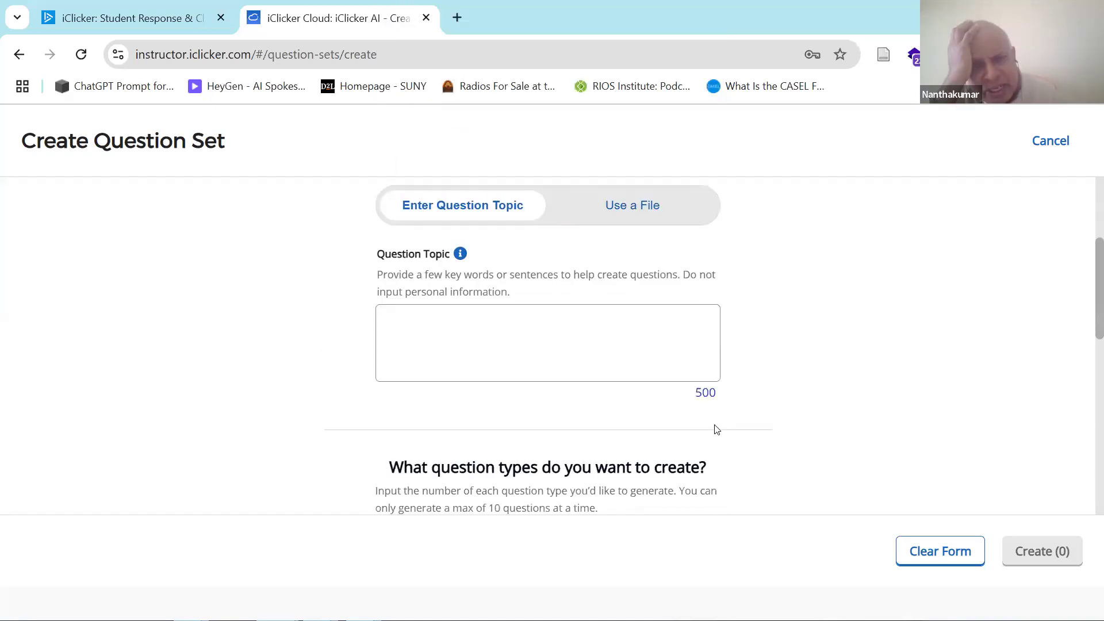
{"action": "scroll", "coordinate": [446, 299], "scroll_direction": "up", "scroll_amount": 2}
{"action": "left_click", "coordinate": [442, 308]}
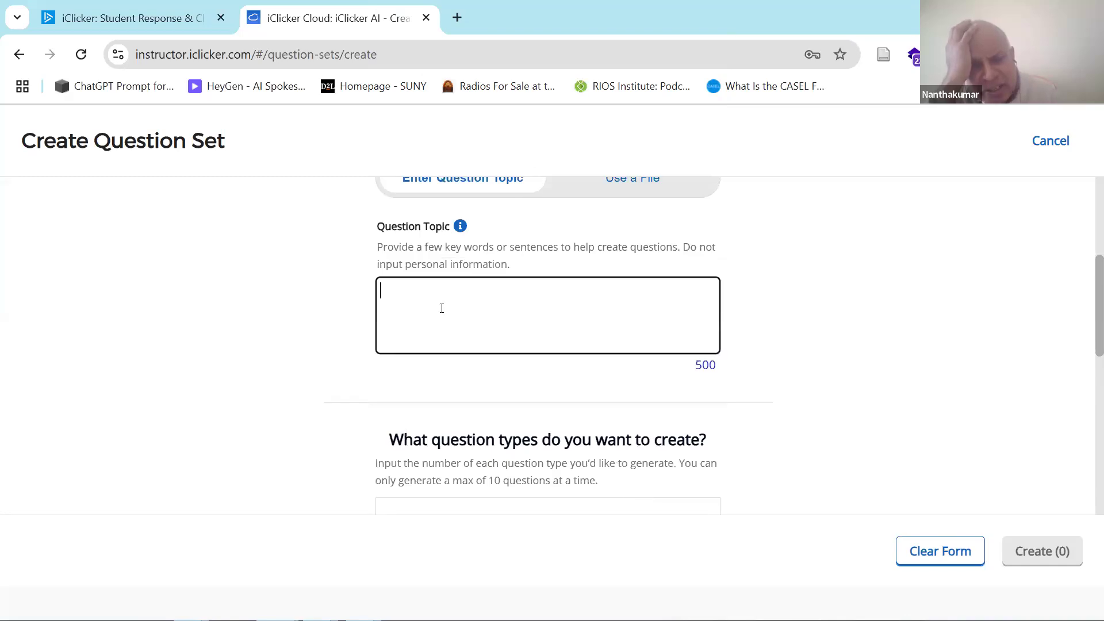
{"action": "type", "text": "Pr"}
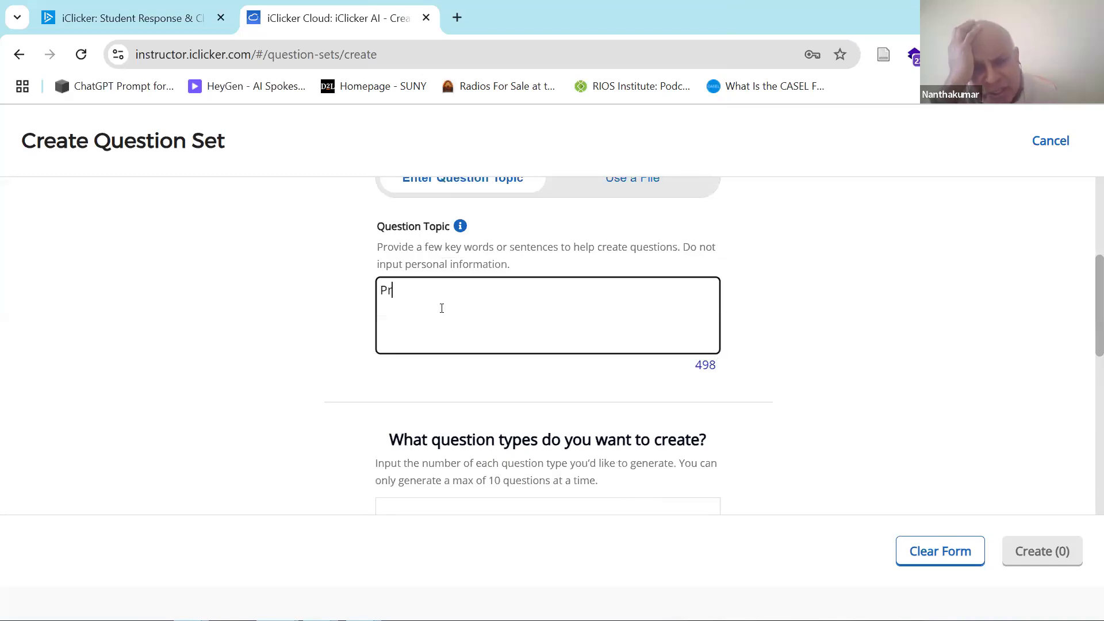
{"action": "type", "text": "ovide questions in whi"}
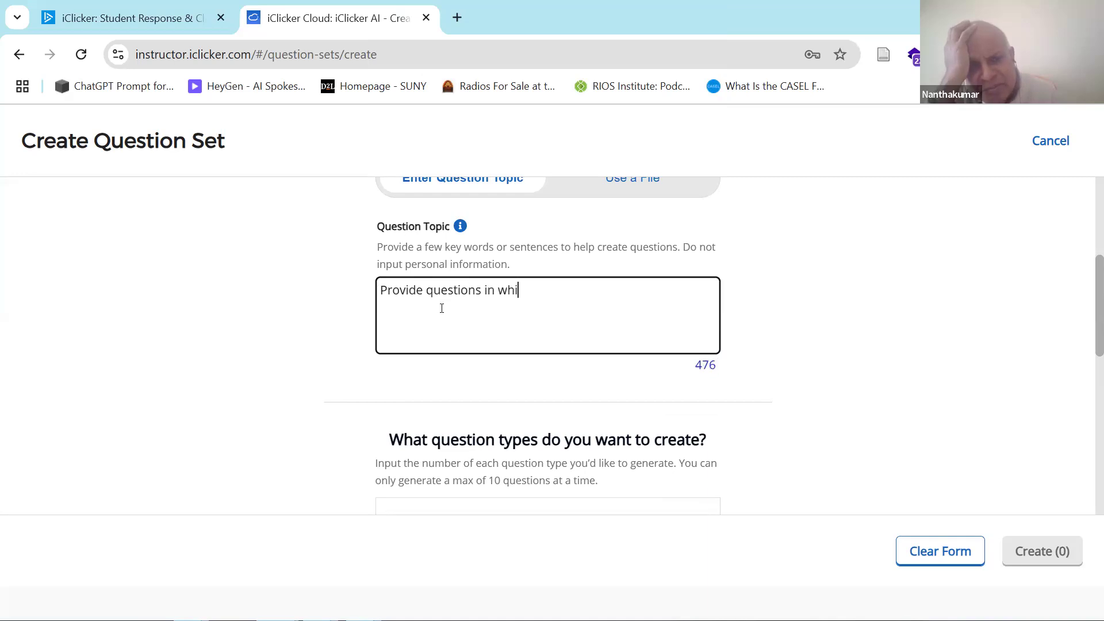
{"action": "type", "text": "ch the demand is normally di"}
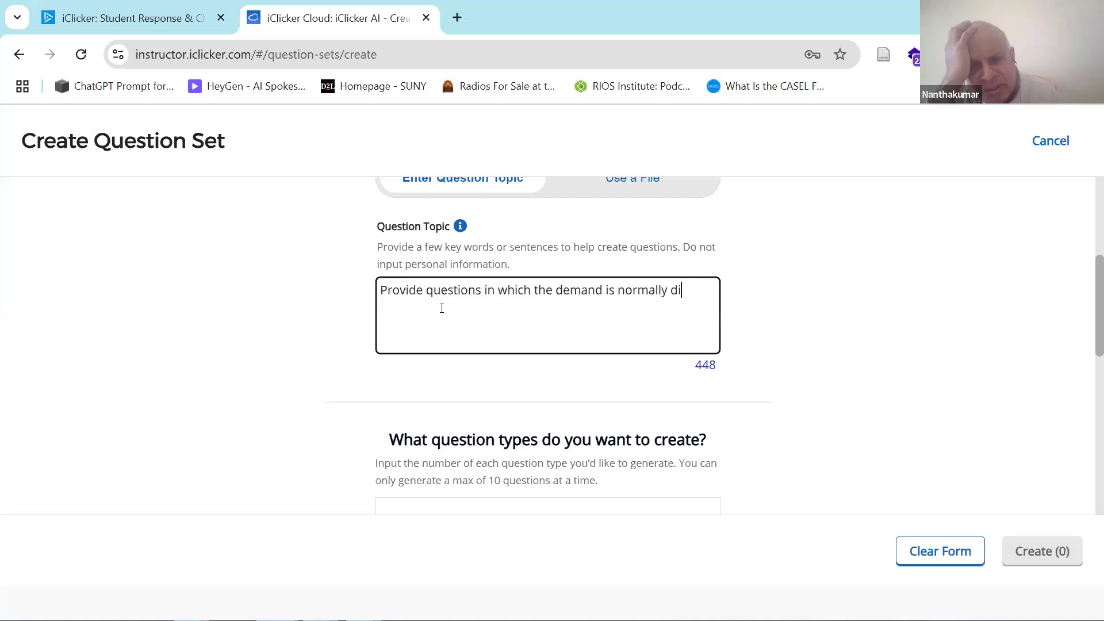
{"action": "type", "text": "stribuited a"}
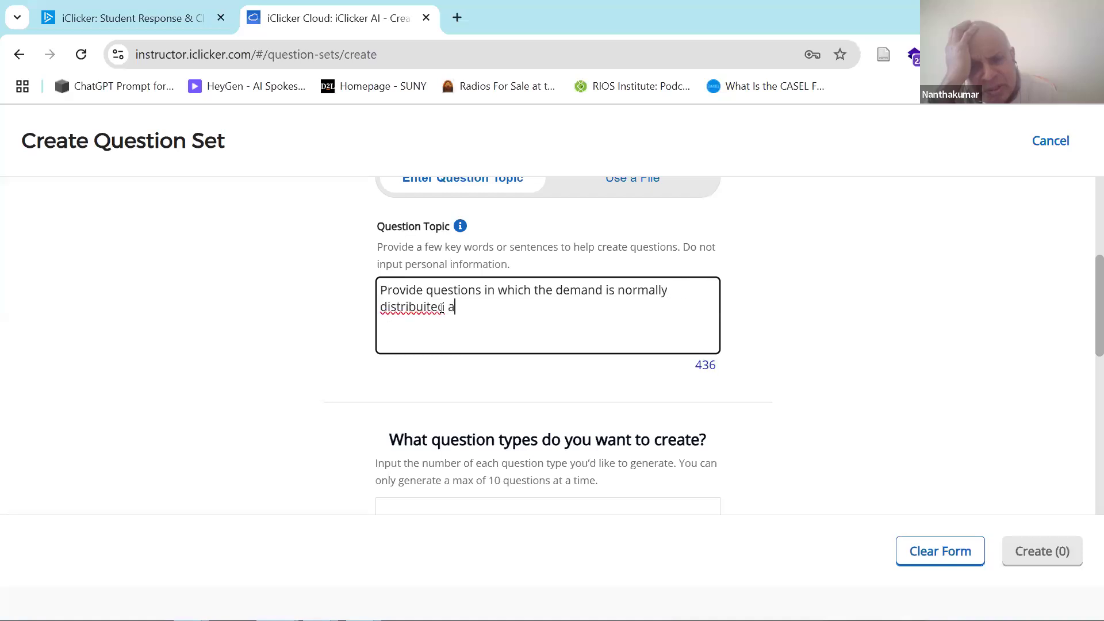
{"action": "type", "text": "t a mean of 20"}
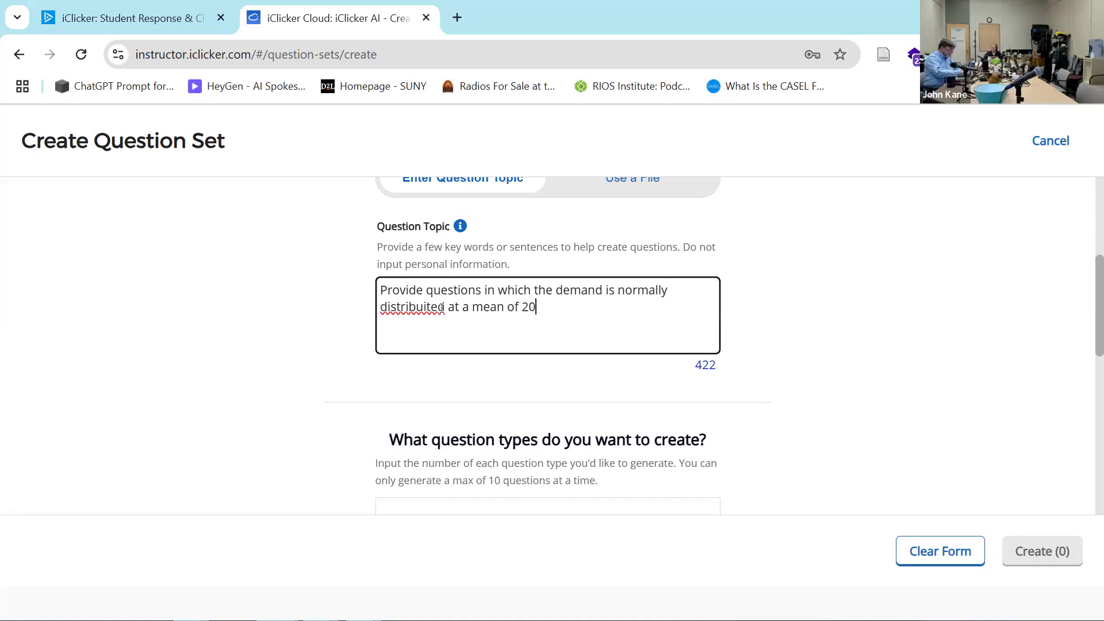
{"action": "type", "text": ",000 gall"}
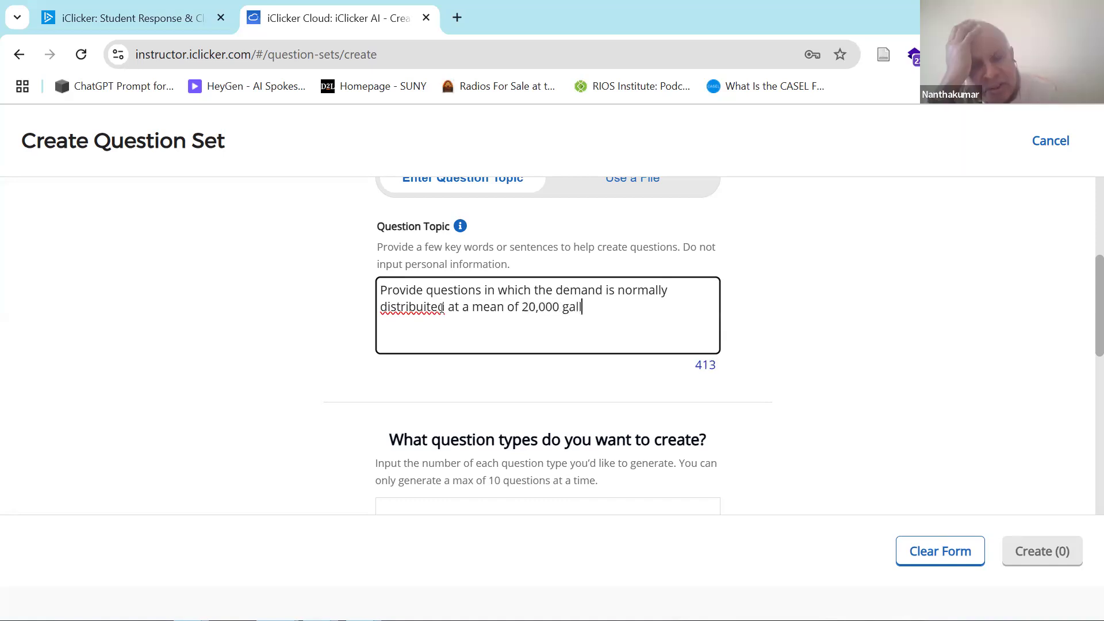
{"action": "type", "text": "ons and stand"}
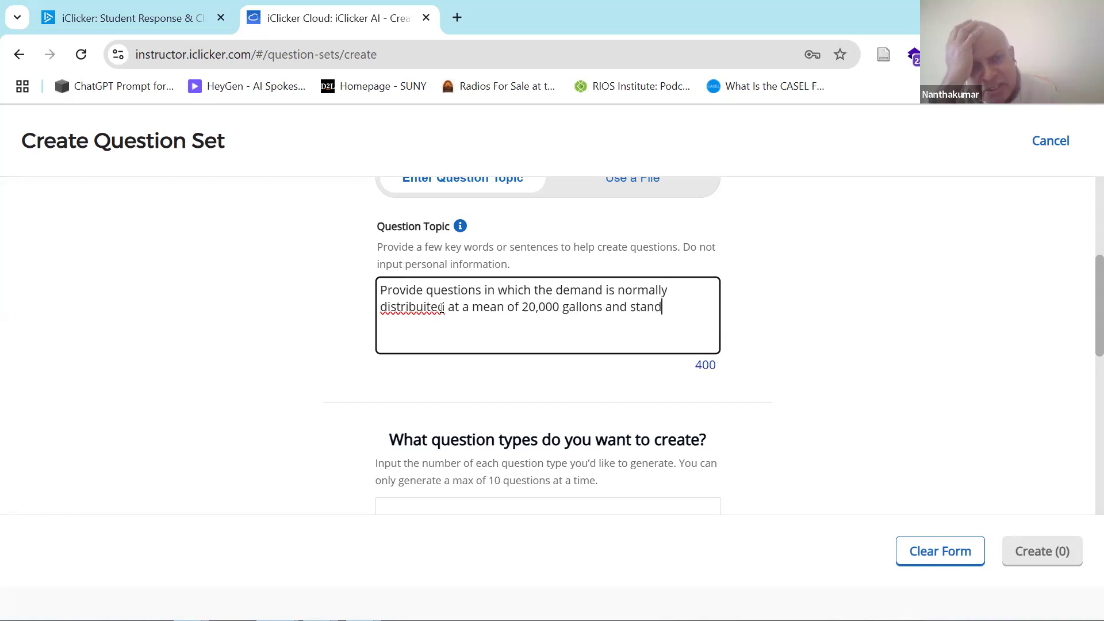
{"action": "type", "text": "ard deviation of 3,00"}
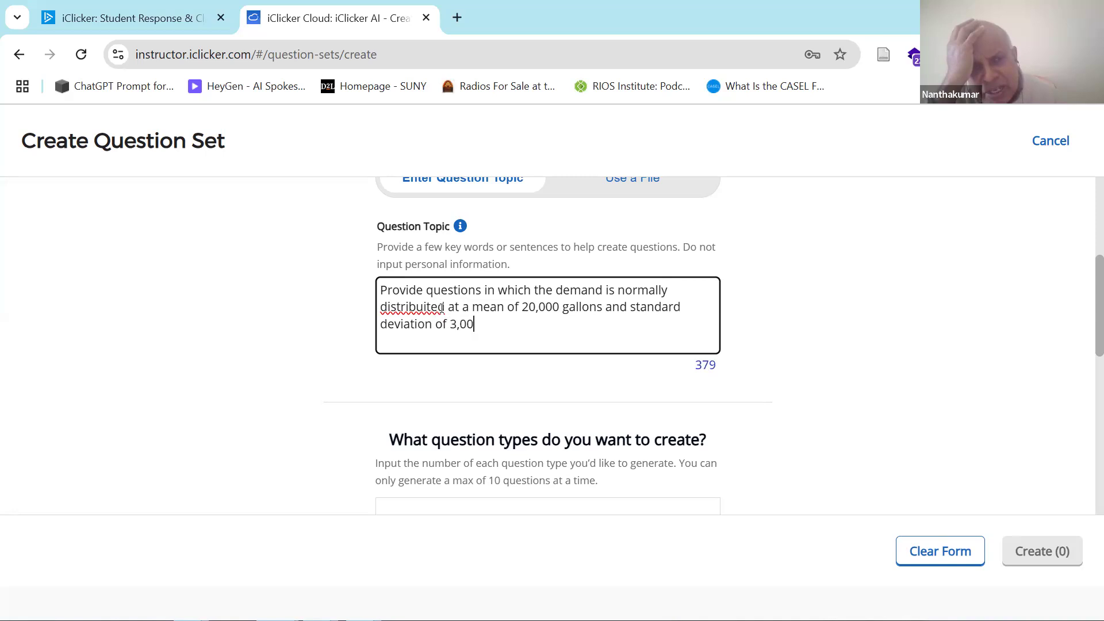
{"action": "type", "text": "0 gallons"}
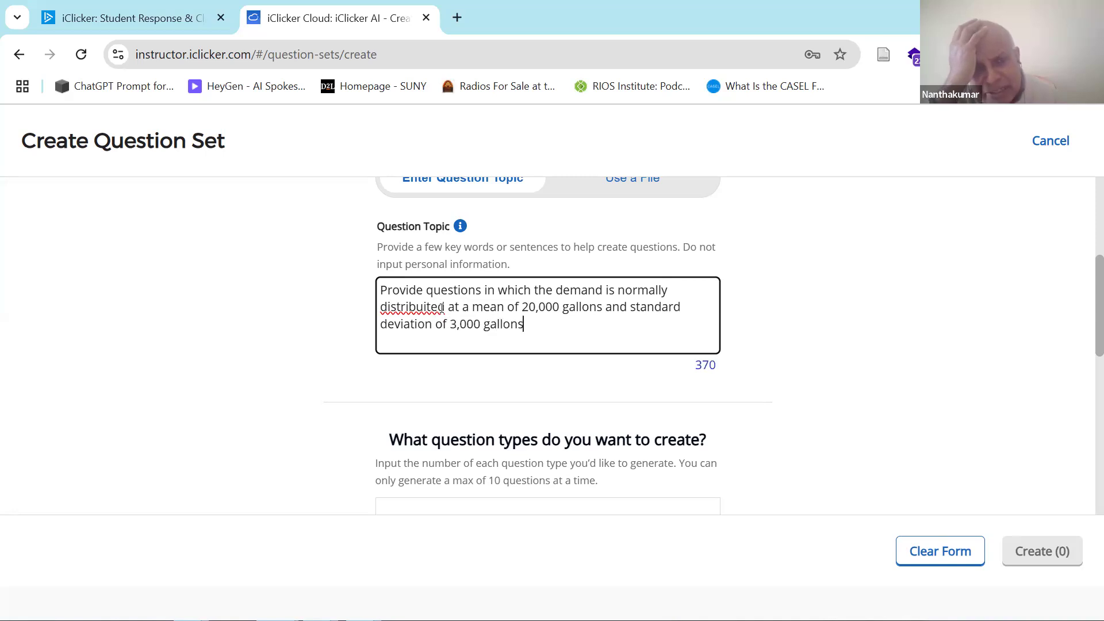
{"action": "type", "text": "."}
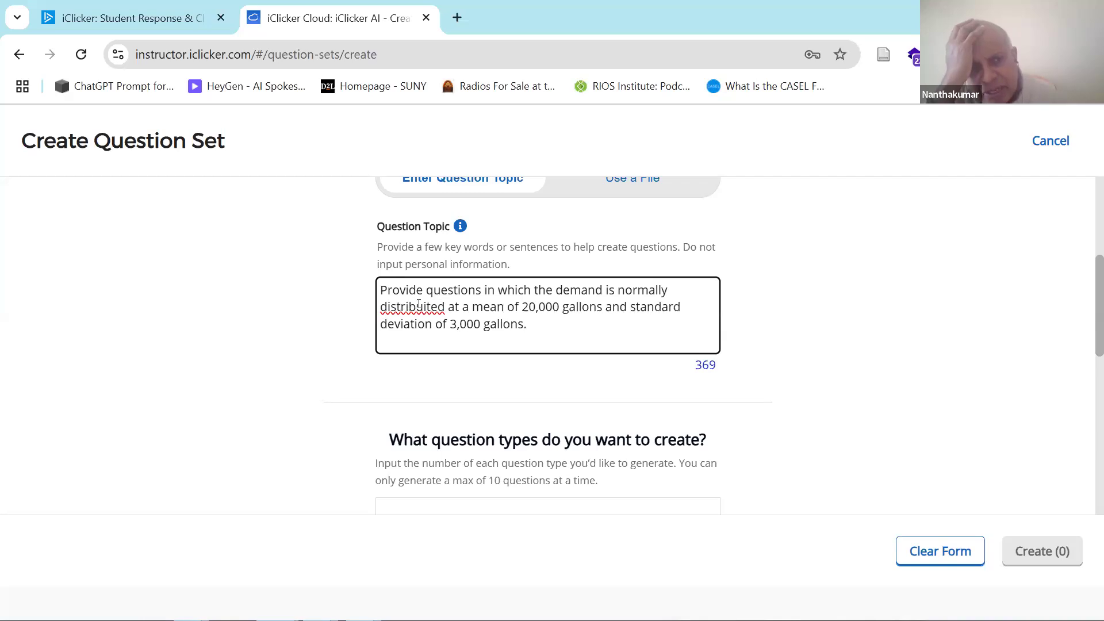
Correct the spelling of the misspelled word to "distributed" in the question topic
{"action": "key", "text": "Delete"}
{"action": "key", "text": "BackSpace"}
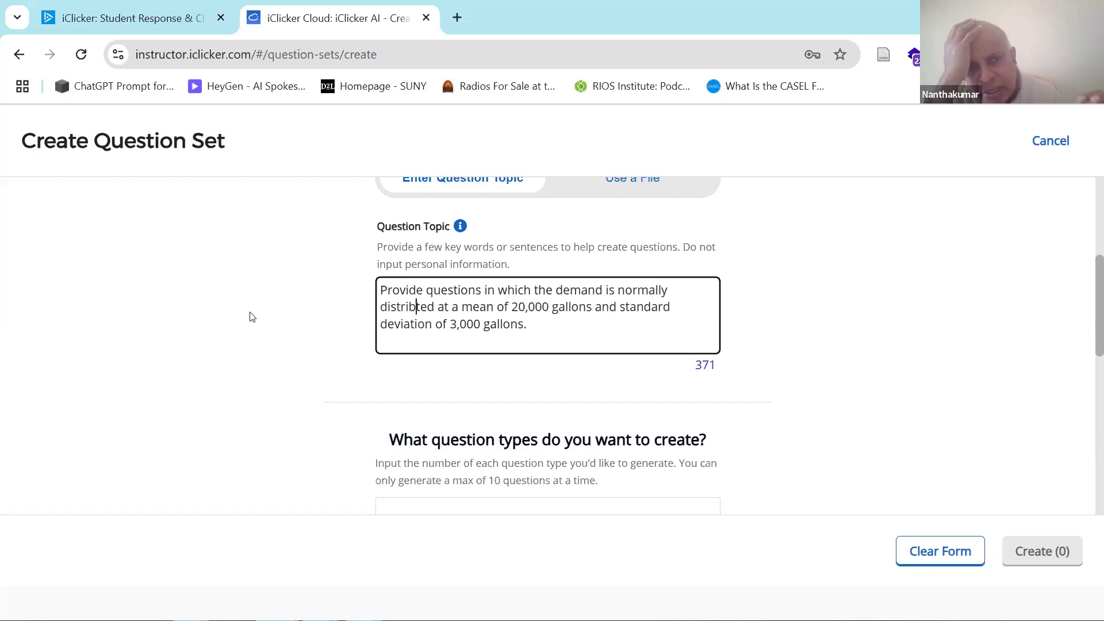
{"action": "type", "text": "u"}
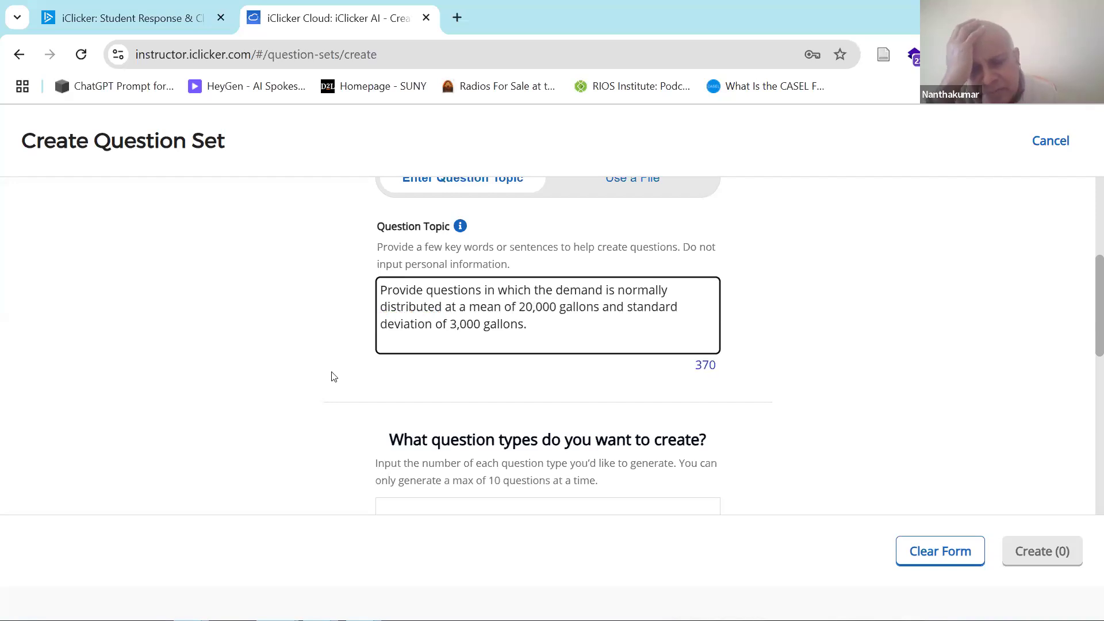
Extend the question topic with "How many gallons should be kept to set the probability of a shortage below .01"
{"action": "type", "text": " How man"}
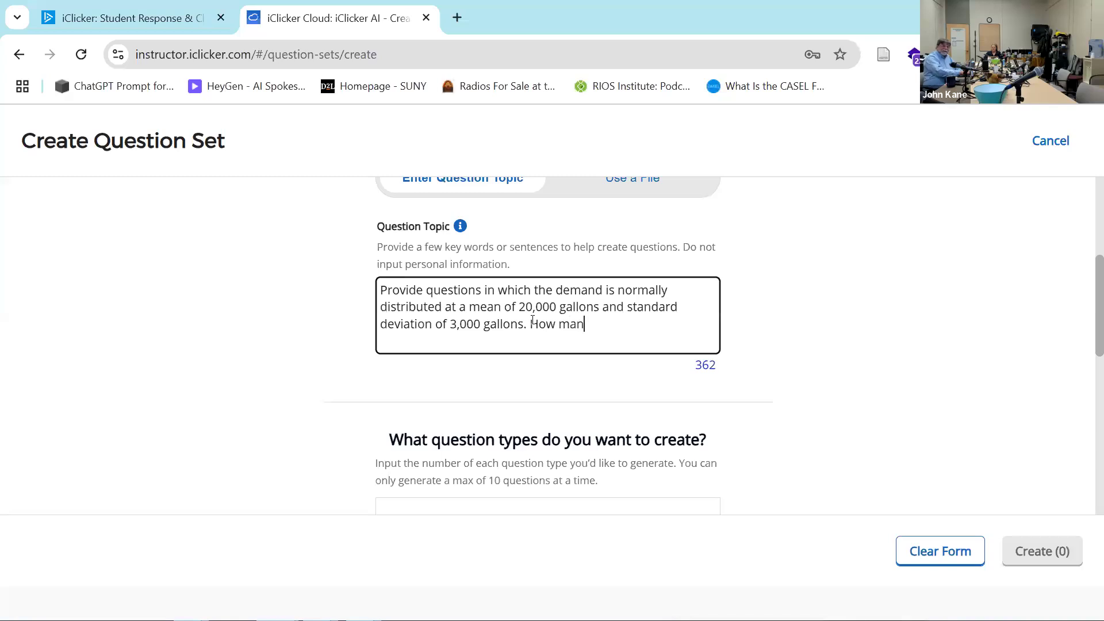
{"action": "type", "text": "y gallons"}
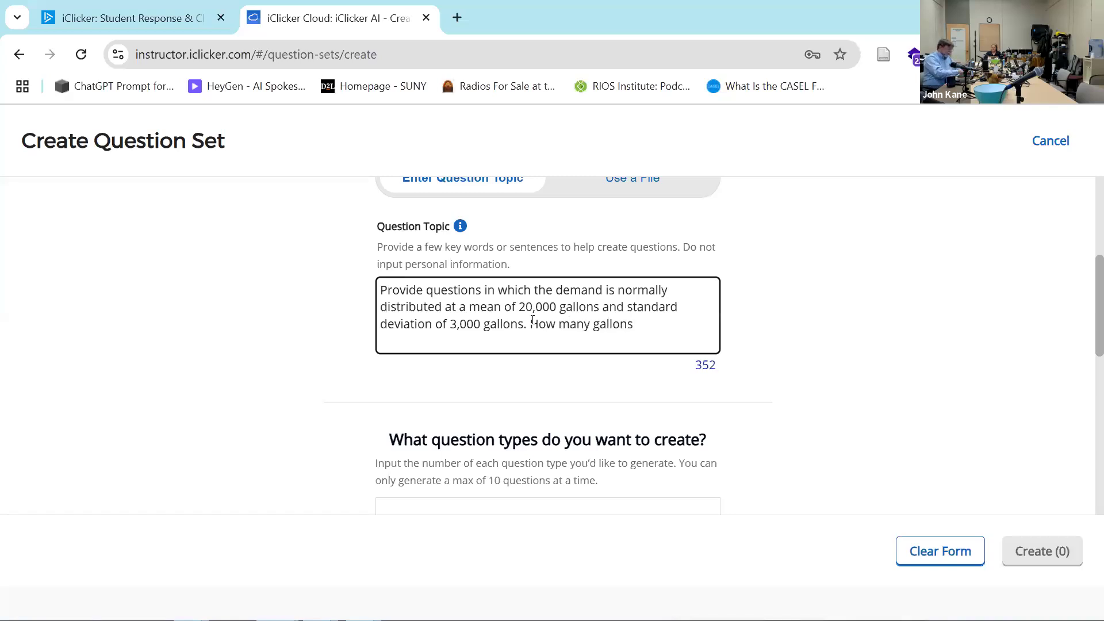
{"action": "type", "text": " should the"}
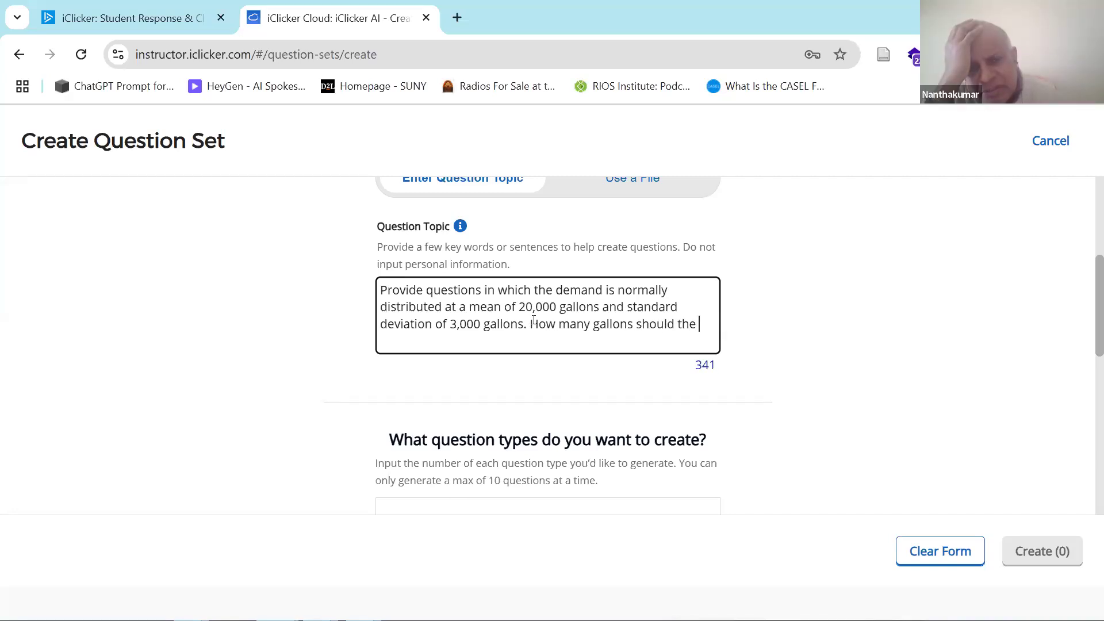
{"action": "key", "text": "BackSpace"}
{"action": "key", "text": "BackSpace"}
{"action": "type", "text": "be kept to set the probability of a s"}
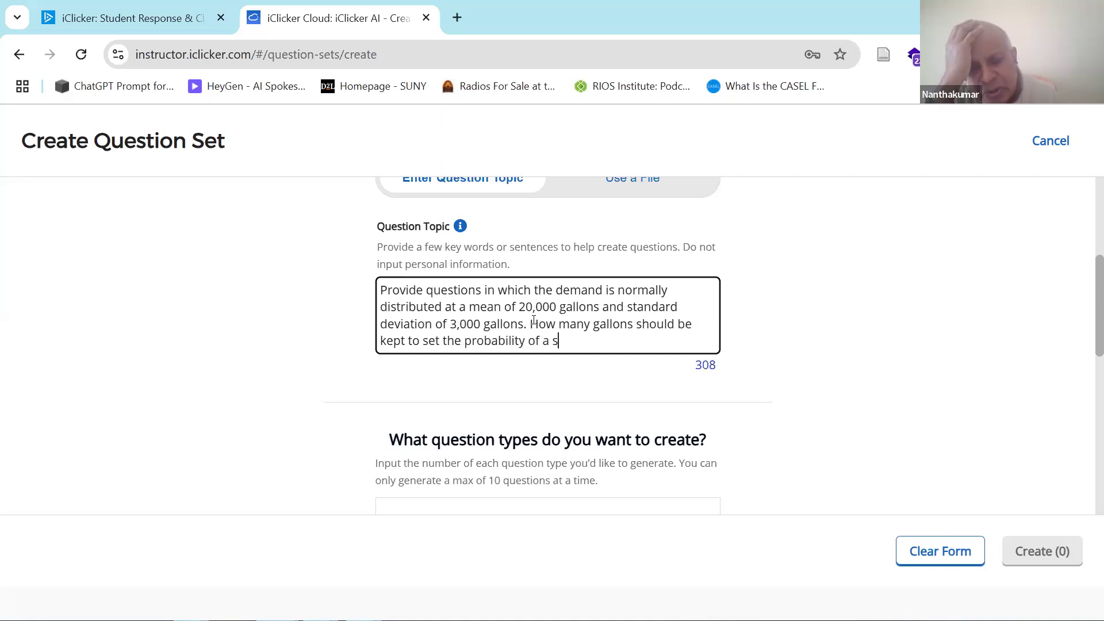
{"action": "type", "text": "hortage below .01"}
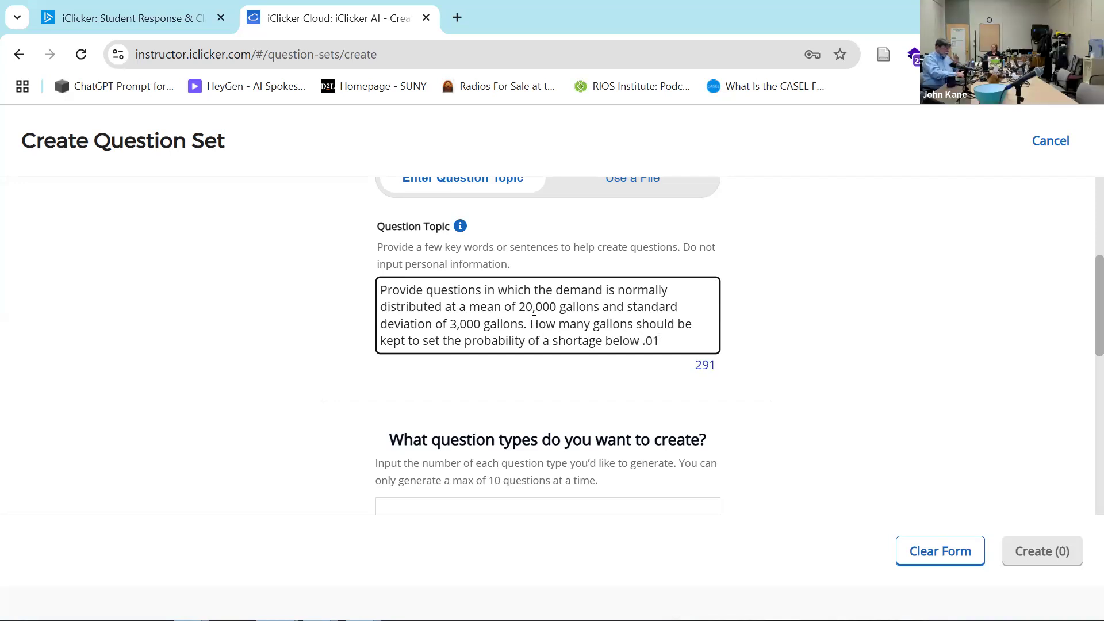
{"action": "key", "text": "Return"}
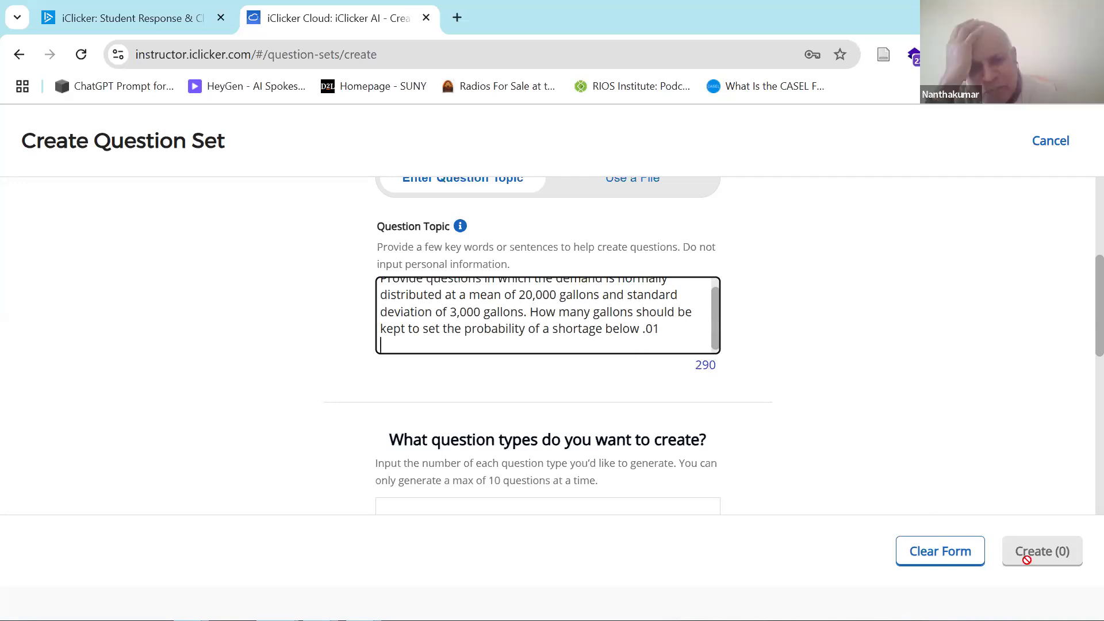
{"action": "left_click", "coordinate": [1051, 551]}
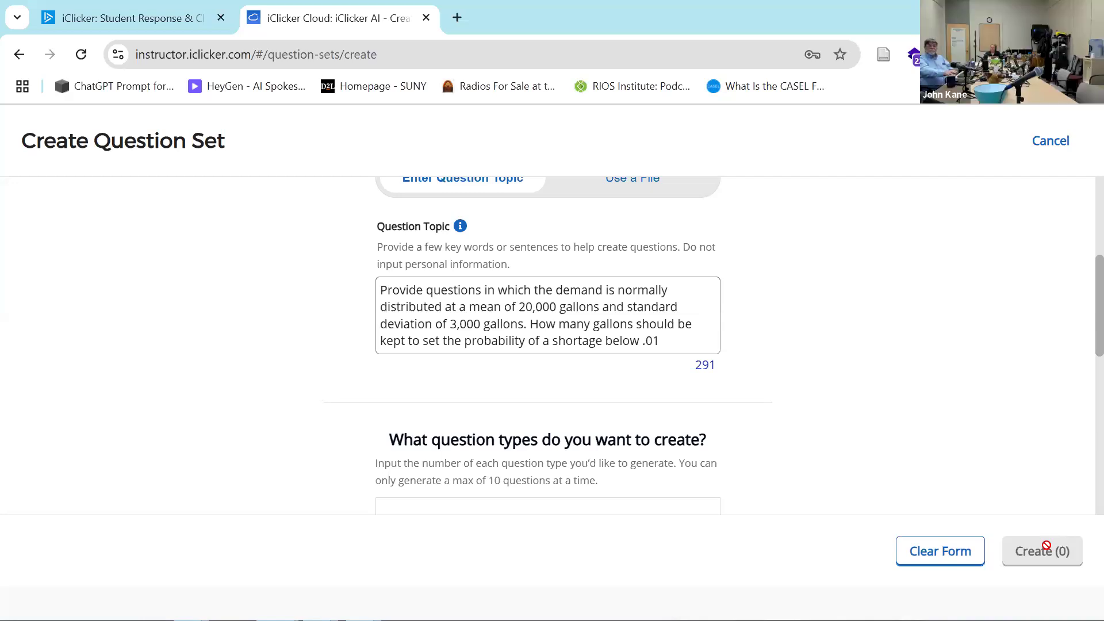
Set the number of Numeric questions to 10 and generate the Statistics question set
{"action": "scroll", "coordinate": [859, 441], "scroll_direction": "down", "scroll_amount": 3}
{"action": "scroll", "coordinate": [858, 441], "scroll_direction": "down", "scroll_amount": 2}
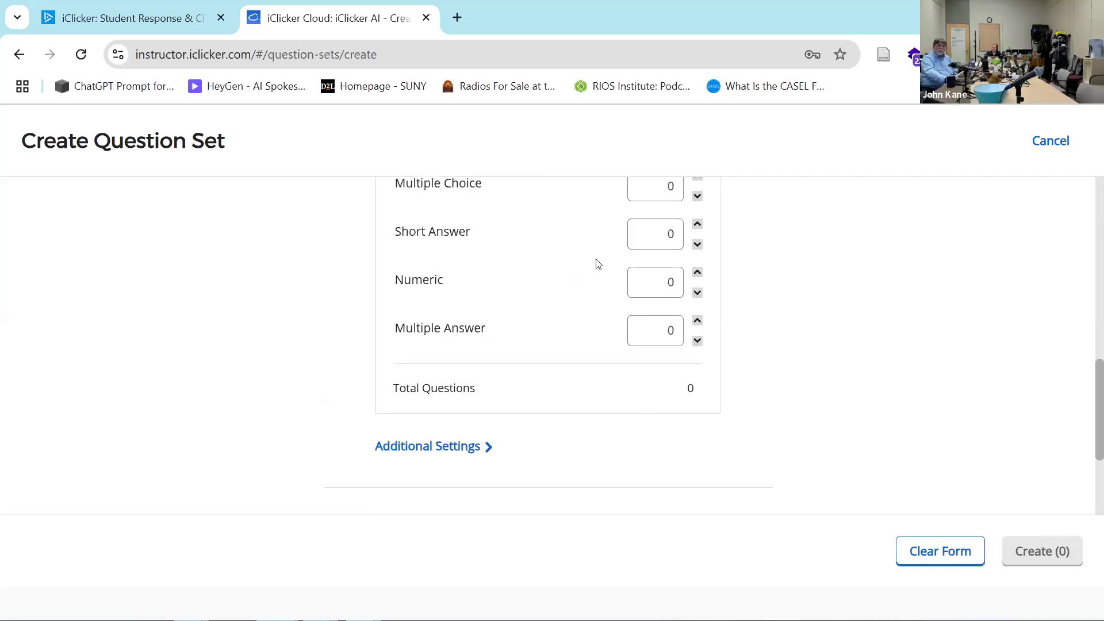
{"action": "scroll", "coordinate": [633, 250], "scroll_direction": "up", "scroll_amount": 1}
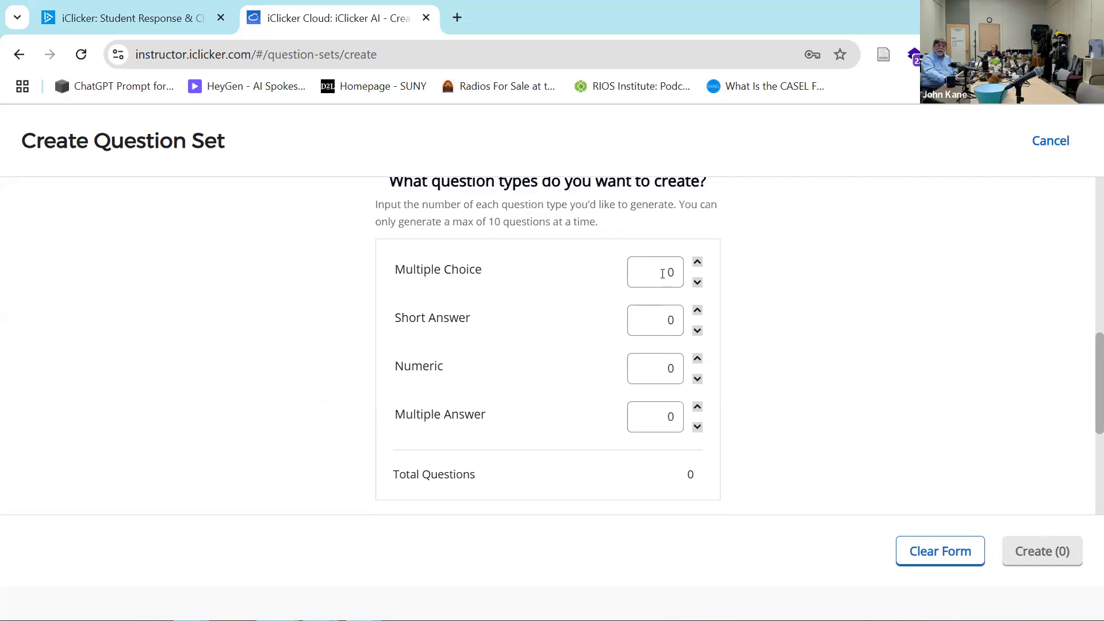
{"action": "left_click", "coordinate": [697, 359]}
{"action": "left_click", "coordinate": [697, 359]}
{"action": "left_click", "coordinate": [697, 359]}
{"action": "left_click", "coordinate": [697, 359]}
{"action": "left_click", "coordinate": [697, 359]}
{"action": "left_click", "coordinate": [698, 358]}
{"action": "left_click", "coordinate": [697, 358]}
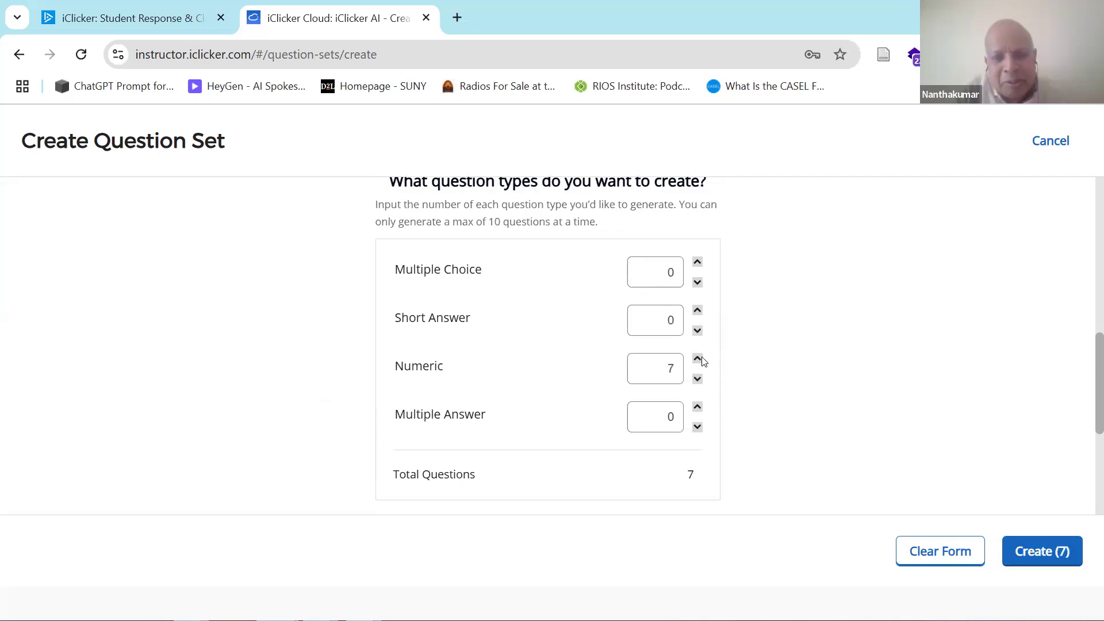
{"action": "left_click", "coordinate": [697, 359]}
{"action": "left_click", "coordinate": [697, 359]}
{"action": "left_click", "coordinate": [697, 362]}
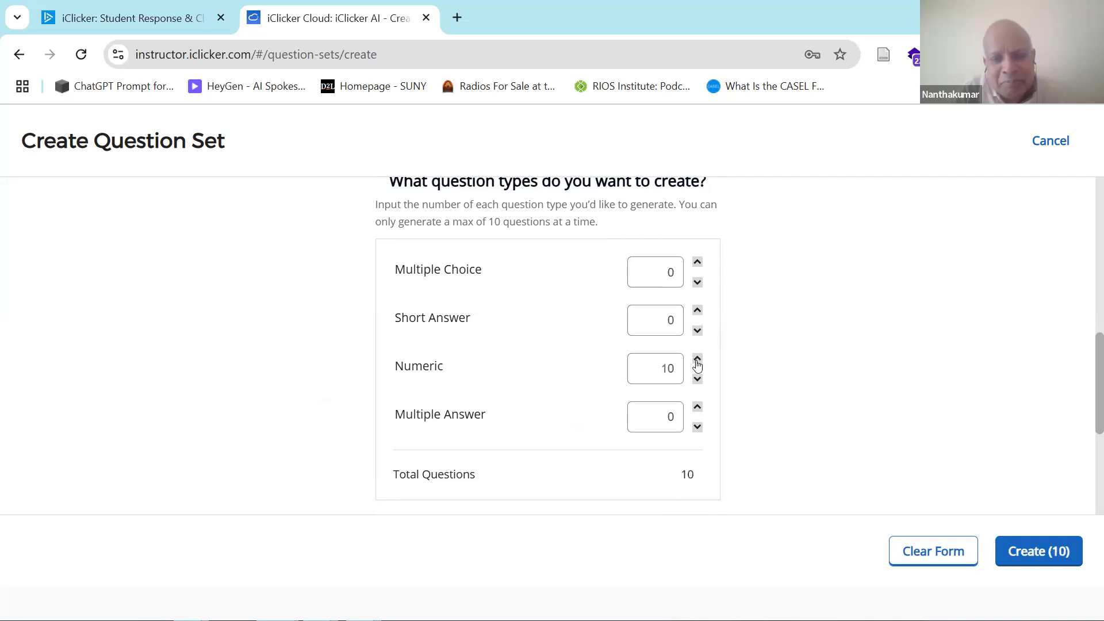
{"action": "left_click", "coordinate": [1035, 552]}
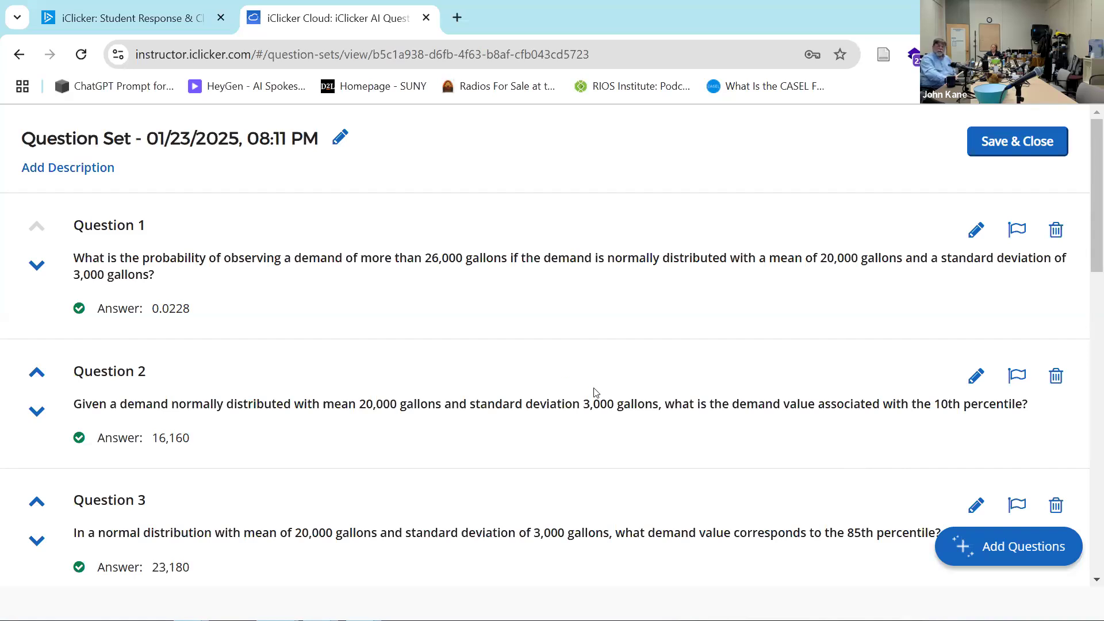
Read through the generated normal distribution questions and their answers down to Question 10, rechecking the shortage probability question
{"action": "scroll", "coordinate": [598, 395], "scroll_direction": "down", "scroll_amount": 3}
{"action": "scroll", "coordinate": [598, 394], "scroll_direction": "down", "scroll_amount": 3}
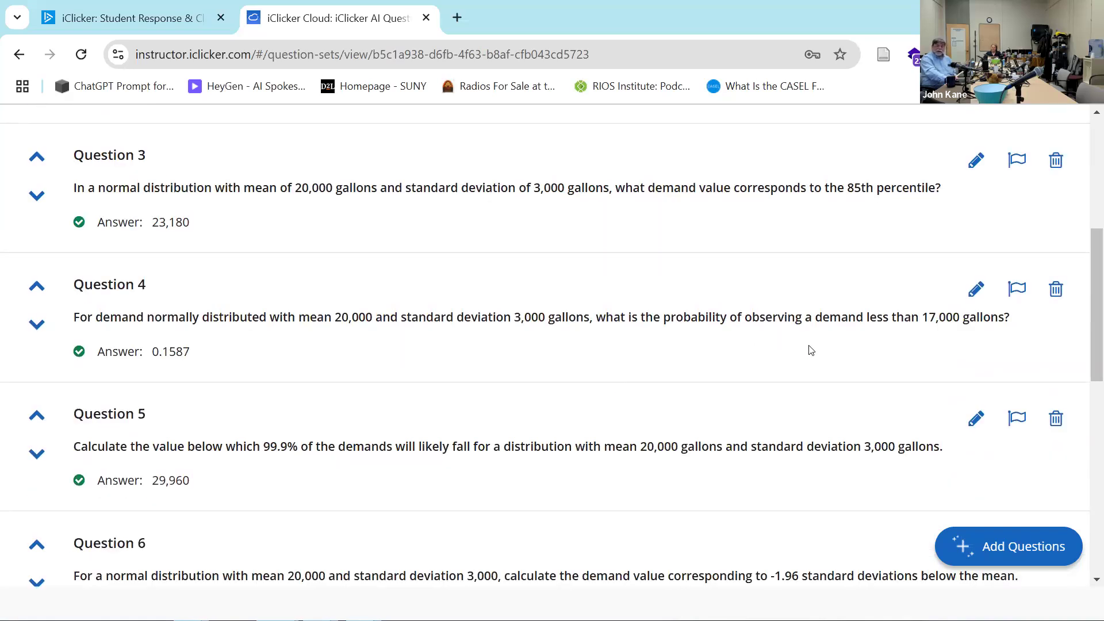
{"action": "scroll", "coordinate": [815, 355], "scroll_direction": "down", "scroll_amount": 2}
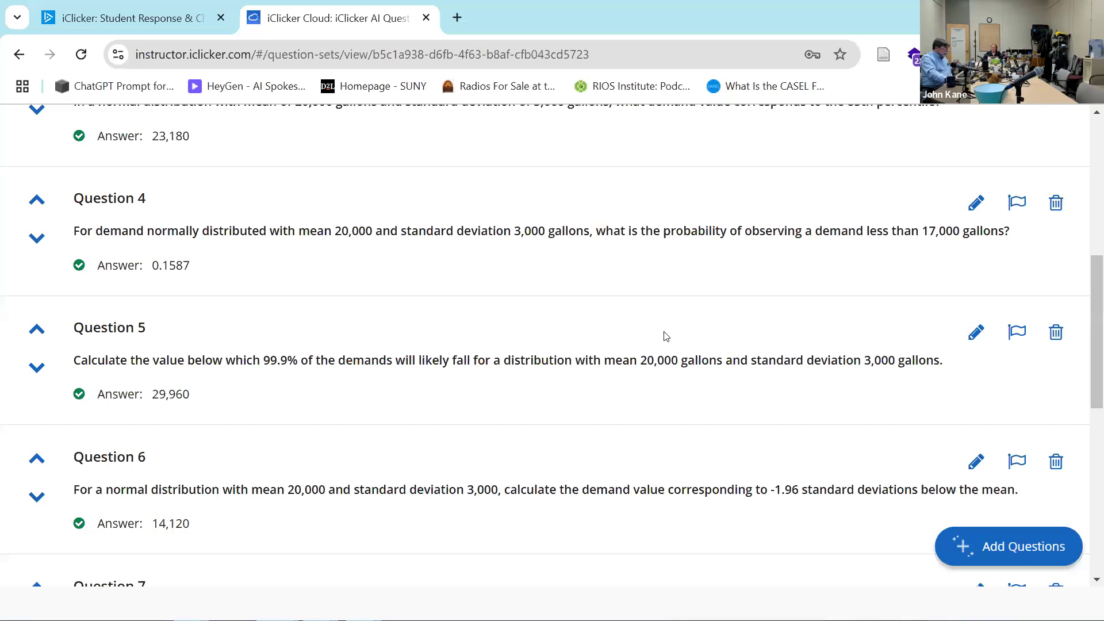
{"action": "scroll", "coordinate": [661, 338], "scroll_direction": "down", "scroll_amount": 7}
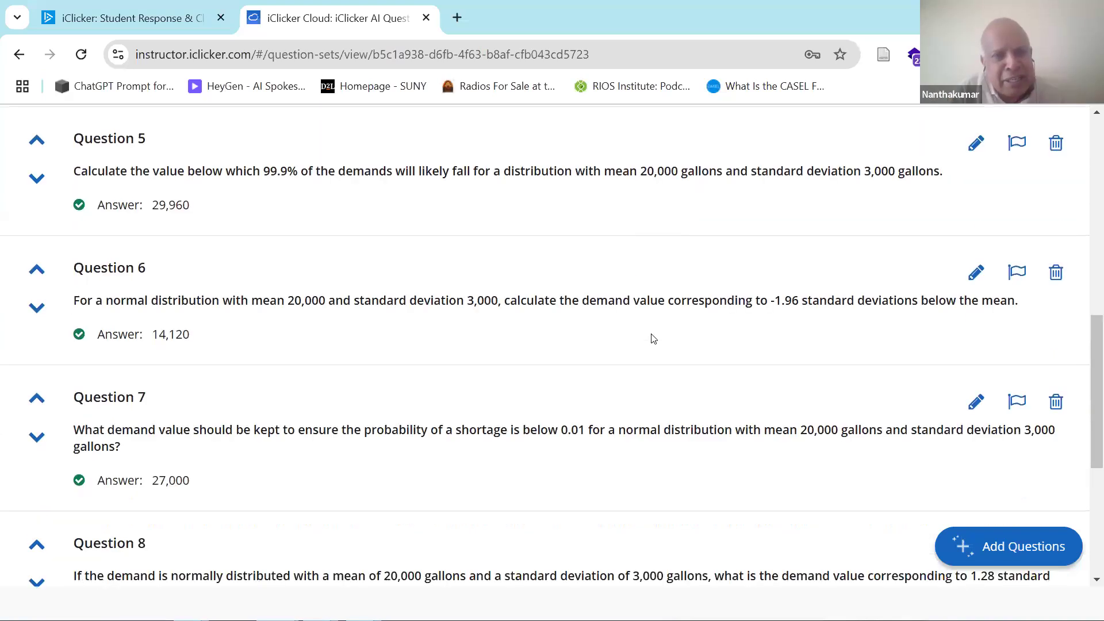
{"action": "scroll", "coordinate": [653, 339], "scroll_direction": "down", "scroll_amount": 2}
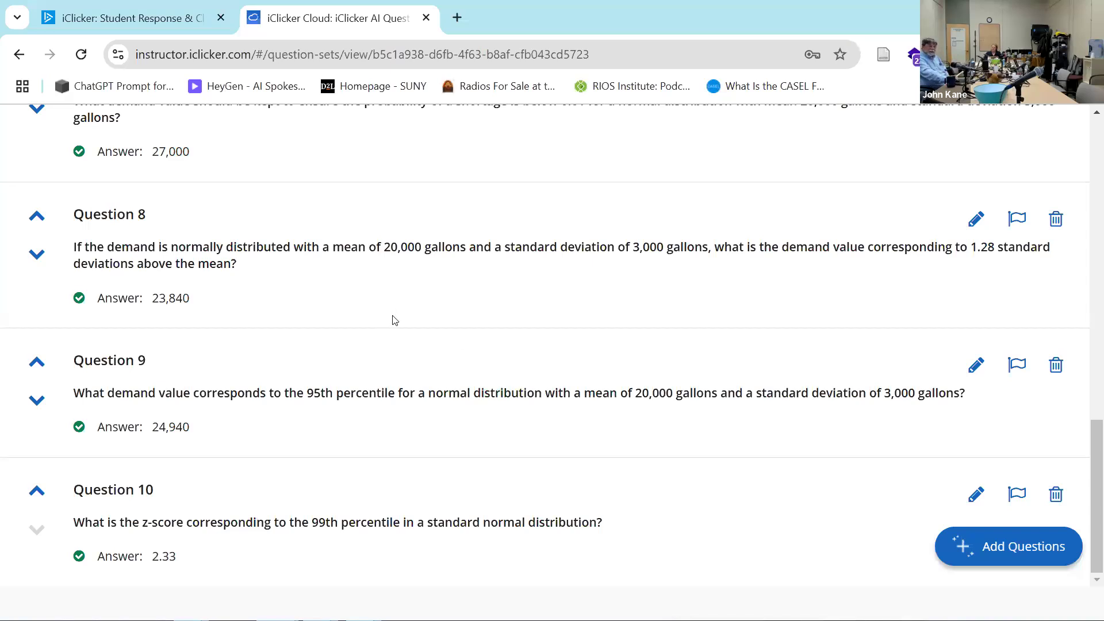
{"action": "scroll", "coordinate": [396, 319], "scroll_direction": "up", "scroll_amount": 3}
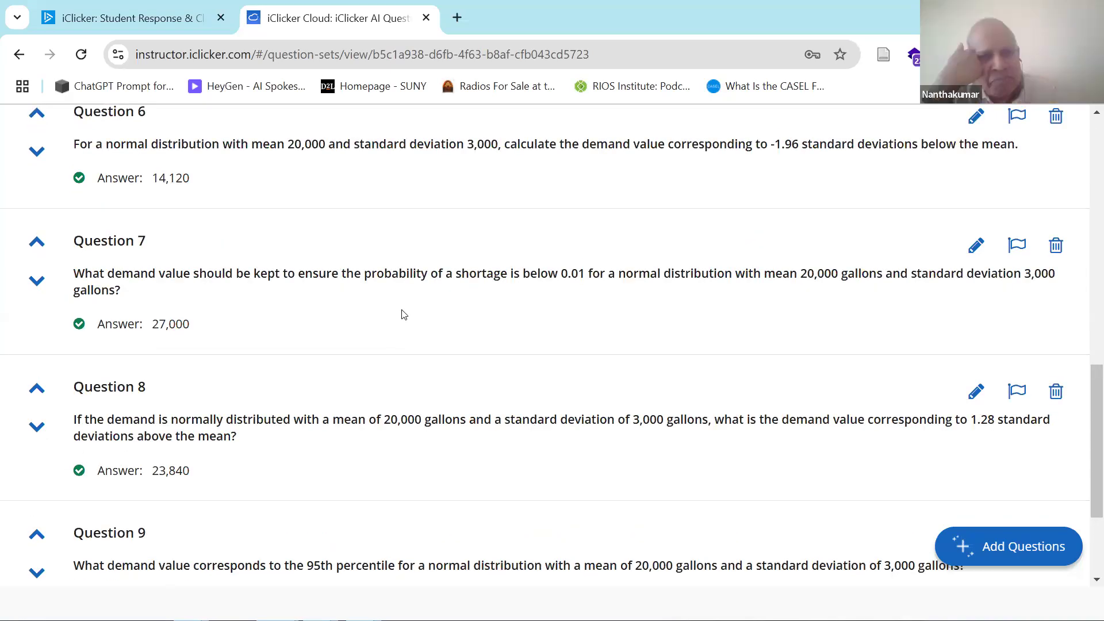
{"action": "scroll", "coordinate": [401, 314], "scroll_direction": "up", "scroll_amount": 1}
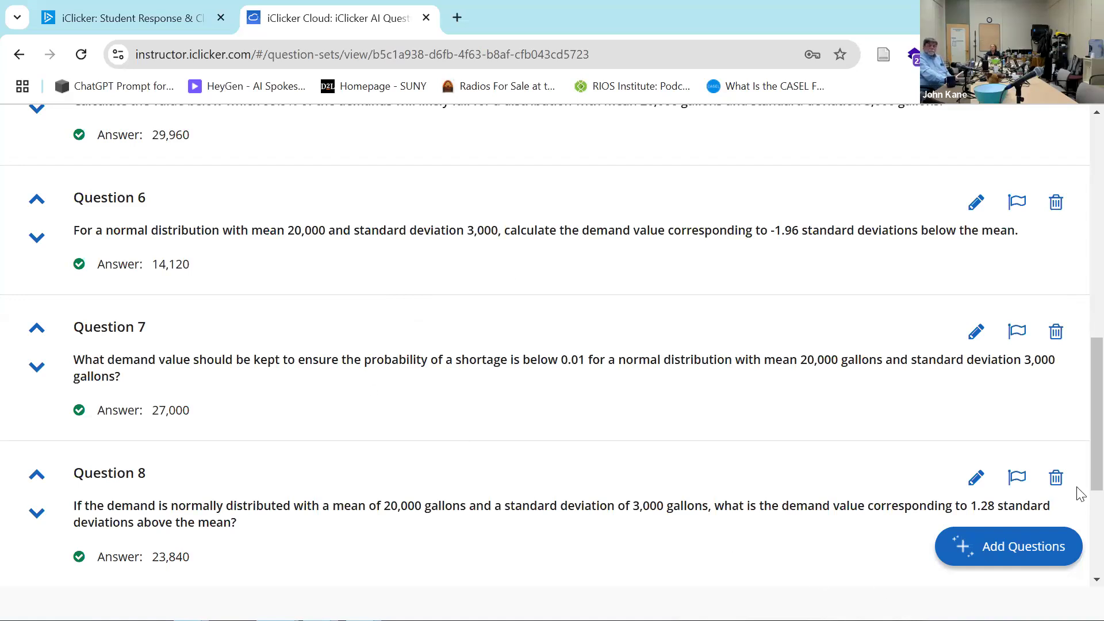
Save and close the normally distributed demand question set and view its saved version
{"action": "left_click_drag", "start_coordinate": [1091, 467], "coordinate": [1060, 134]}
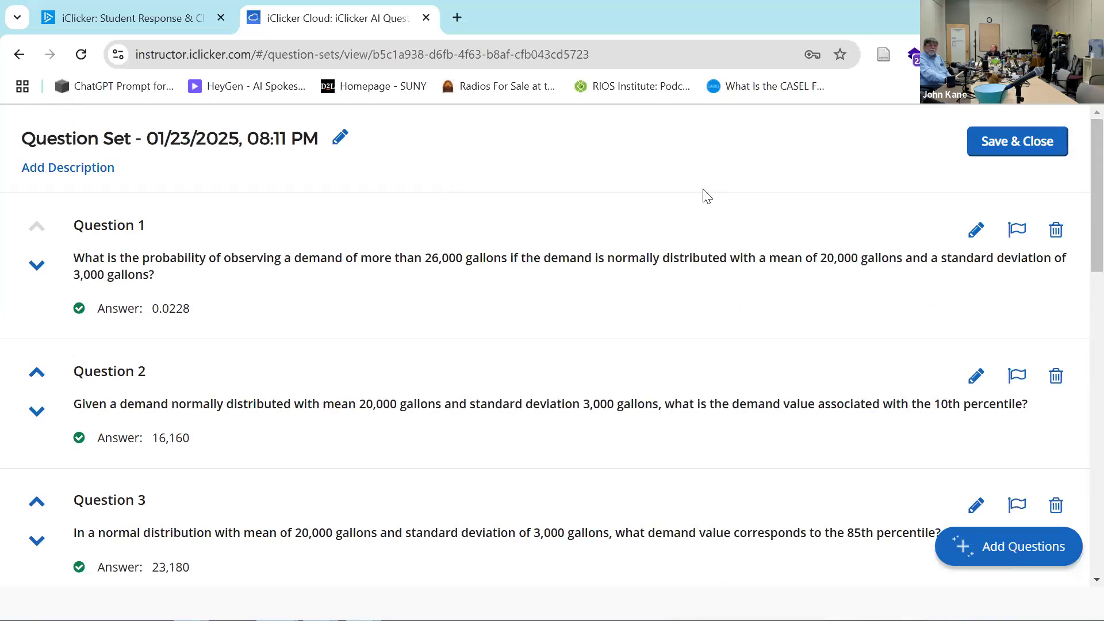
{"action": "left_click", "coordinate": [1013, 144]}
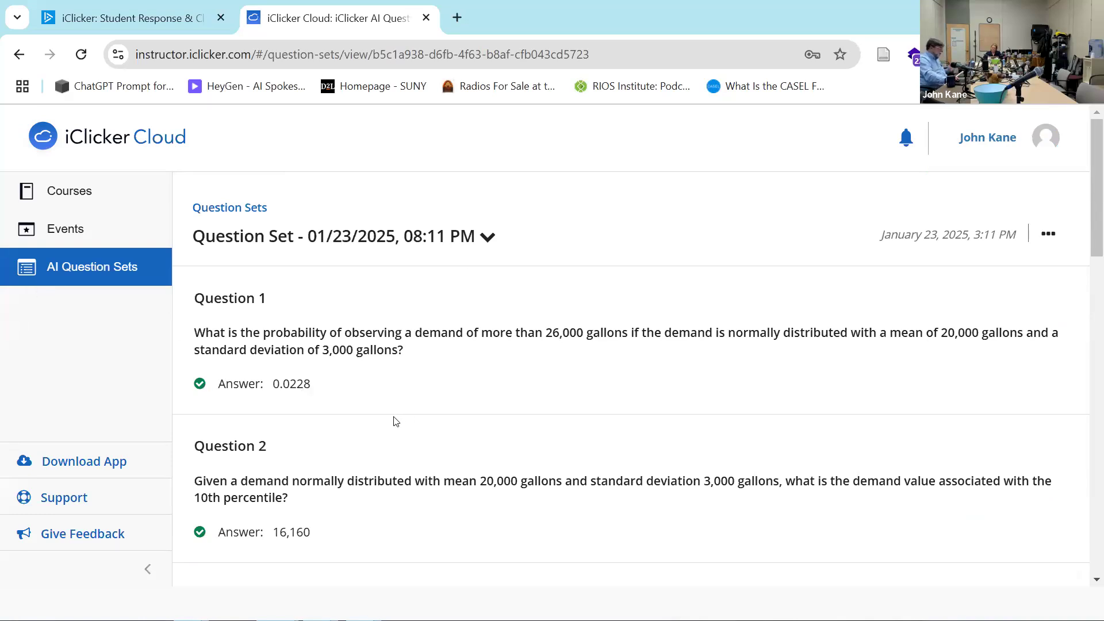
{"action": "scroll", "coordinate": [494, 447], "scroll_direction": "down", "scroll_amount": 2}
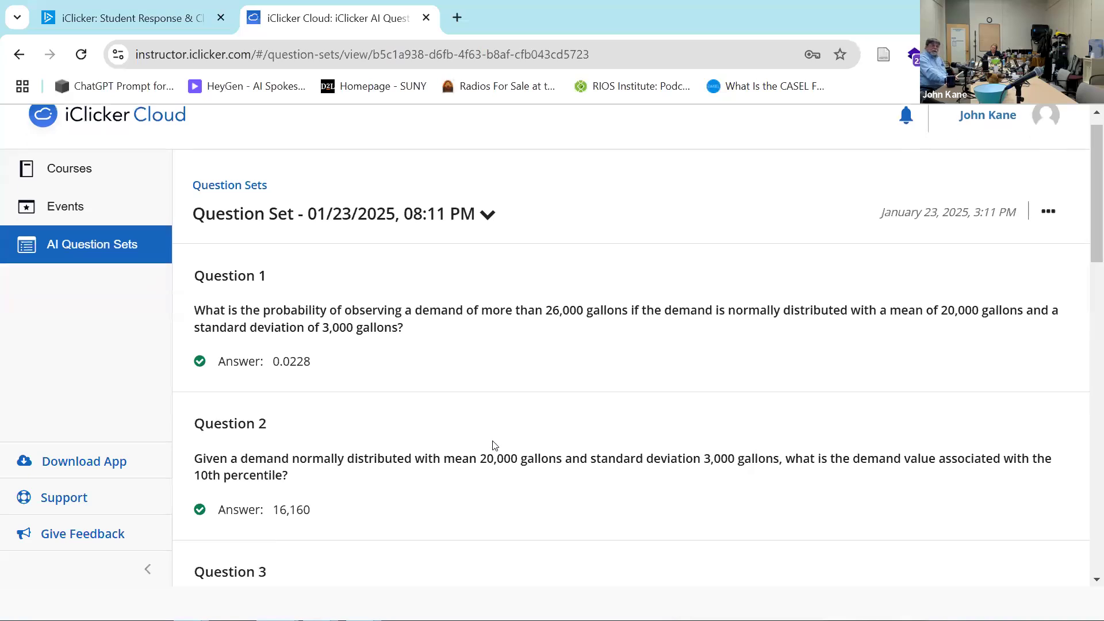
Leave the saved normal distribution set for the AI question sets list and start creating a new question set
{"action": "scroll", "coordinate": [496, 446], "scroll_direction": "up", "scroll_amount": 2}
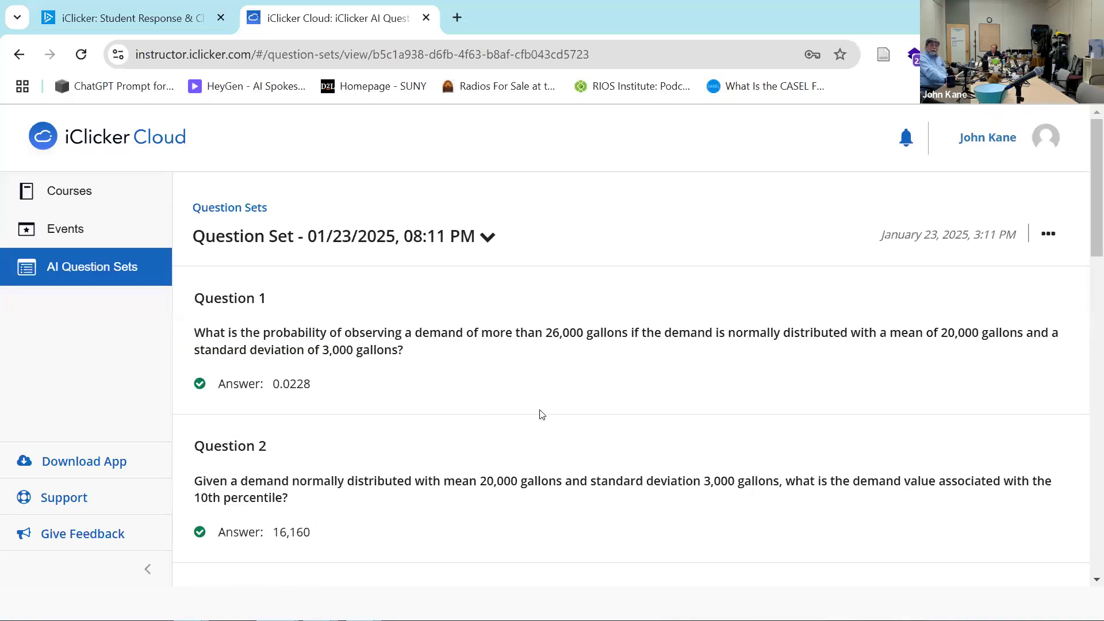
{"action": "scroll", "coordinate": [707, 382], "scroll_direction": "down", "scroll_amount": 5}
{"action": "scroll", "coordinate": [702, 387], "scroll_direction": "up", "scroll_amount": 5}
{"action": "left_click", "coordinate": [120, 286]}
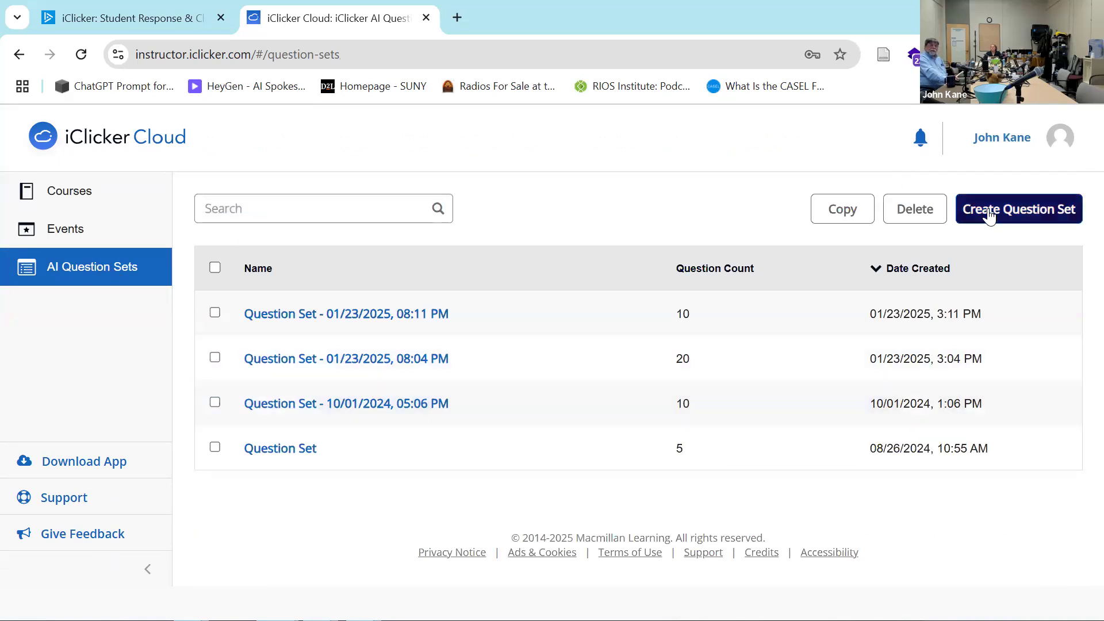
{"action": "left_click", "coordinate": [990, 210]}
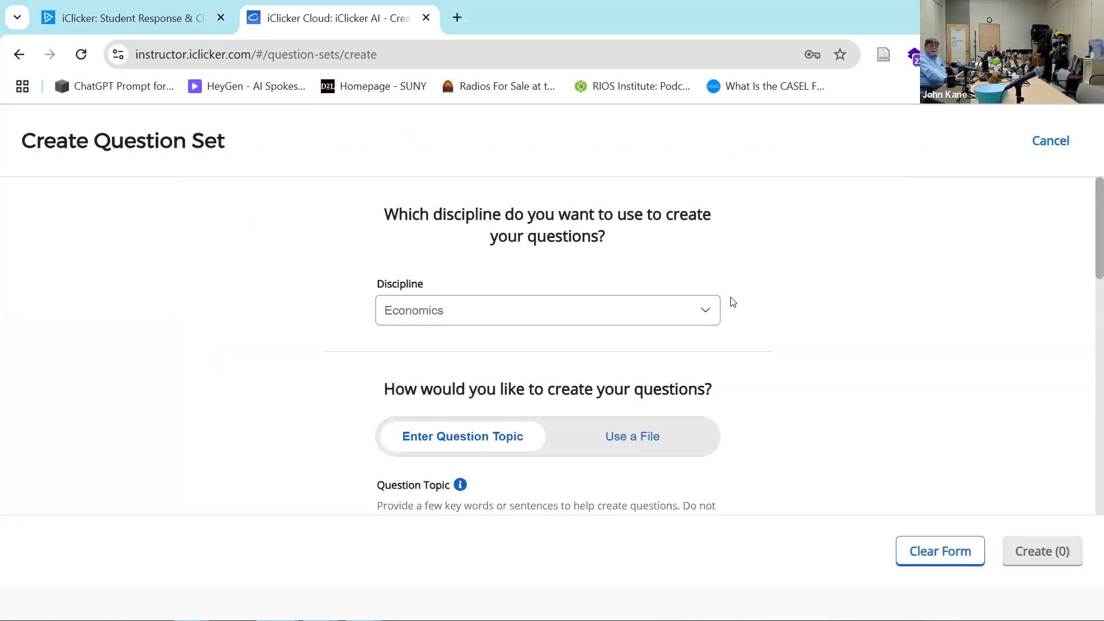
Set the new question set's discipline to Health Science
{"action": "left_click", "coordinate": [699, 309]}
{"action": "scroll", "coordinate": [696, 306], "scroll_direction": "down", "scroll_amount": 3}
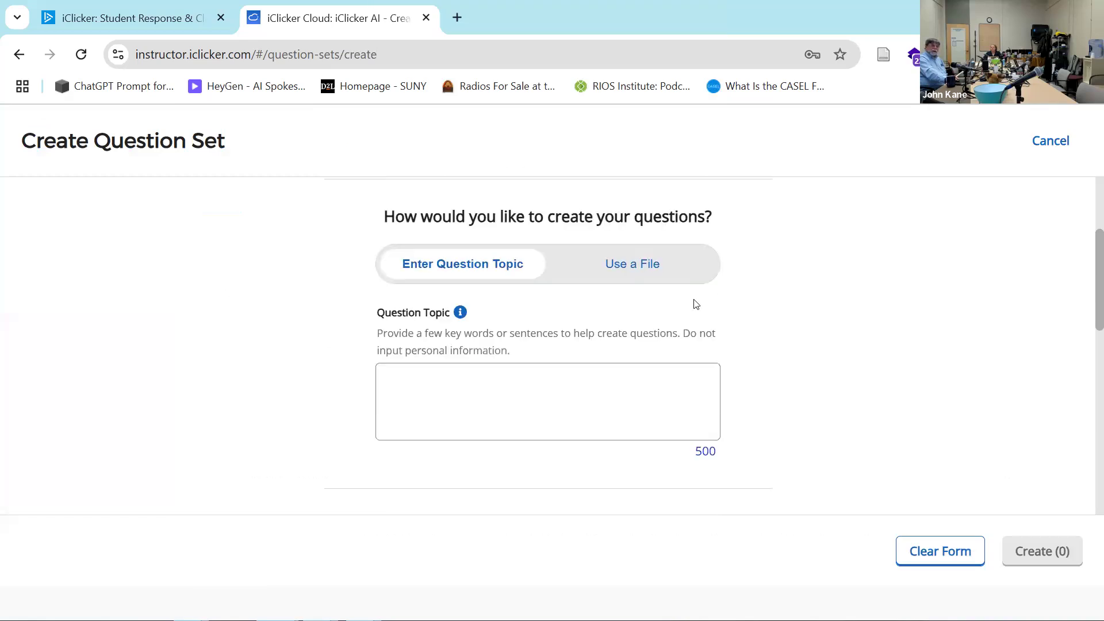
{"action": "scroll", "coordinate": [811, 294], "scroll_direction": "up", "scroll_amount": 3}
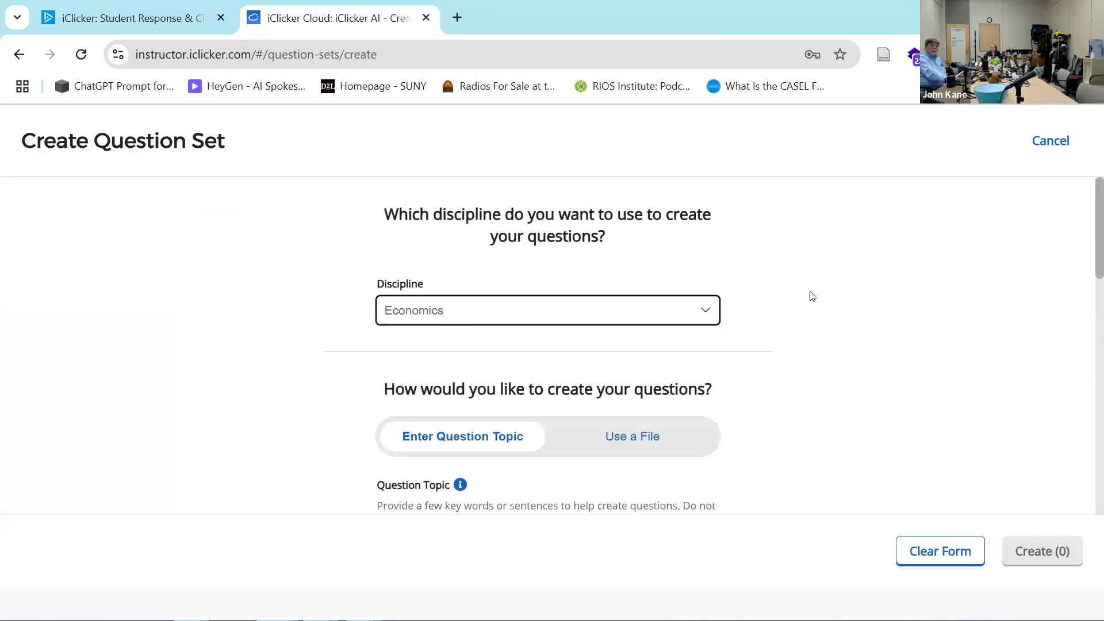
{"action": "left_click", "coordinate": [703, 312]}
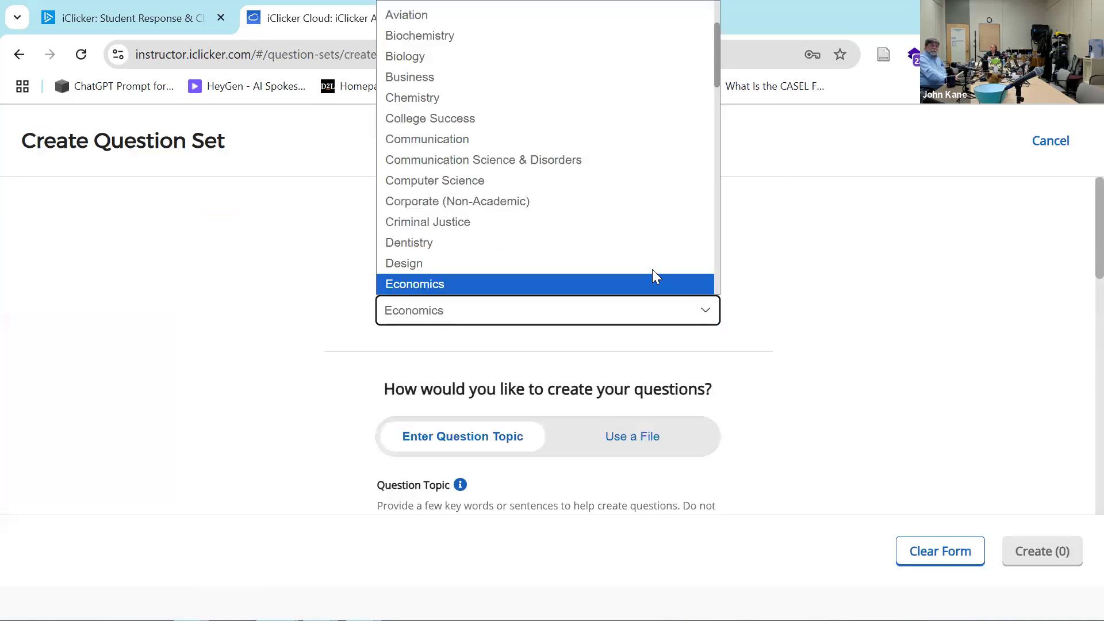
{"action": "scroll", "coordinate": [651, 265], "scroll_direction": "down", "scroll_amount": 8}
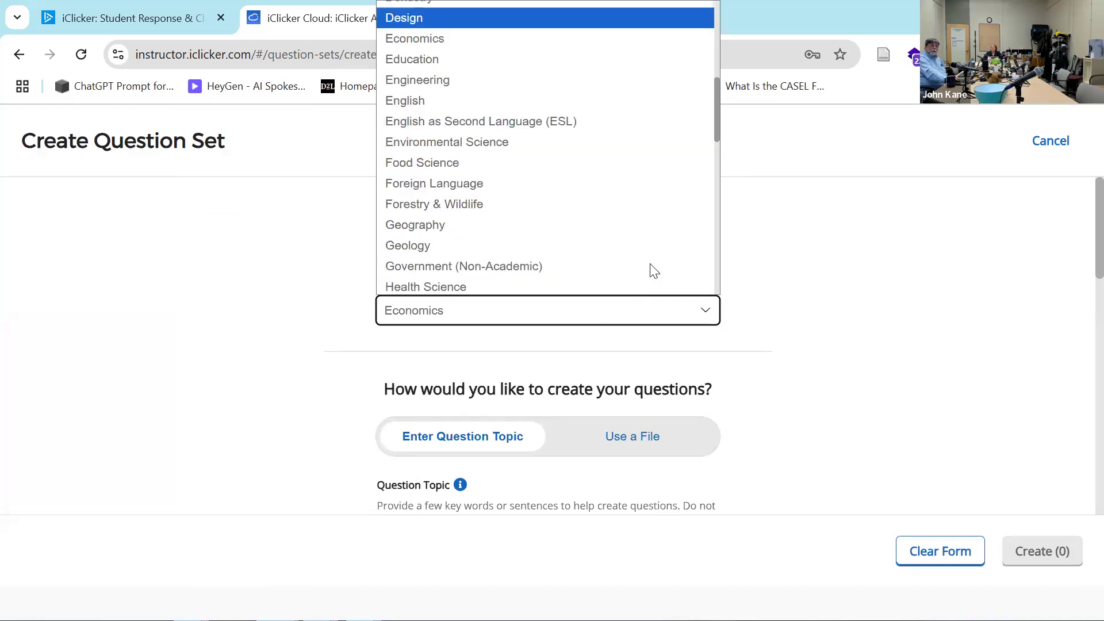
{"action": "scroll", "coordinate": [650, 267], "scroll_direction": "down", "scroll_amount": 1}
{"action": "scroll", "coordinate": [647, 267], "scroll_direction": "up", "scroll_amount": 3}
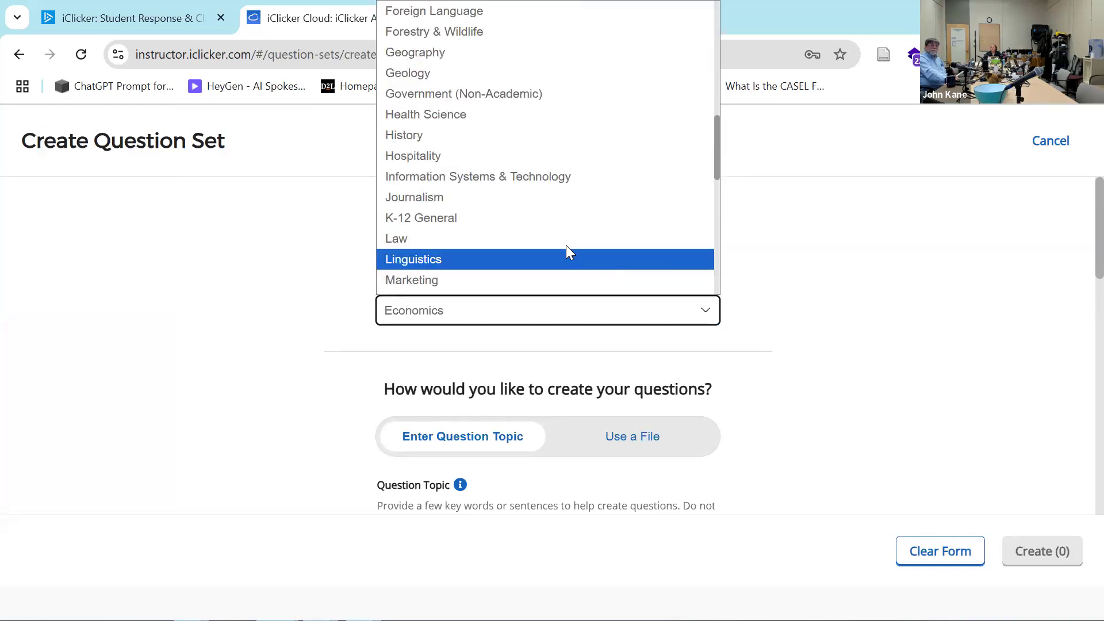
{"action": "left_click", "coordinate": [451, 113]}
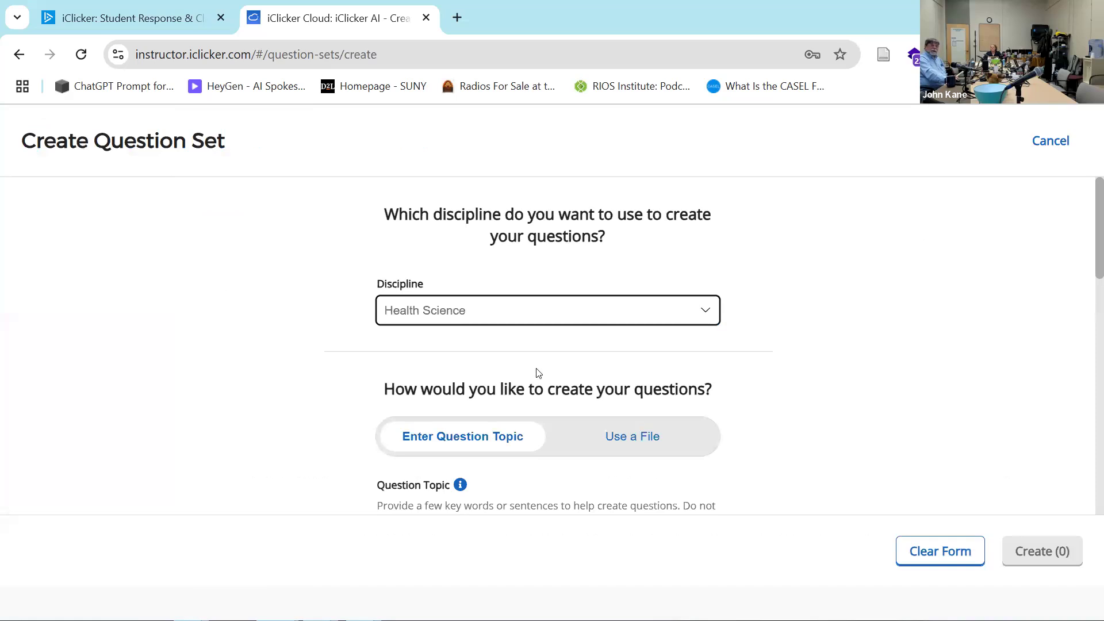
Enter "program models and health behavior theory" as the question topic
{"action": "scroll", "coordinate": [674, 470], "scroll_direction": "down", "scroll_amount": 3}
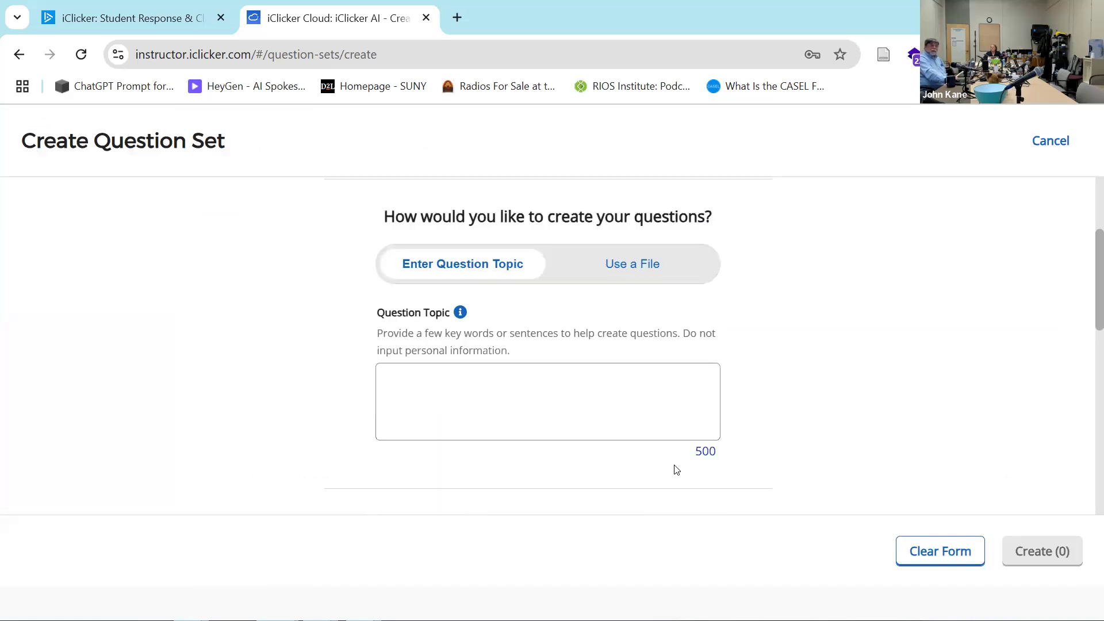
{"action": "left_click", "coordinate": [402, 386]}
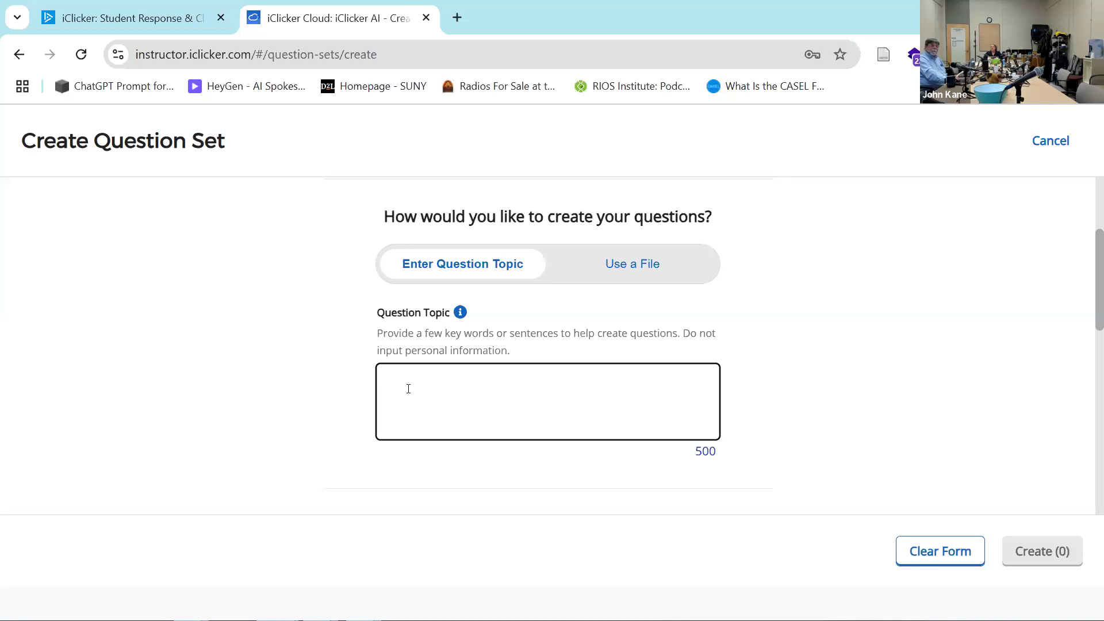
{"action": "type", "text": "program mod"}
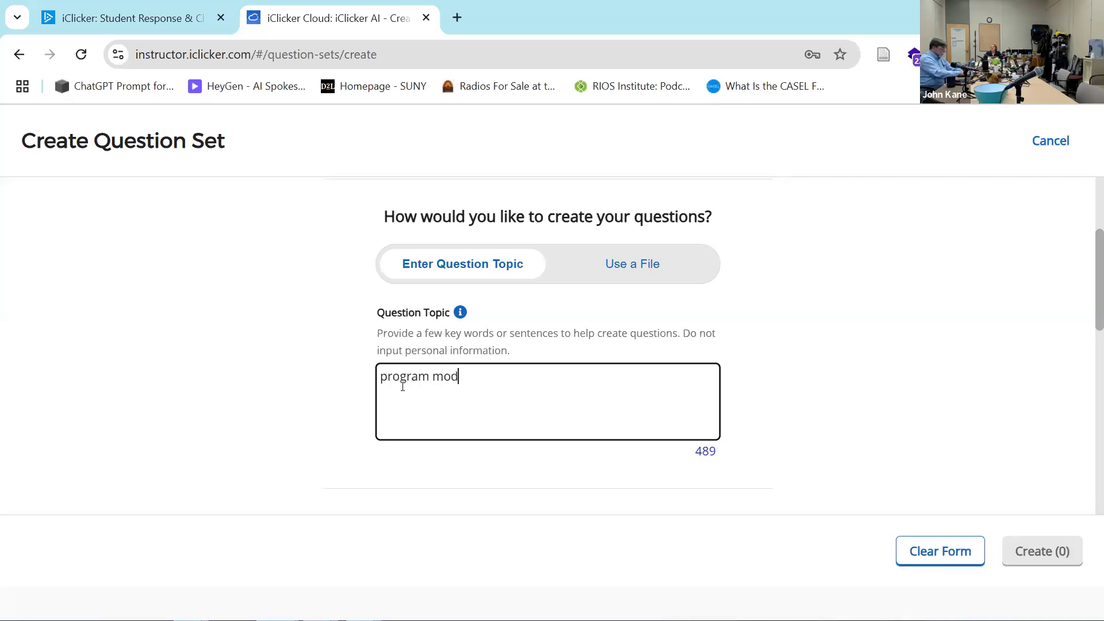
{"action": "type", "text": "els and heal"}
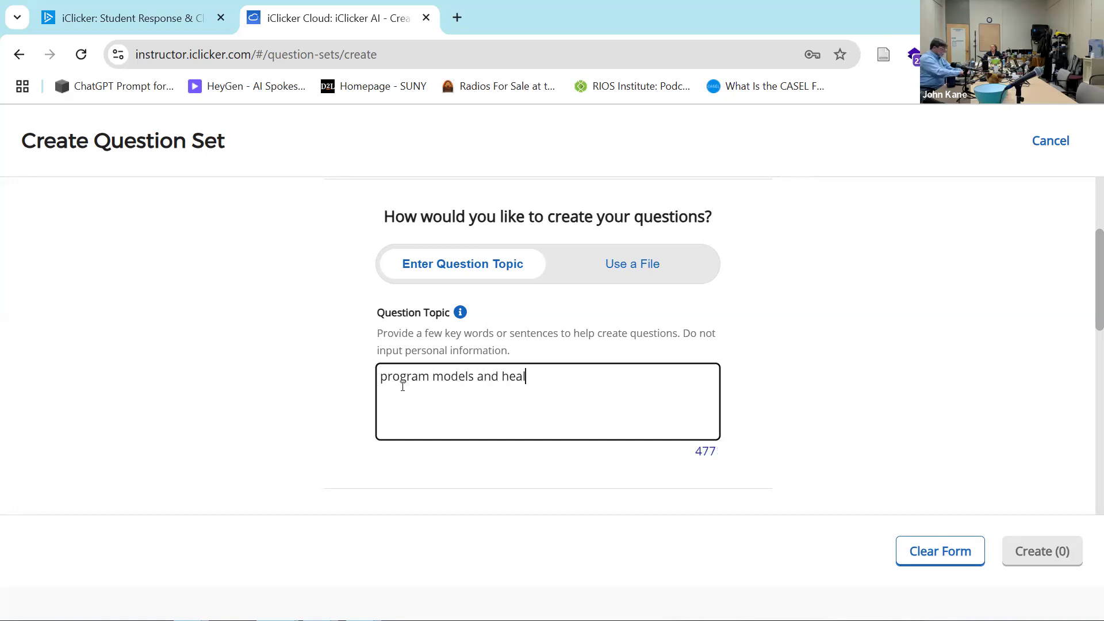
{"action": "type", "text": "th behavi"}
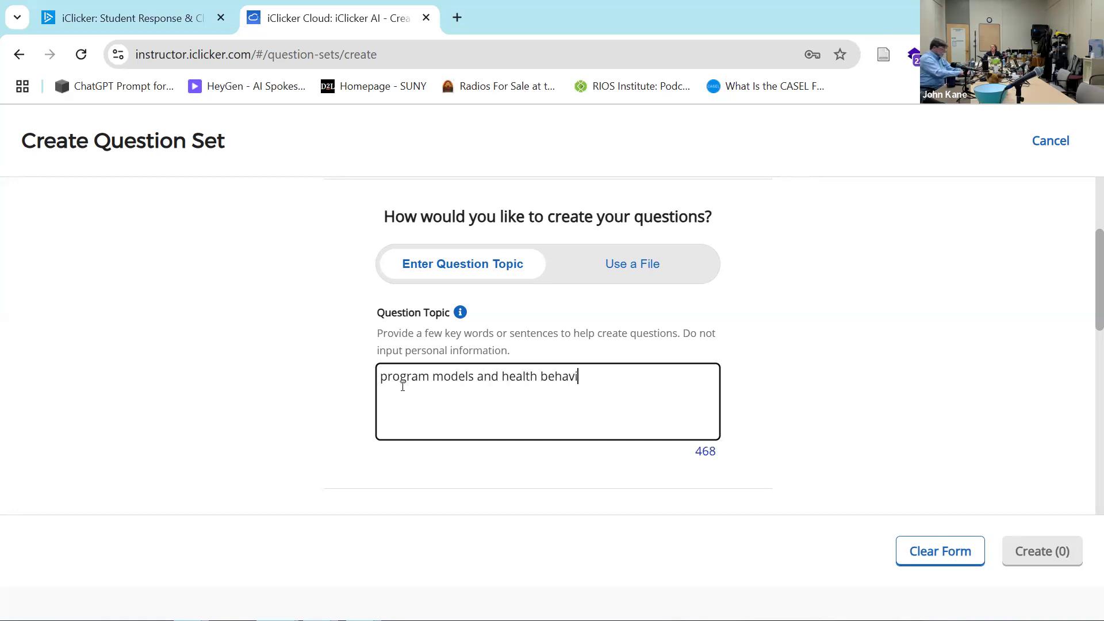
{"action": "type", "text": "or theory"}
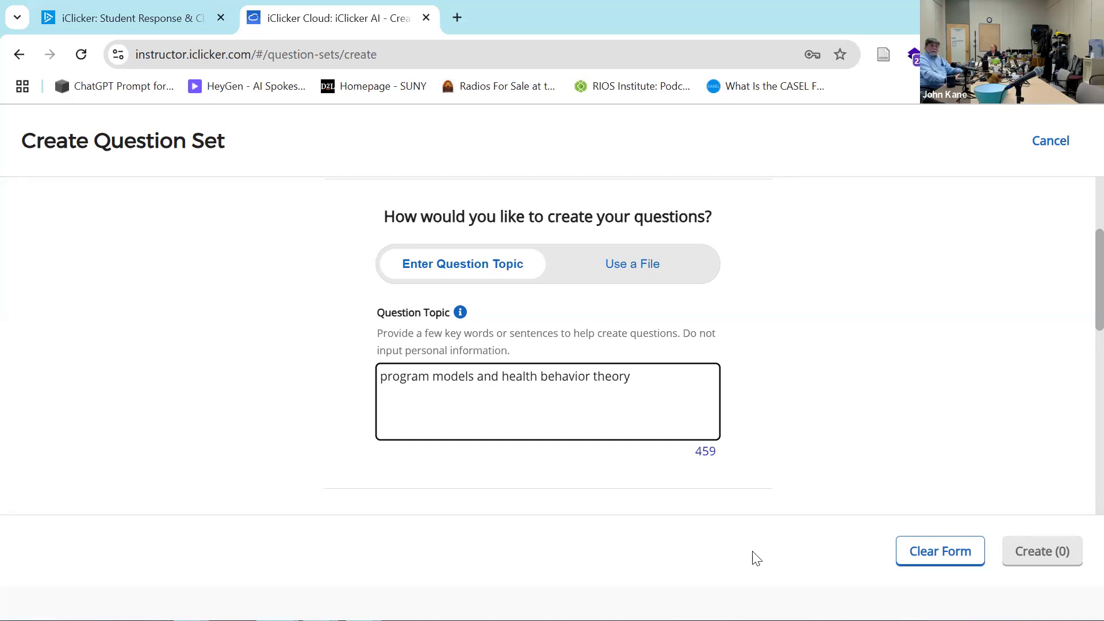
Request 3 Multiple Answer and 3 Multiple Choice questions for the set
{"action": "scroll", "coordinate": [652, 350], "scroll_direction": "down", "scroll_amount": 2}
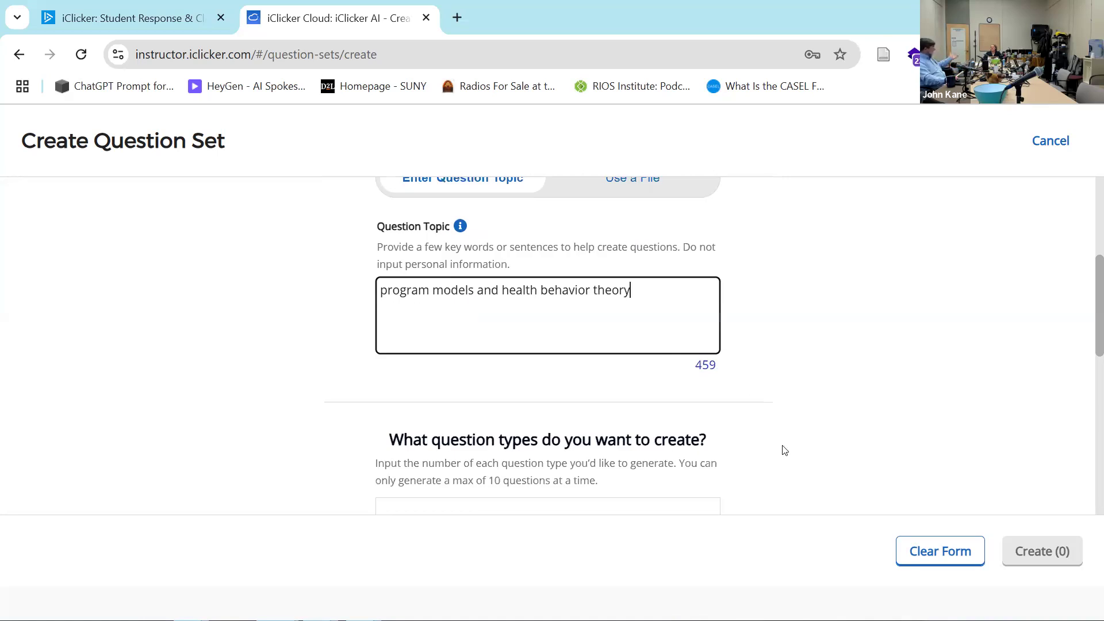
{"action": "scroll", "coordinate": [779, 455], "scroll_direction": "down", "scroll_amount": 3}
{"action": "scroll", "coordinate": [741, 410], "scroll_direction": "down", "scroll_amount": 3}
{"action": "scroll", "coordinate": [708, 358], "scroll_direction": "up", "scroll_amount": 3}
{"action": "scroll", "coordinate": [741, 415], "scroll_direction": "down", "scroll_amount": 1}
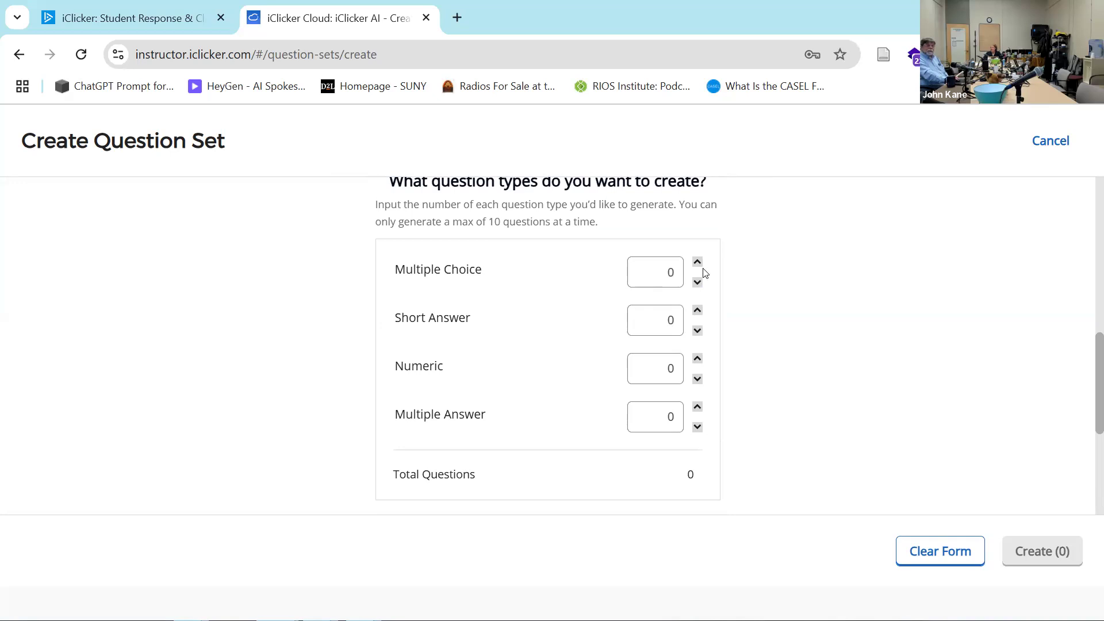
{"action": "left_click", "coordinate": [697, 407]}
{"action": "left_click", "coordinate": [696, 406]}
{"action": "left_click", "coordinate": [697, 406]}
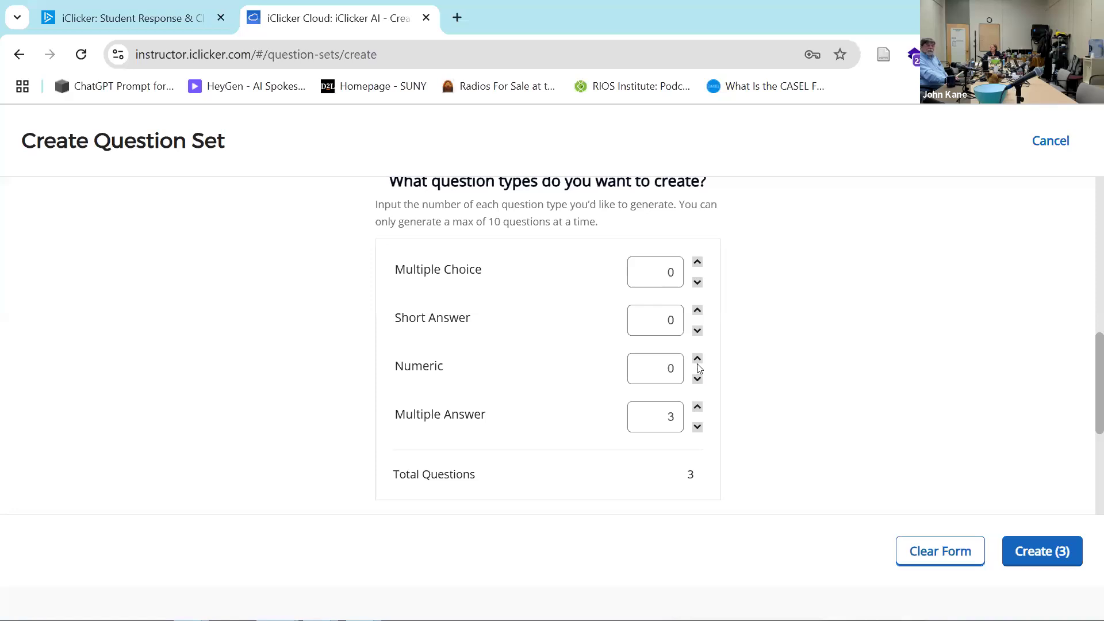
{"action": "left_click", "coordinate": [696, 263]}
{"action": "left_click", "coordinate": [697, 264]}
{"action": "left_click", "coordinate": [697, 263]}
Set the number of Short Answer questions to 4 and generate the Health Science question set
{"action": "left_click", "coordinate": [697, 311]}
{"action": "left_click", "coordinate": [697, 311]}
{"action": "left_click", "coordinate": [697, 311]}
{"action": "left_click", "coordinate": [698, 311]}
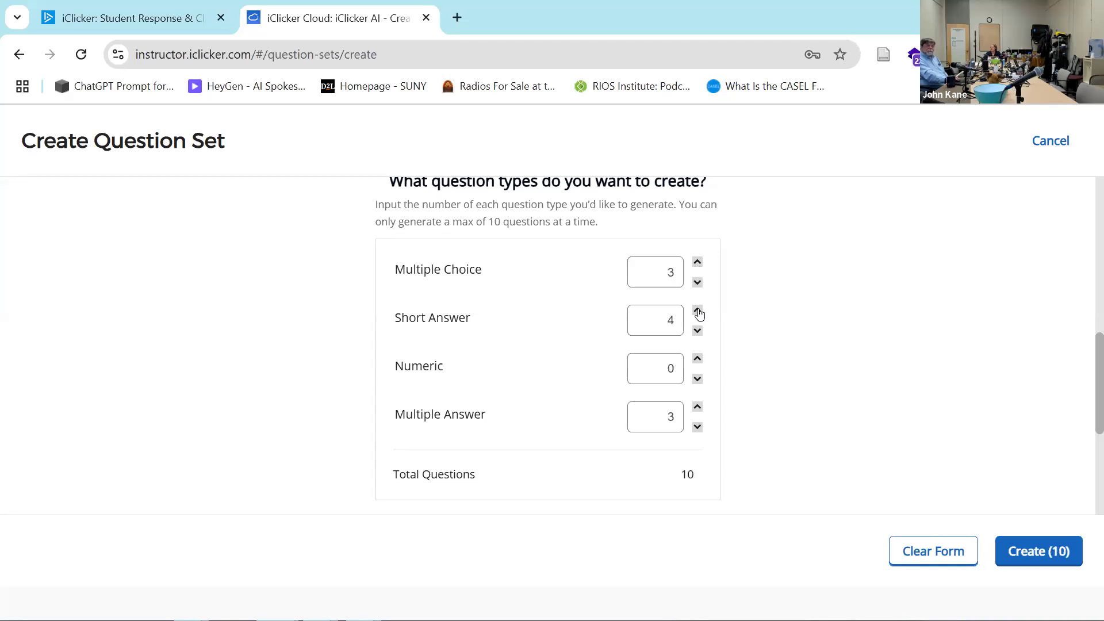
{"action": "left_click", "coordinate": [698, 311]}
{"action": "left_click", "coordinate": [697, 331]}
{"action": "left_click", "coordinate": [1031, 552]}
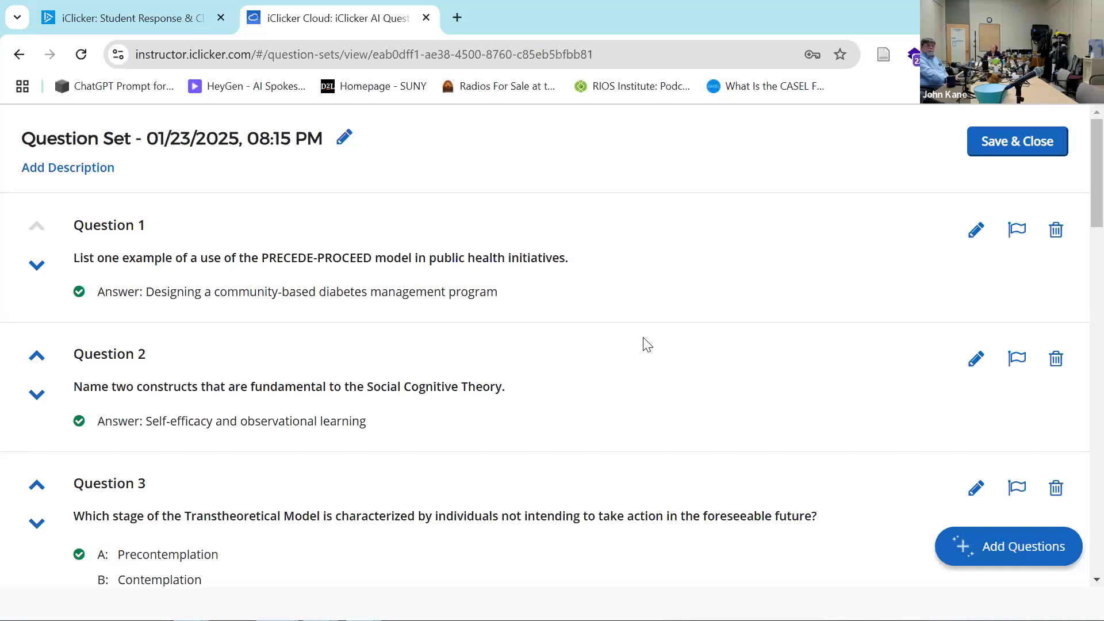
Read through the generated health behavior theory questions and answers from Question 1 to Question 10, returning to the start of the set
{"action": "scroll", "coordinate": [643, 343], "scroll_direction": "down", "scroll_amount": 1}
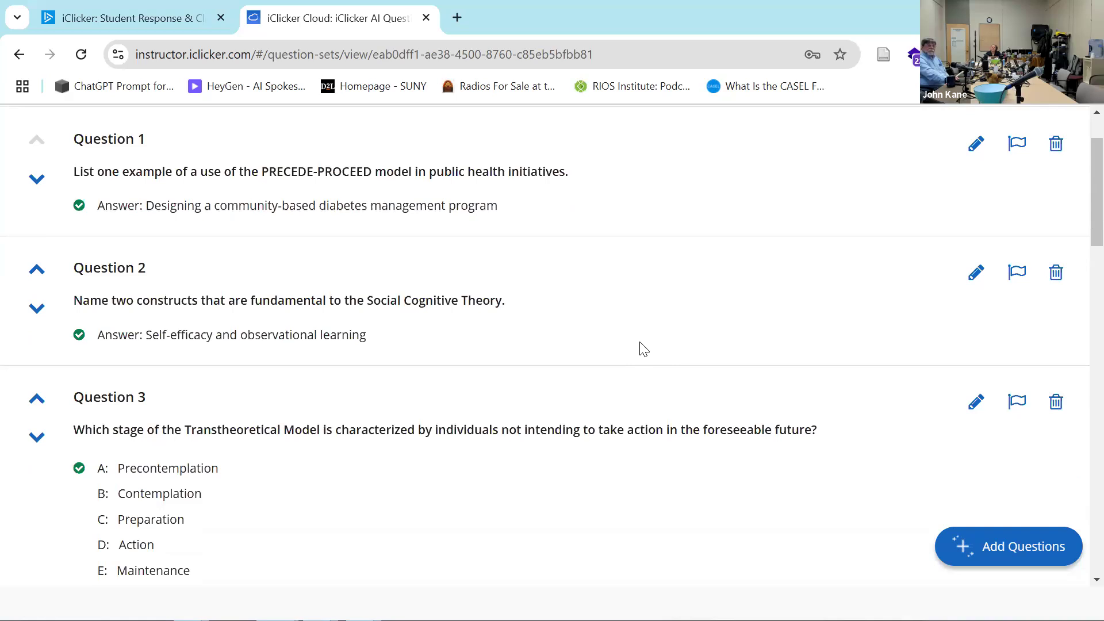
{"action": "scroll", "coordinate": [643, 348], "scroll_direction": "down", "scroll_amount": 3}
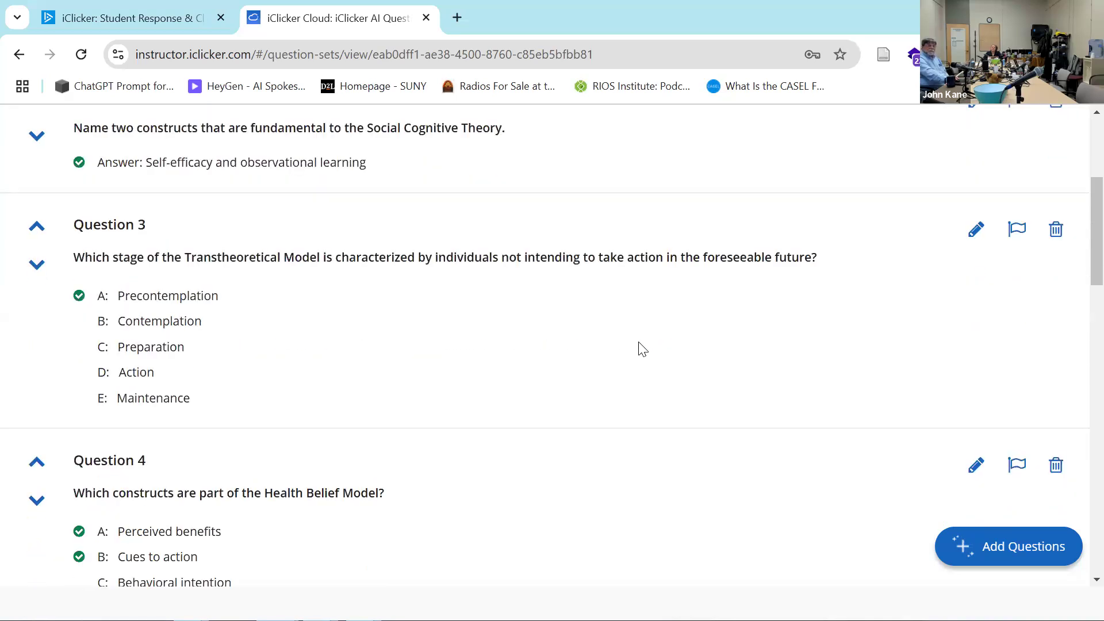
{"action": "scroll", "coordinate": [643, 349], "scroll_direction": "down", "scroll_amount": 3}
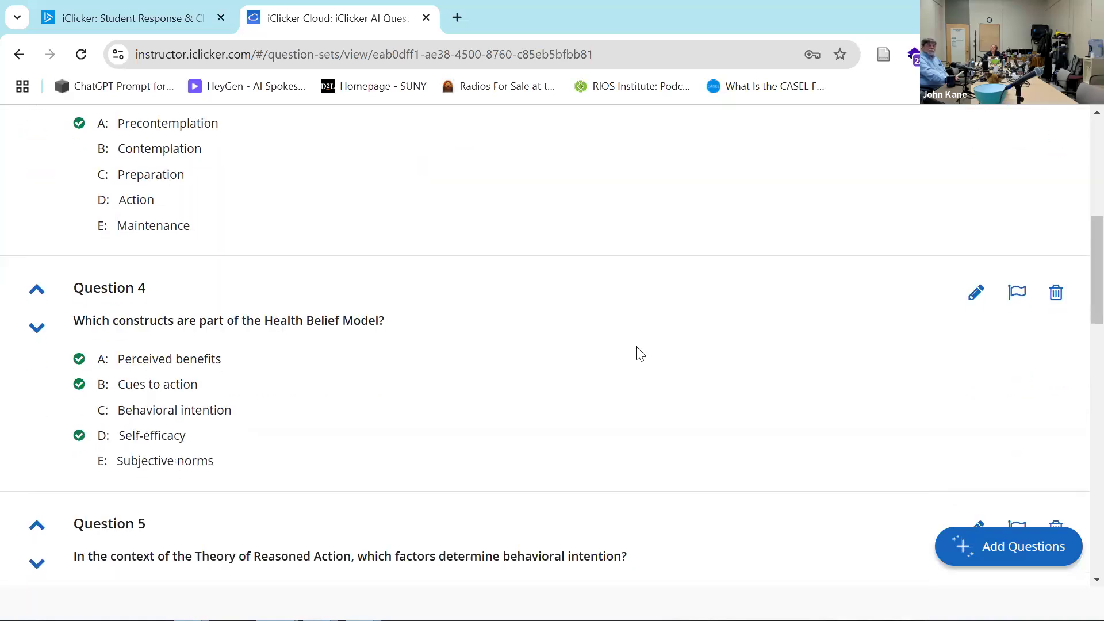
{"action": "scroll", "coordinate": [641, 354], "scroll_direction": "down", "scroll_amount": 2}
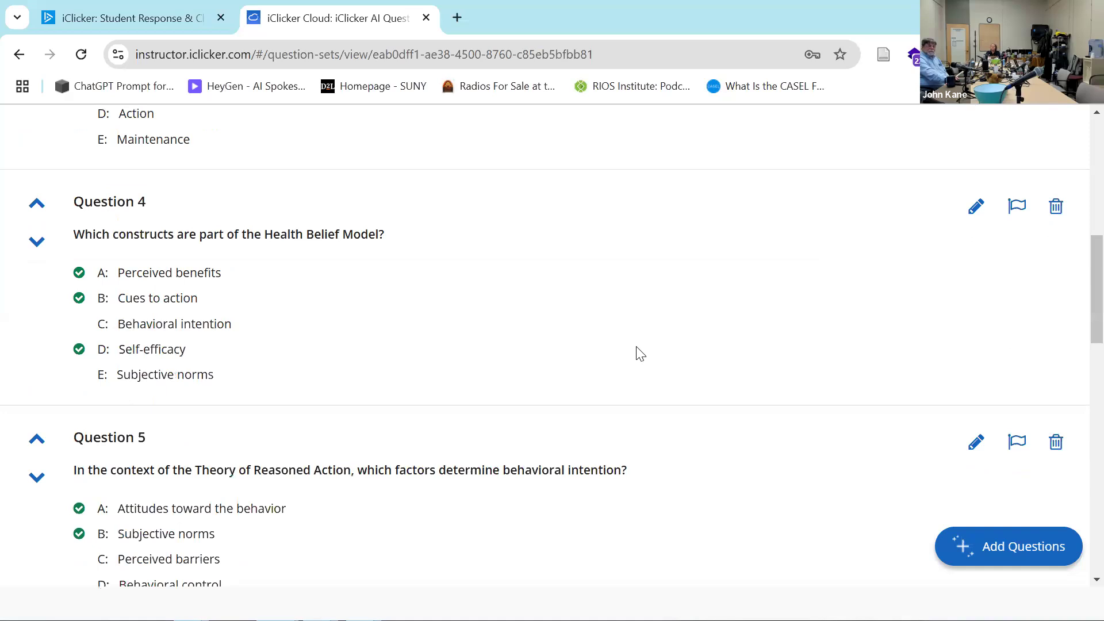
{"action": "scroll", "coordinate": [641, 354], "scroll_direction": "down", "scroll_amount": 6}
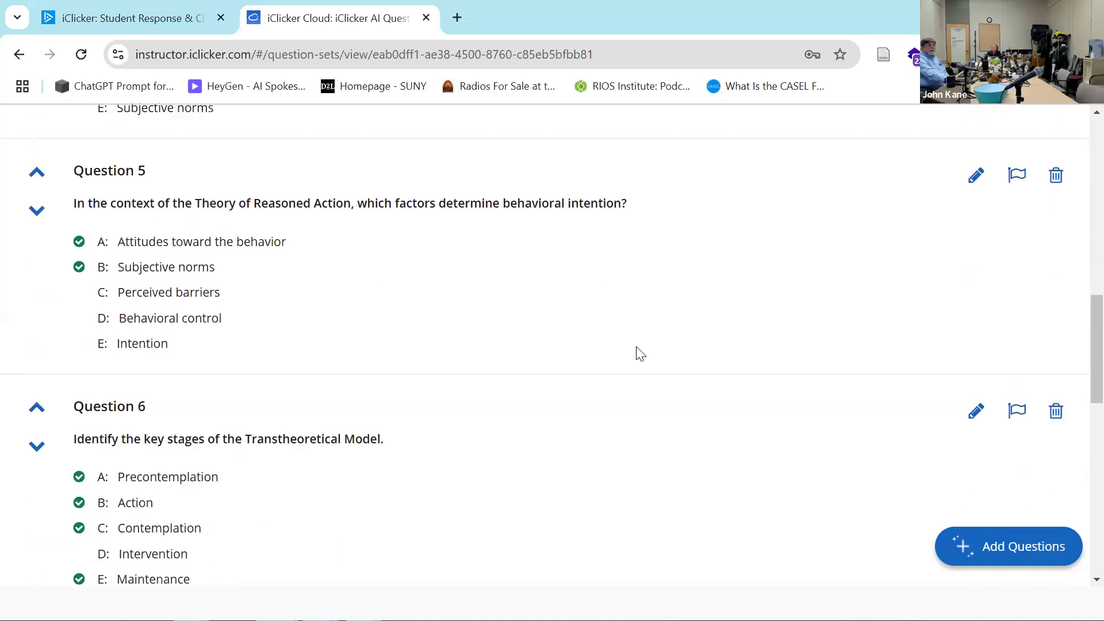
{"action": "scroll", "coordinate": [639, 353], "scroll_direction": "down", "scroll_amount": 3}
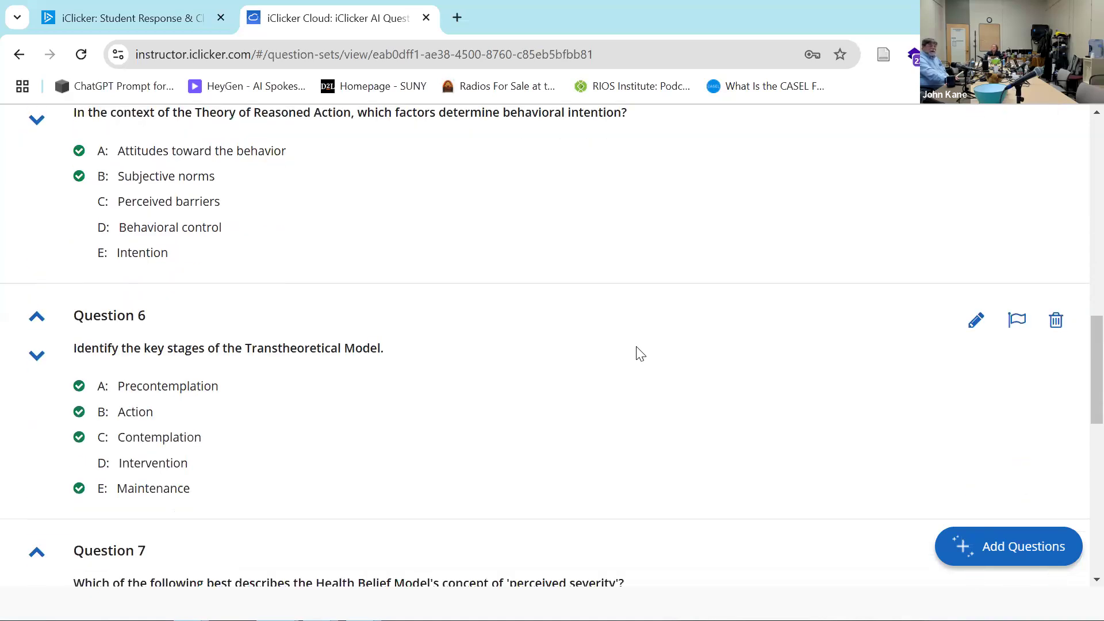
{"action": "scroll", "coordinate": [634, 350], "scroll_direction": "down", "scroll_amount": 4}
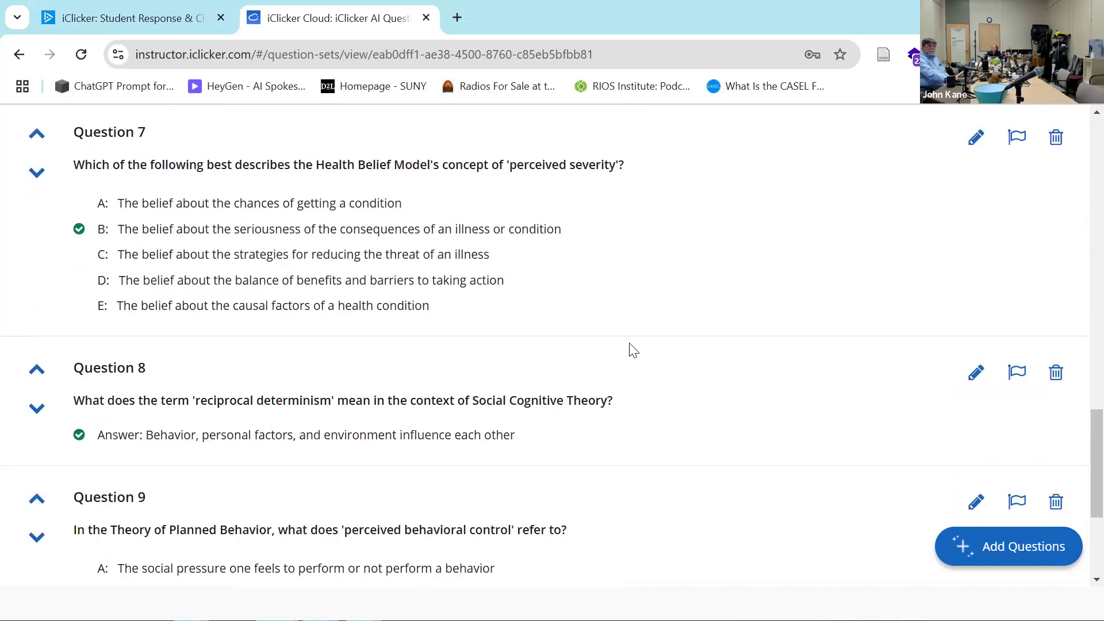
{"action": "scroll", "coordinate": [633, 351], "scroll_direction": "down", "scroll_amount": 4}
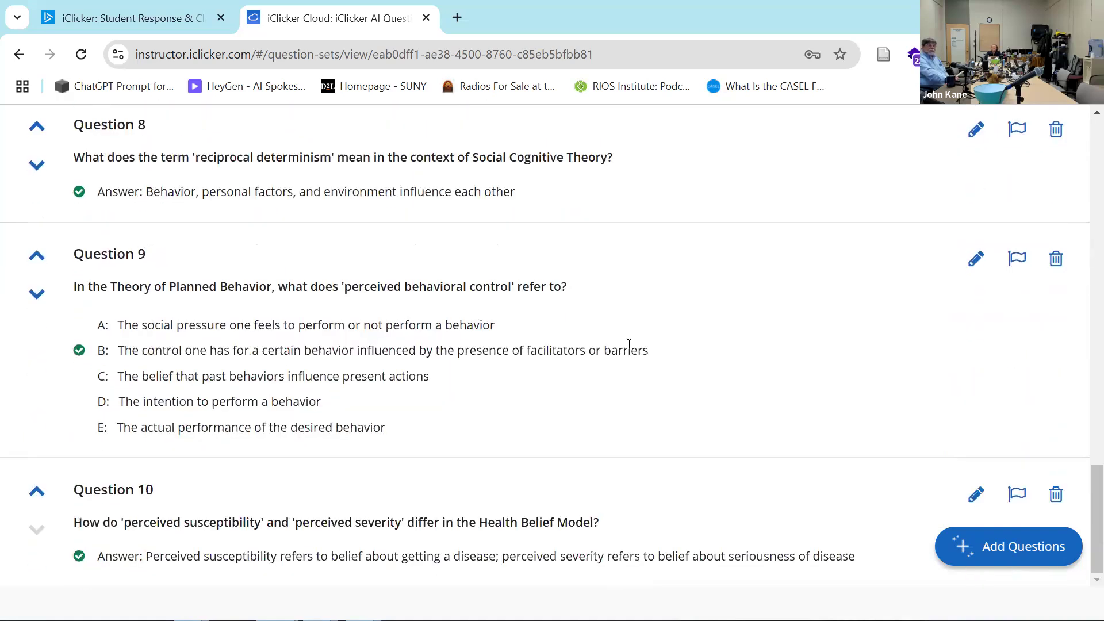
{"action": "scroll", "coordinate": [629, 343], "scroll_direction": "up", "scroll_amount": 10}
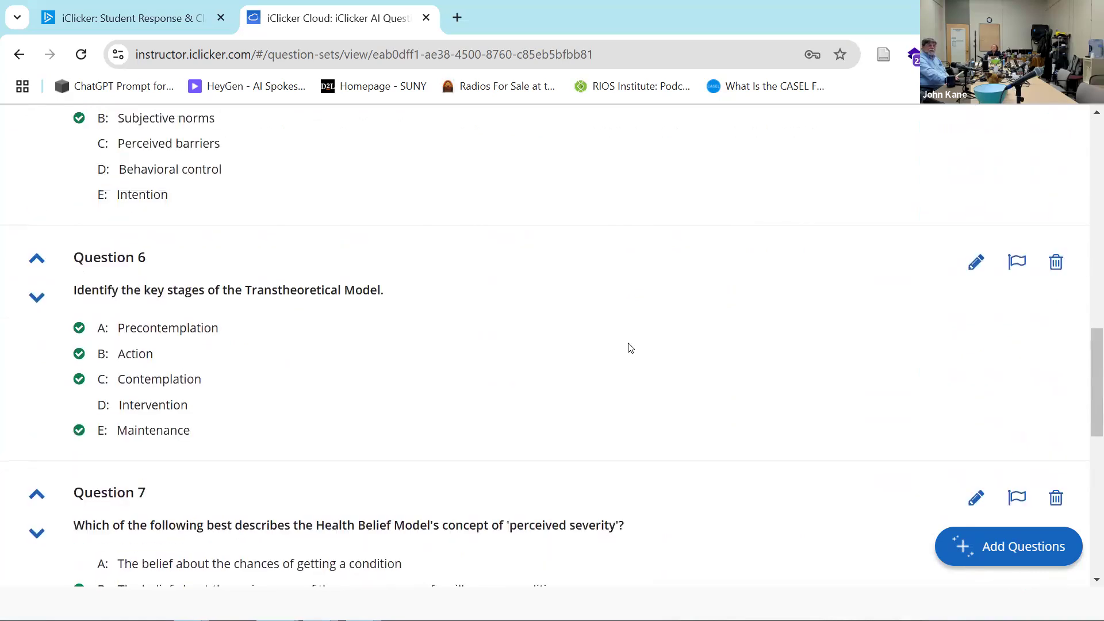
{"action": "scroll", "coordinate": [631, 346], "scroll_direction": "up", "scroll_amount": 15}
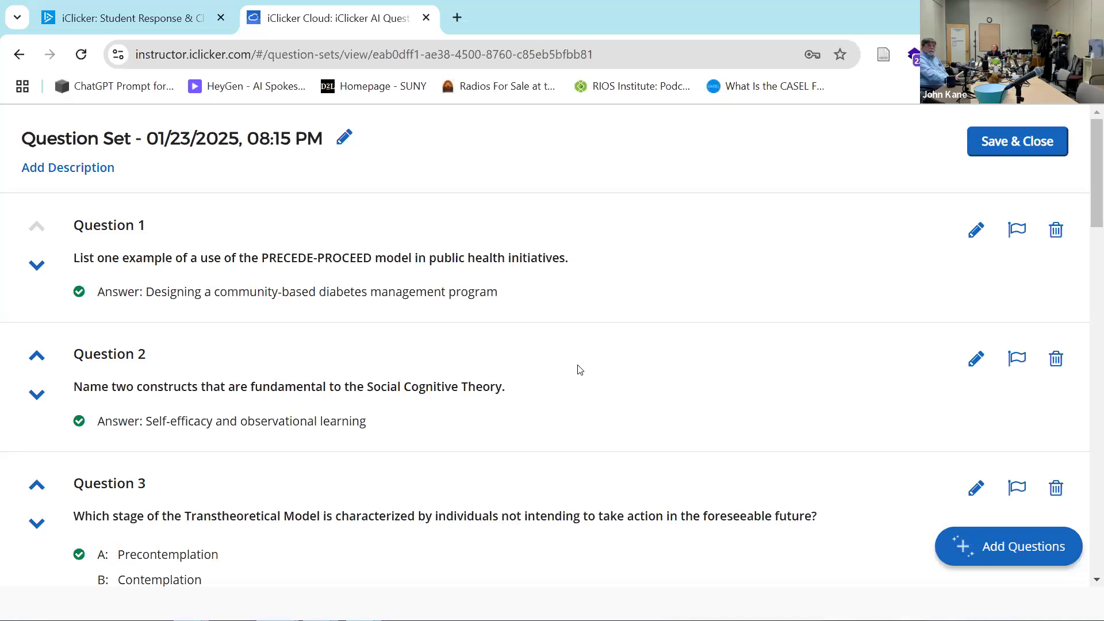
Go over the health behavior question set a second time down to Question 10, then back up to Question 6
{"action": "scroll", "coordinate": [580, 375], "scroll_direction": "down", "scroll_amount": 3}
{"action": "scroll", "coordinate": [581, 375], "scroll_direction": "down", "scroll_amount": 10}
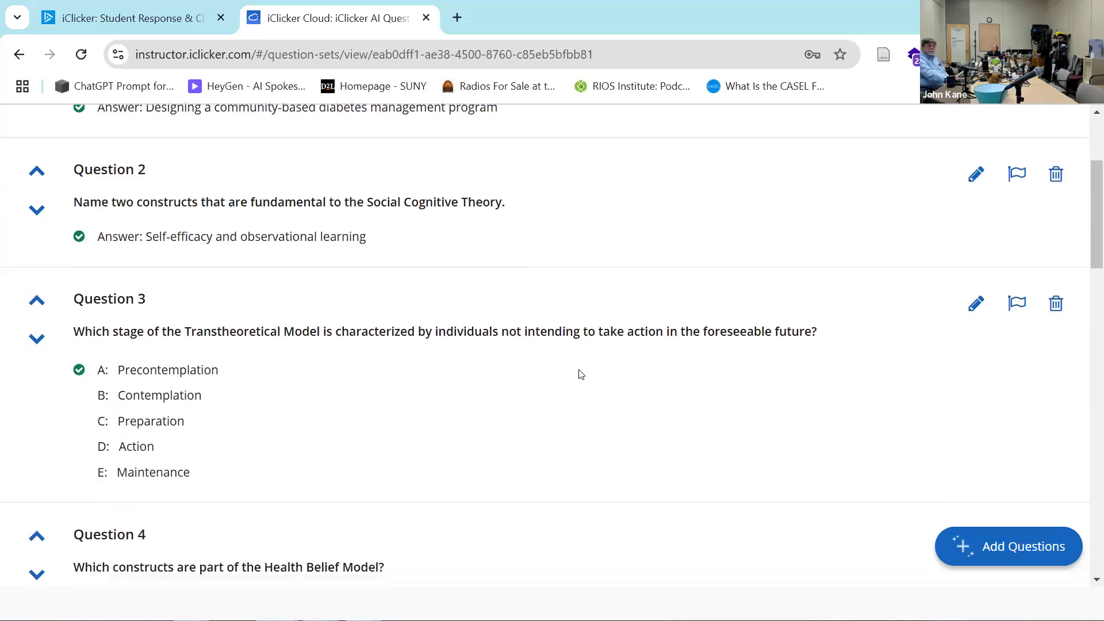
{"action": "scroll", "coordinate": [580, 374], "scroll_direction": "down", "scroll_amount": 12}
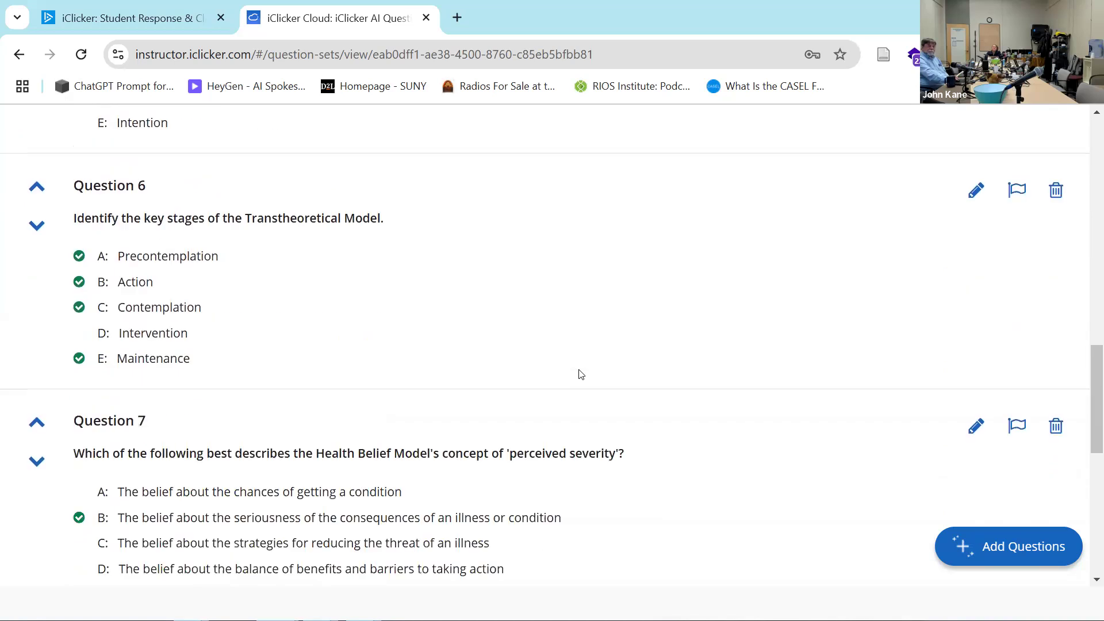
{"action": "scroll", "coordinate": [582, 371], "scroll_direction": "down", "scroll_amount": 1}
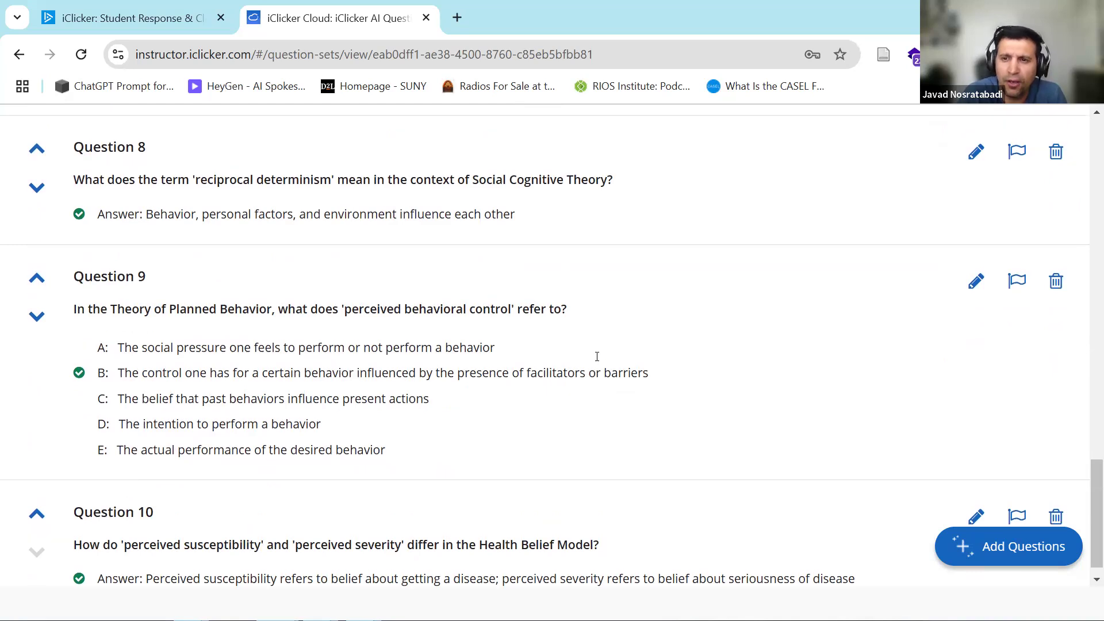
{"action": "scroll", "coordinate": [596, 356], "scroll_direction": "up", "scroll_amount": 5}
{"action": "scroll", "coordinate": [596, 362], "scroll_direction": "up", "scroll_amount": 3}
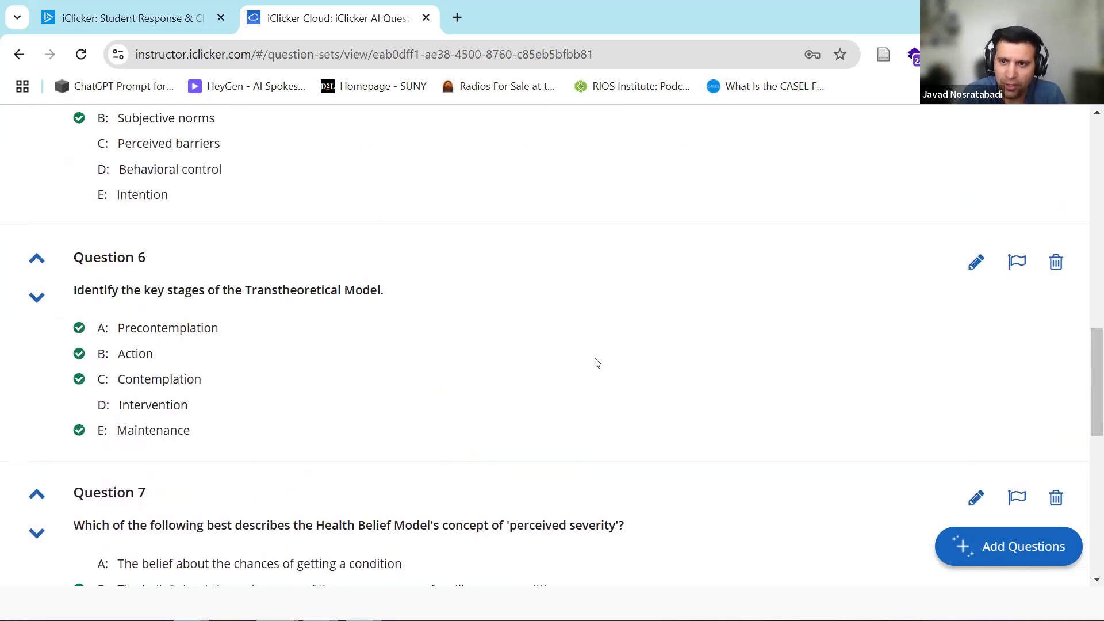